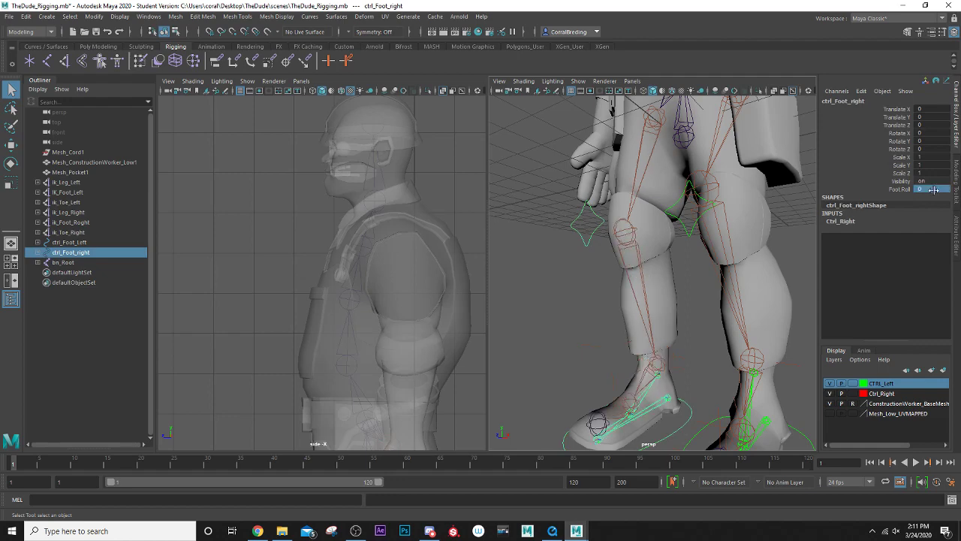
Switch the menu set from Modeling to Rigging
scroll(673, 160, down, 5)
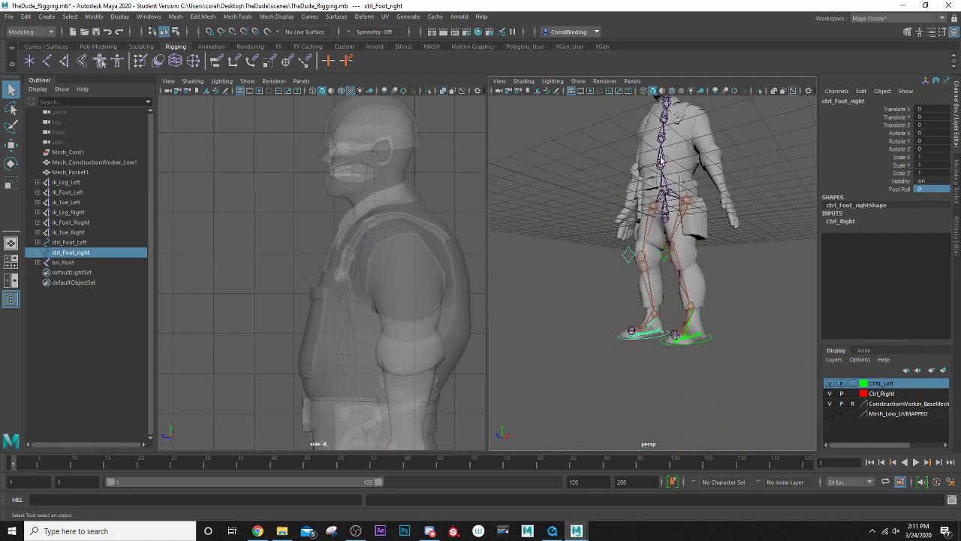
alt+drag(660, 160, 726, 194)
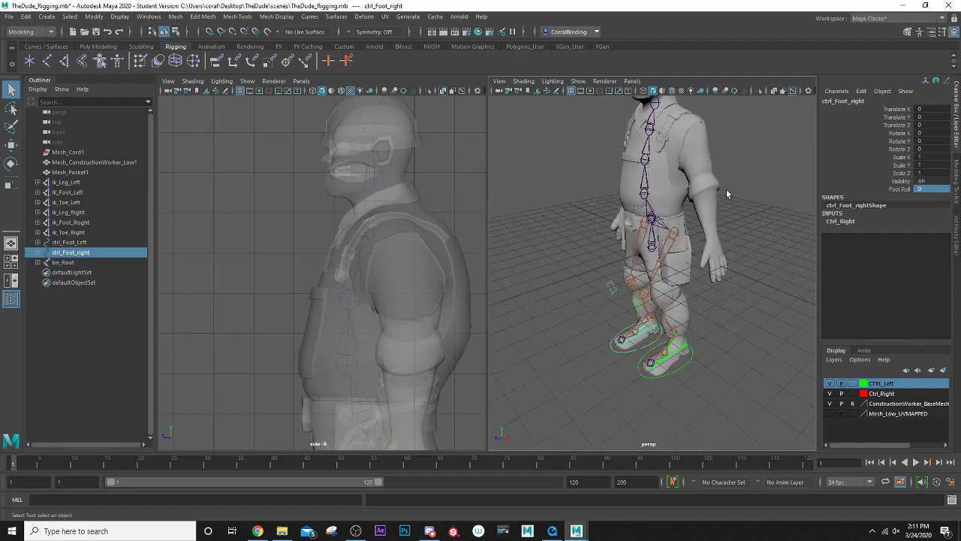
alt+middle_drag(727, 190, 691, 233)
scroll(691, 229, up, 5)
mouse_move(647, 230)
alt+mouse_down()
mouse_move(673, 221)
mouse_move(659, 221)
alt+mouse_up()
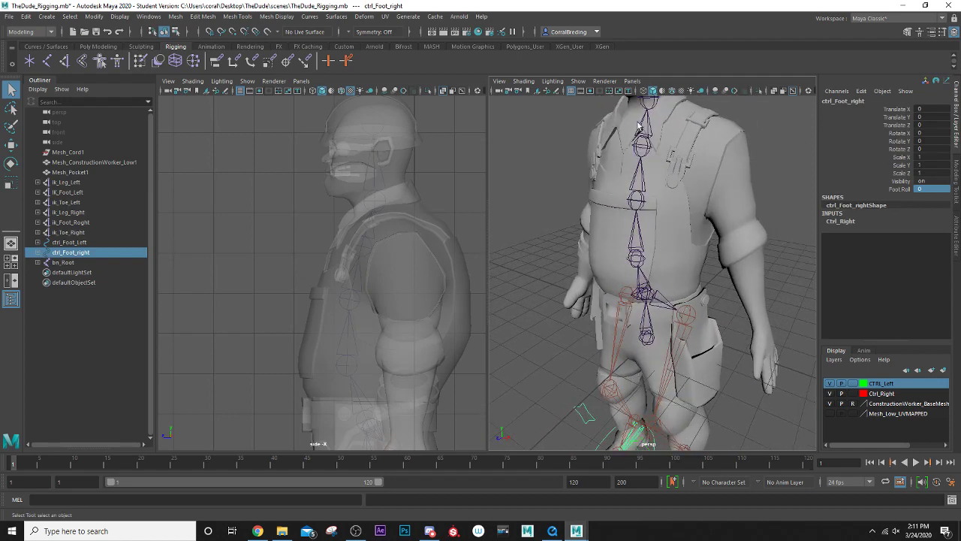
mouse_move(633, 154)
alt+mouse_down()
mouse_move(611, 157)
mouse_move(667, 164)
mouse_move(645, 167)
alt+mouse_up()
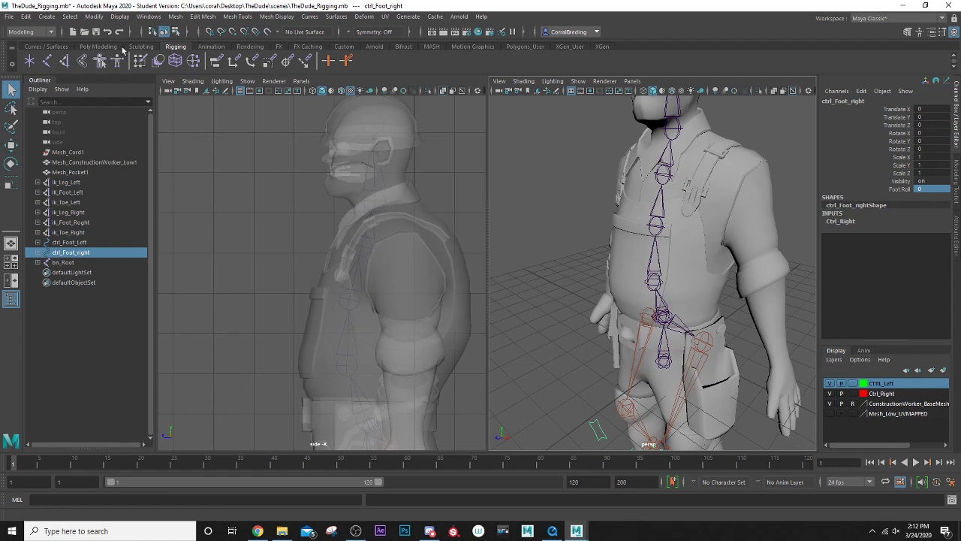
click(30, 32)
click(21, 54)
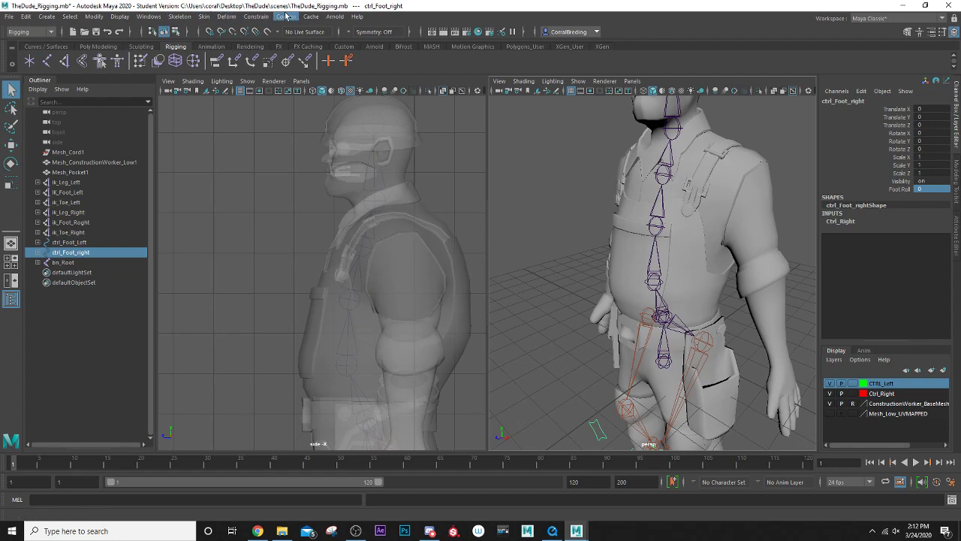
Create an IK spline handle running from the BN_Hips joint up the spine to the BN_Neck joint
click(177, 17)
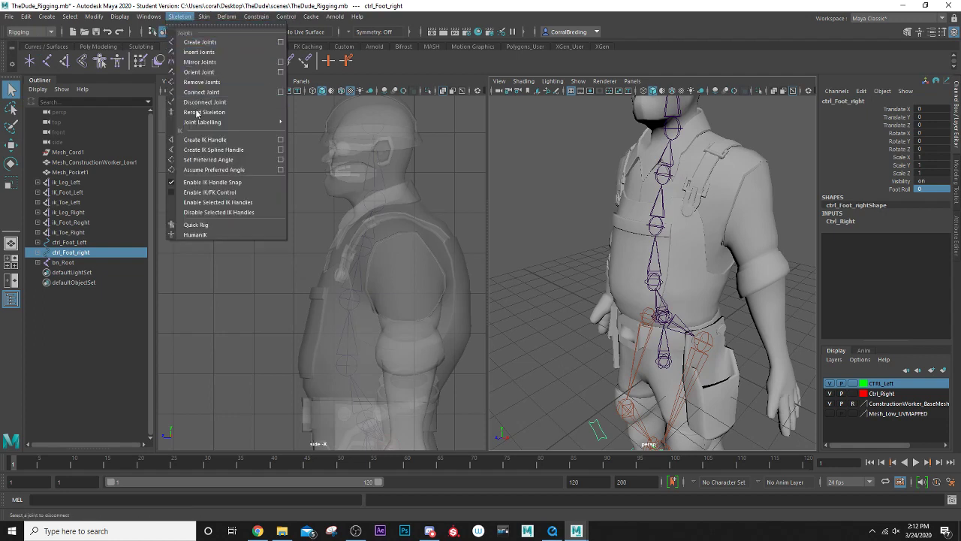
click(214, 150)
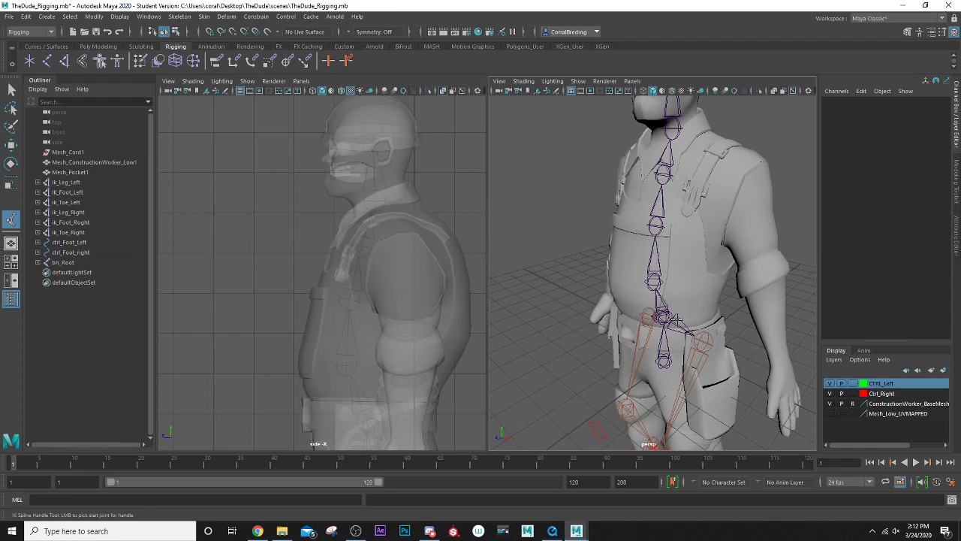
alt+drag(686, 350, 668, 316)
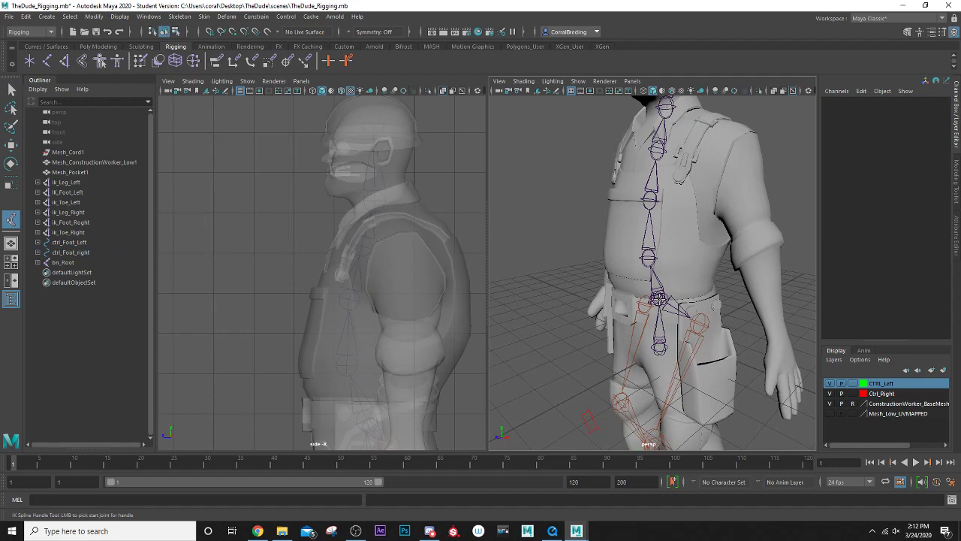
click(659, 299)
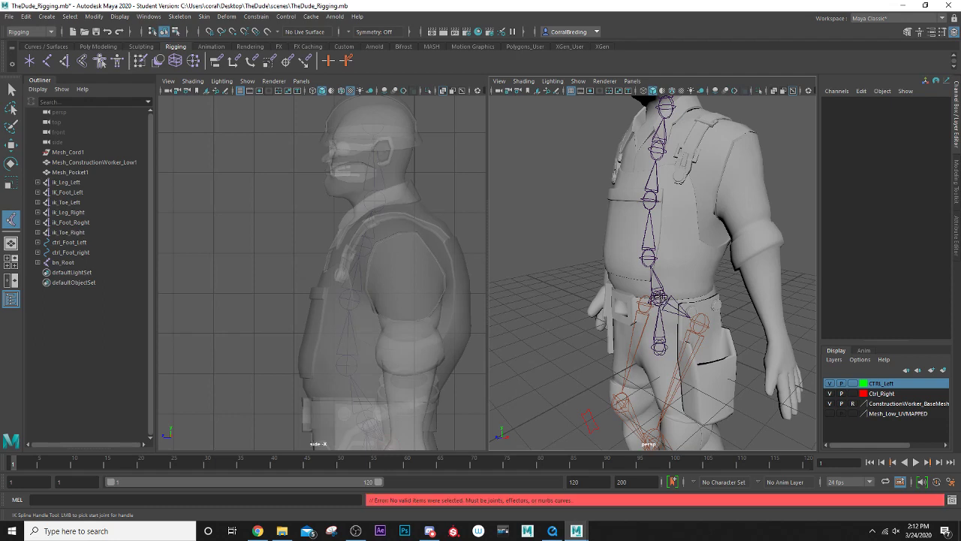
alt+drag(659, 279, 644, 269)
click(646, 296)
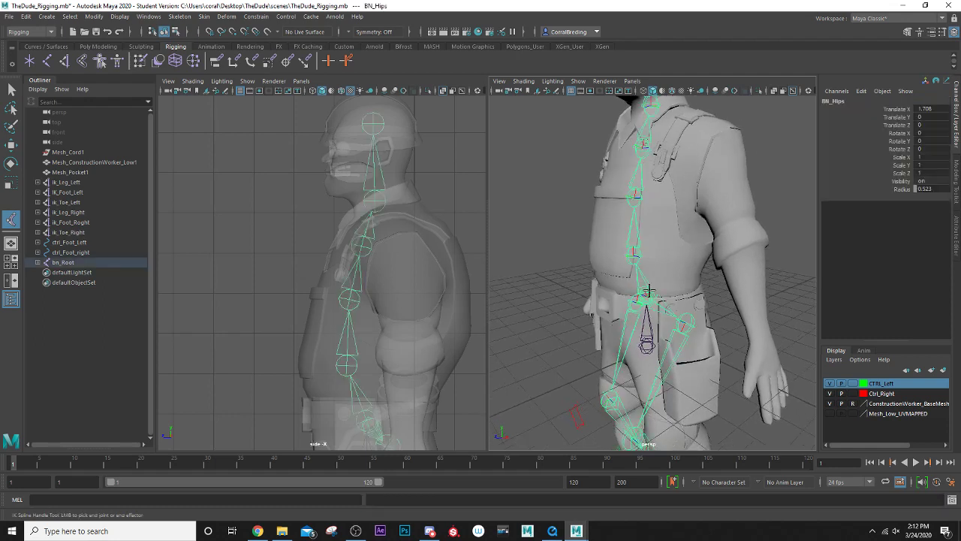
click(653, 107)
alt+drag(640, 170, 559, 136)
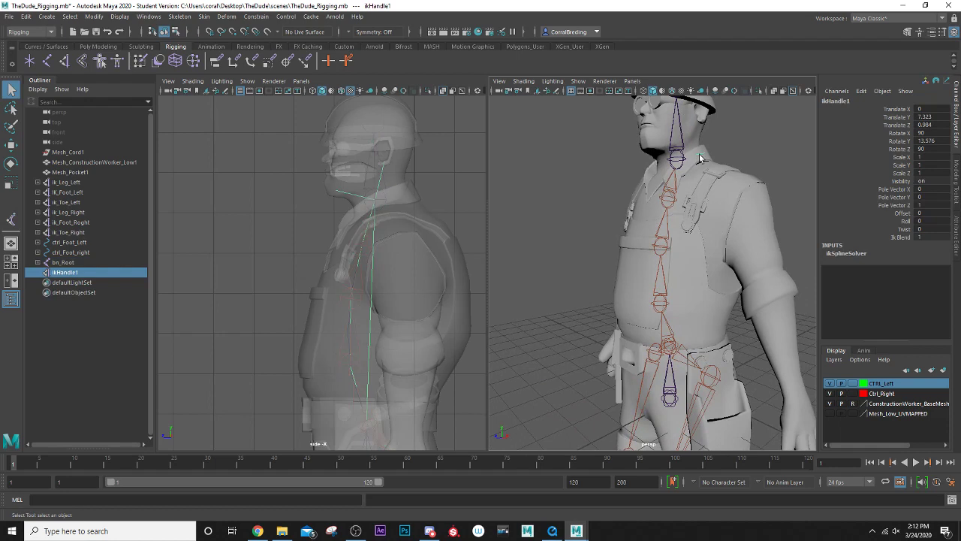
Turn on X-Ray display in the perspective view to see the spline handle through the body mesh
click(774, 90)
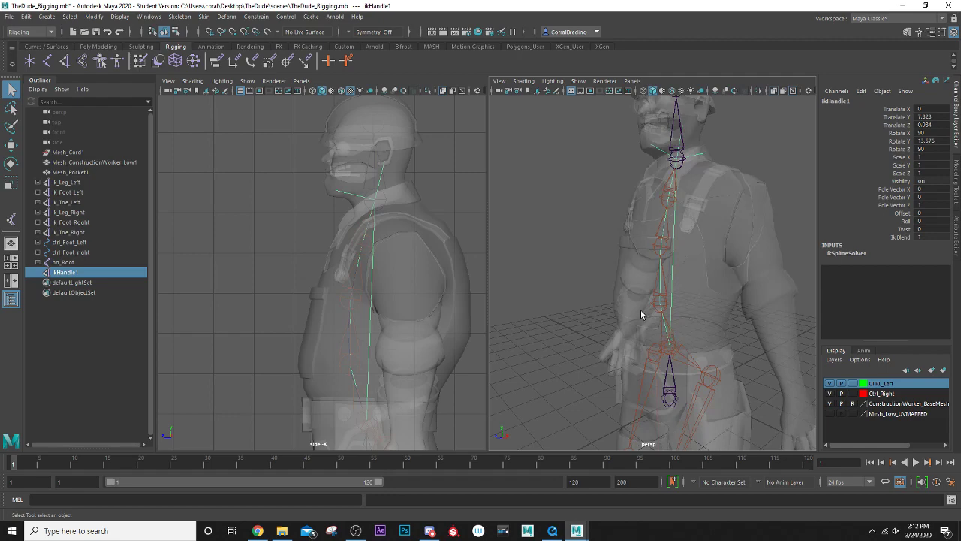
alt+drag(641, 310, 667, 289)
alt+middle_drag(656, 332, 581, 371)
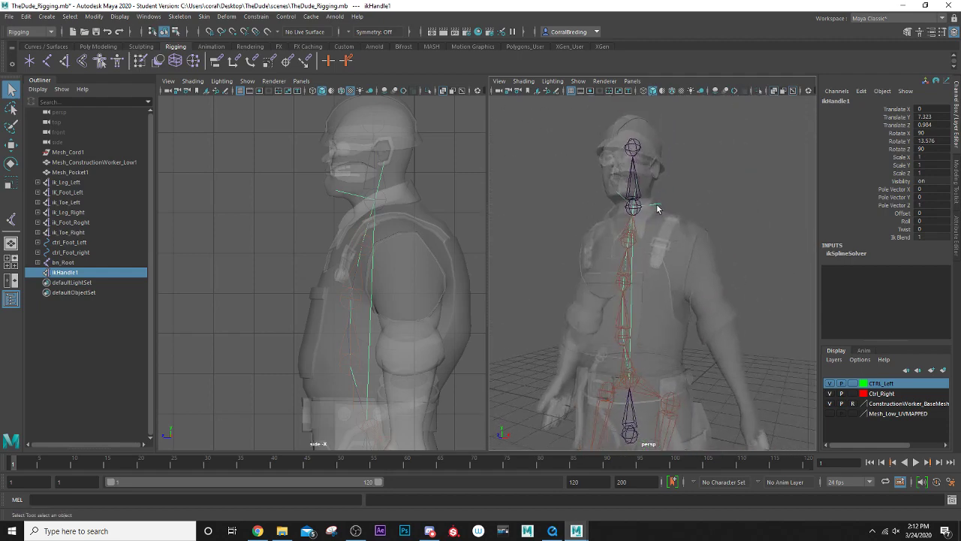
Examine how the IK spline handle and its curve follow the spine joints from the hips to the neck
key(w)
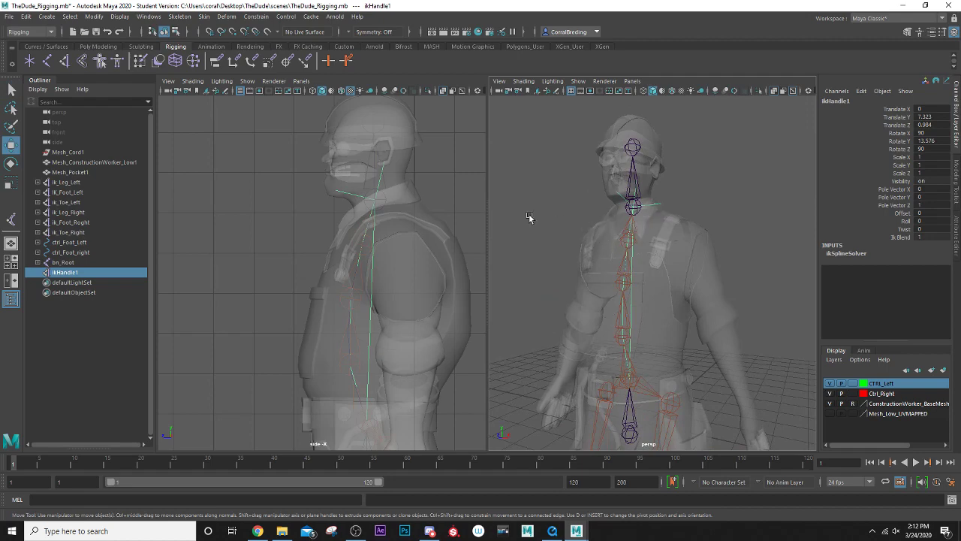
alt+drag(525, 259, 557, 241)
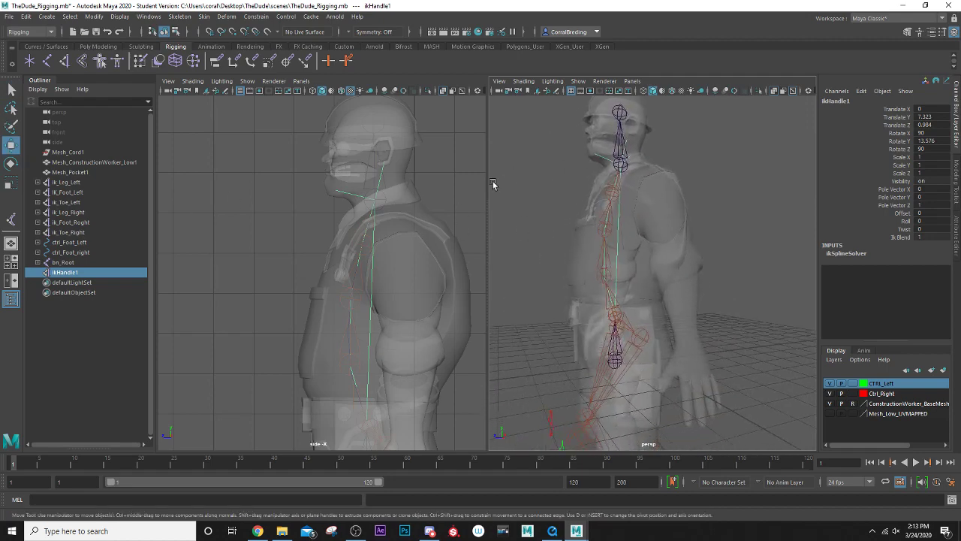
alt+drag(546, 216, 503, 233)
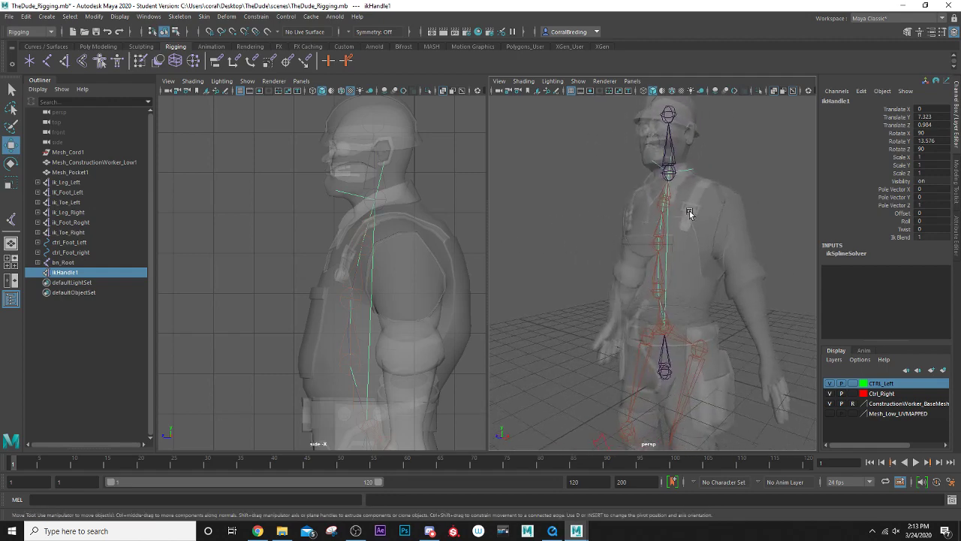
alt+drag(663, 211, 659, 167)
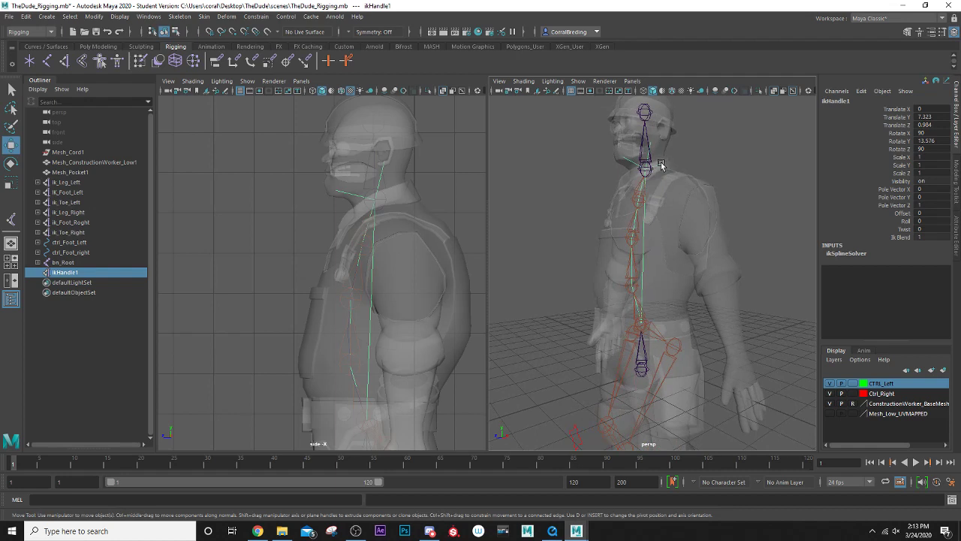
scroll(621, 248, up, 5)
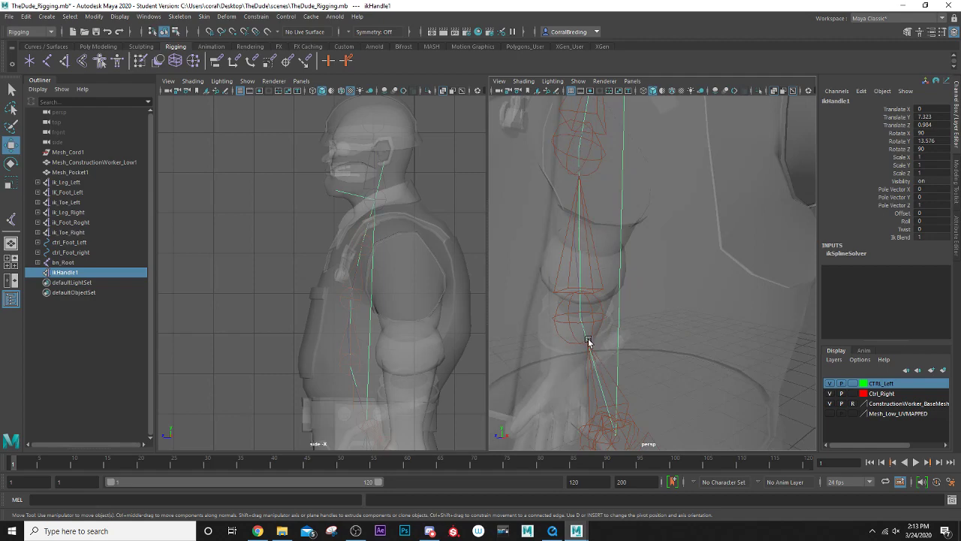
scroll(588, 337, down, 6)
scroll(588, 335, up, 3)
alt+drag(589, 333, 607, 313)
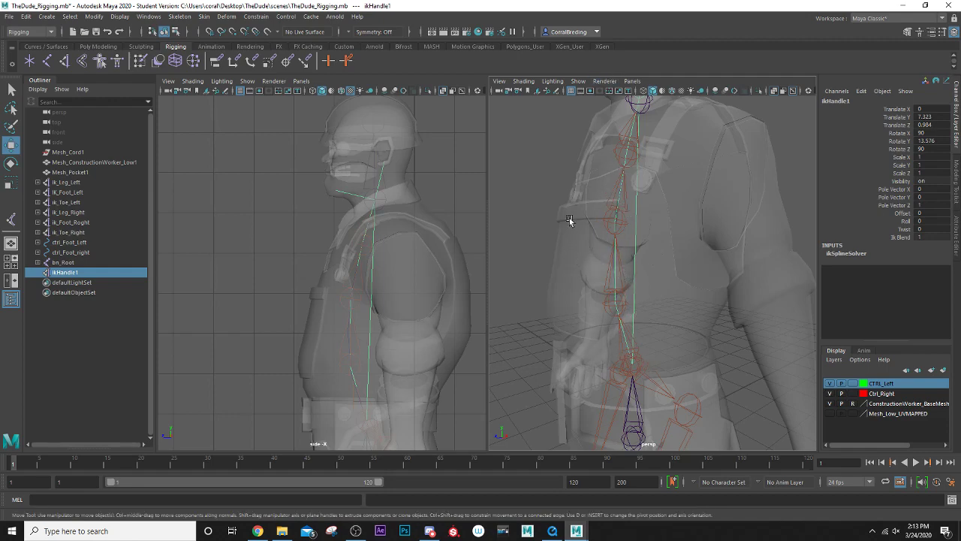
alt+drag(582, 195, 591, 218)
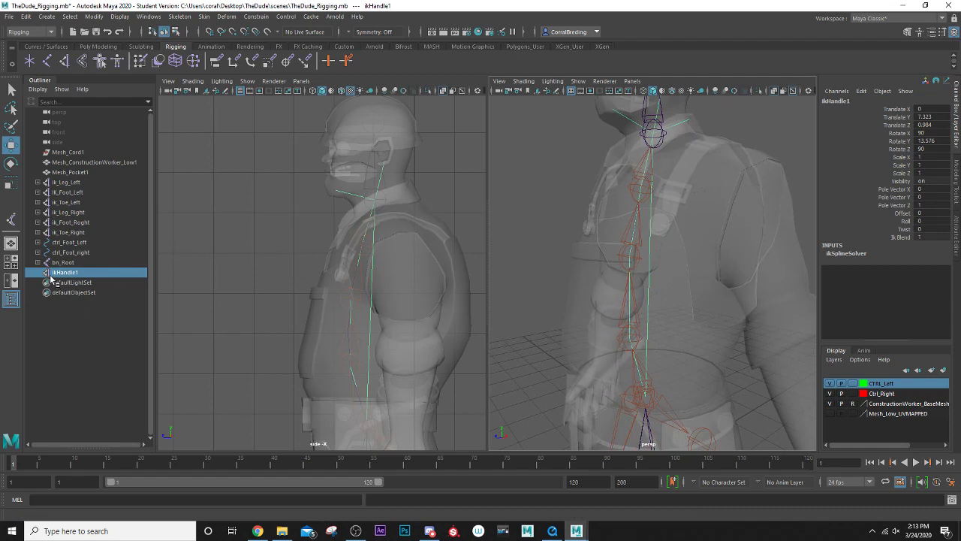
click(637, 379)
click(637, 368)
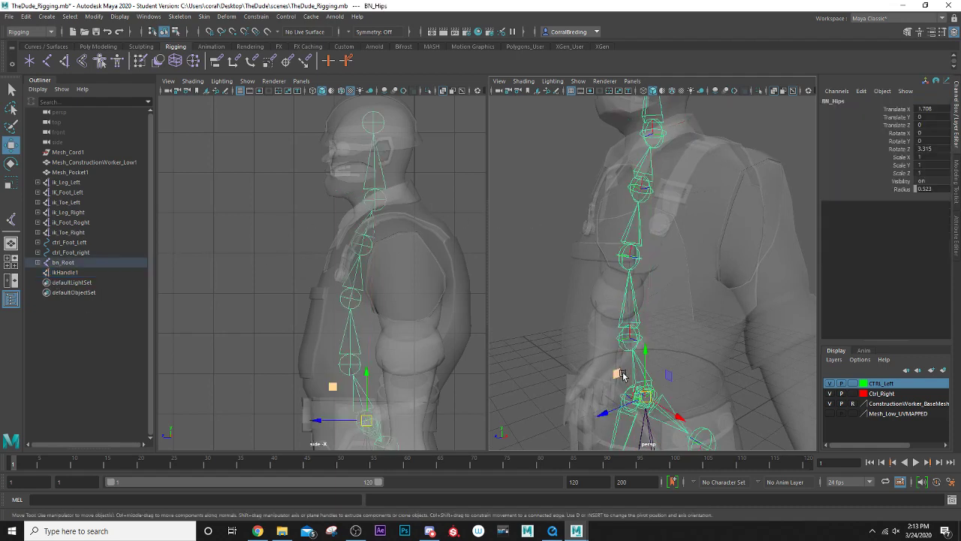
key(ctrl+z)
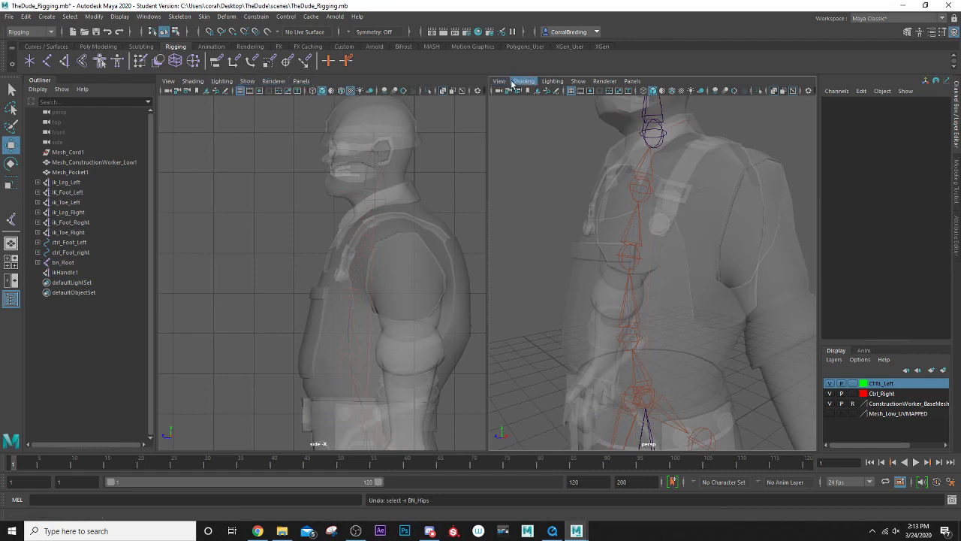
Hide the joints in the perspective view and select the spine's spline curve, expanding bn_Root in the Outliner to locate it
click(579, 81)
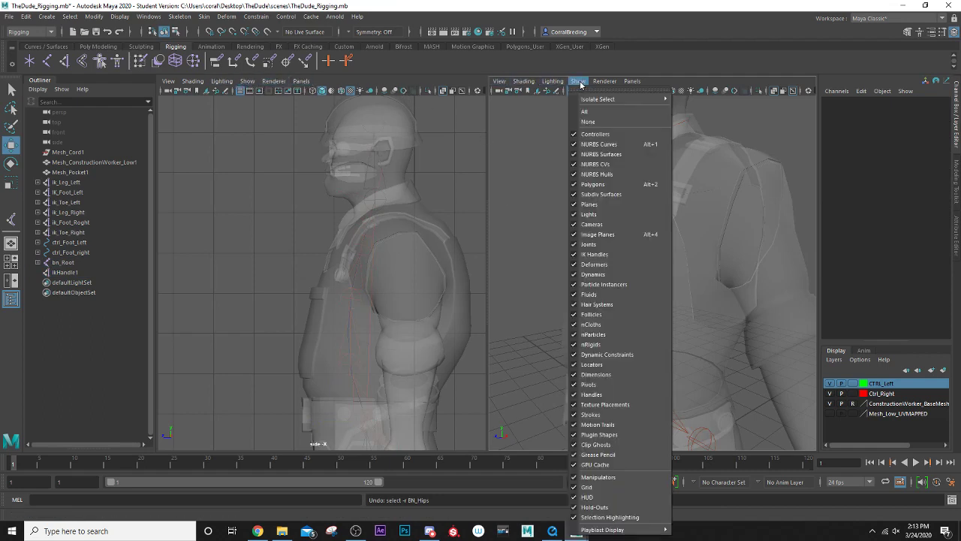
click(572, 242)
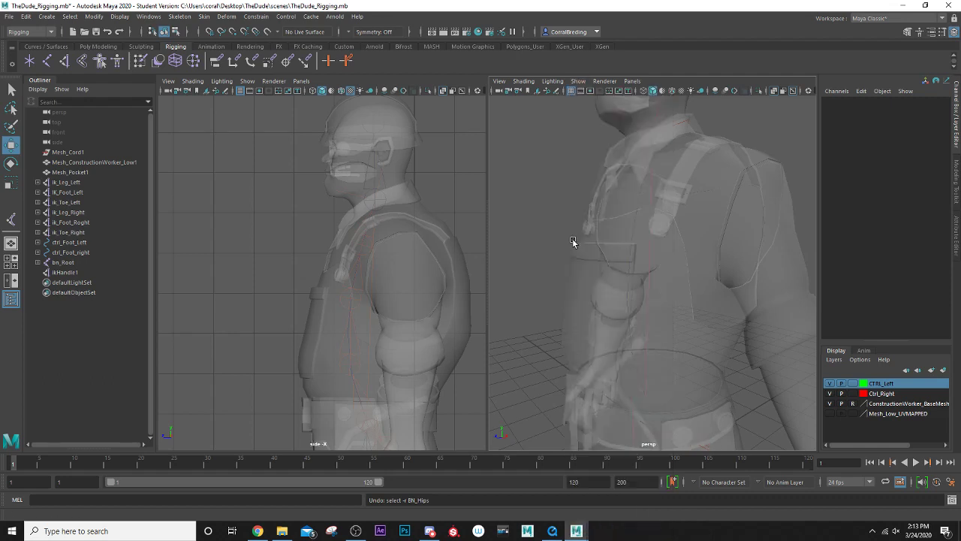
click(632, 290)
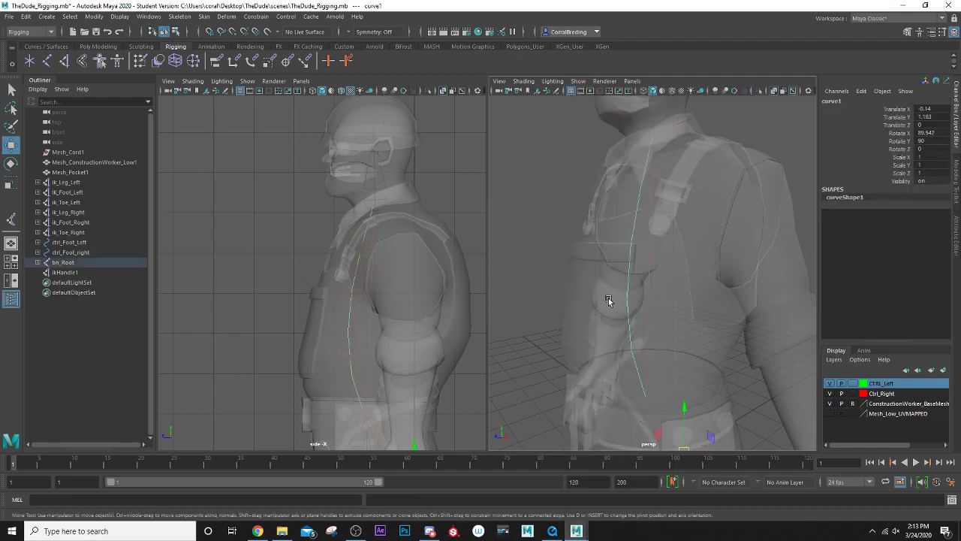
click(37, 262)
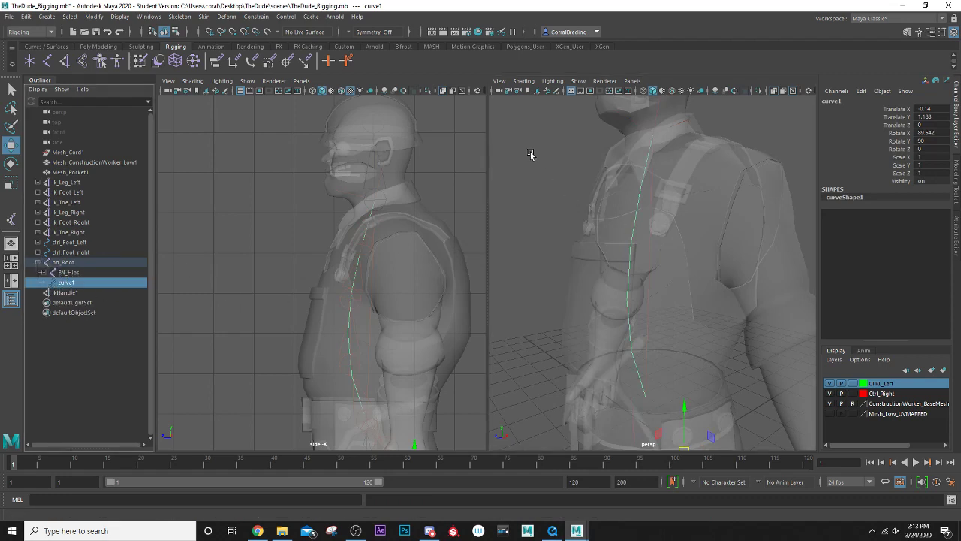
Put the spine curve into control vertex mode and select its lower middle control vertex
click(540, 180)
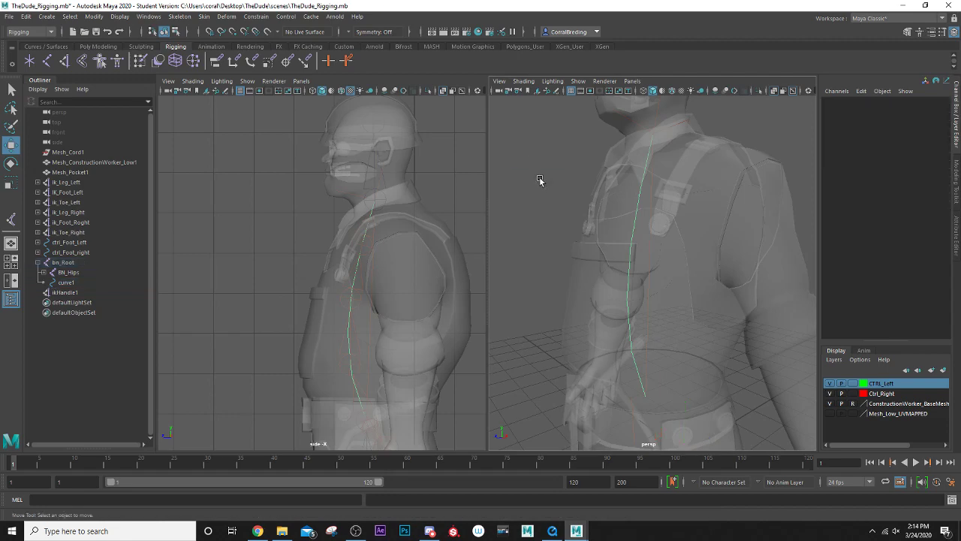
right_drag(537, 179, 497, 176)
alt+drag(624, 235, 574, 314)
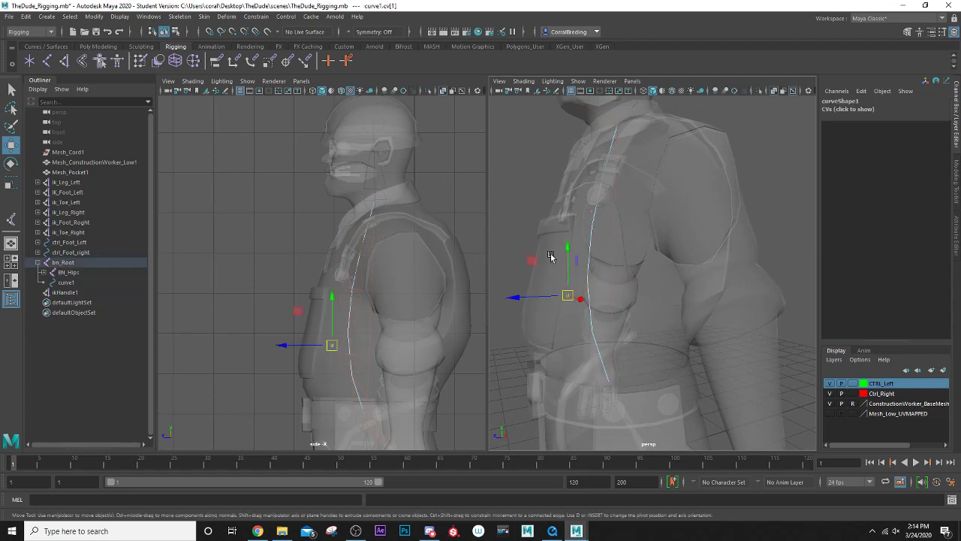
Try moving the spine curve's selected control vertex and picking its top one in the side view, undoing the attempts
alt+middle_drag(356, 339, 354, 282)
mouse_move(287, 300)
mouse_down()
mouse_move(319, 300)
mouse_move(240, 300)
mouse_move(354, 297)
mouse_move(248, 296)
mouse_move(339, 294)
mouse_move(303, 296)
mouse_up()
drag(324, 144, 382, 175)
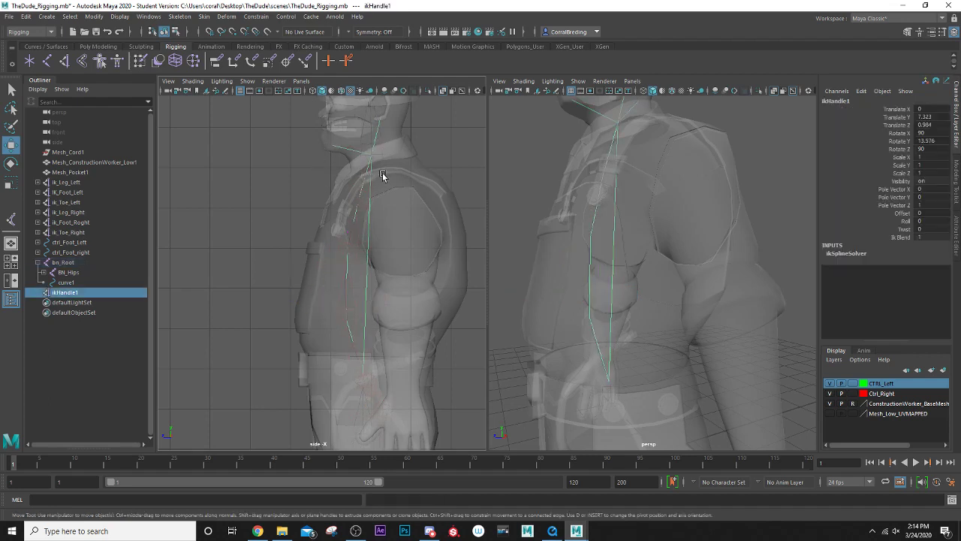
key(ctrl+z)
key(ctrl+z)
key(ctrl+z)
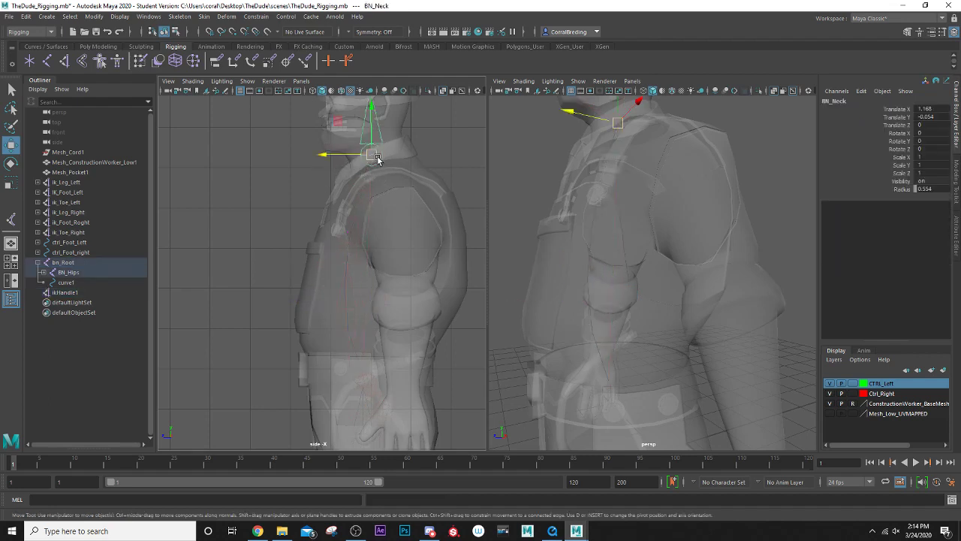
scroll(357, 165, up, 4)
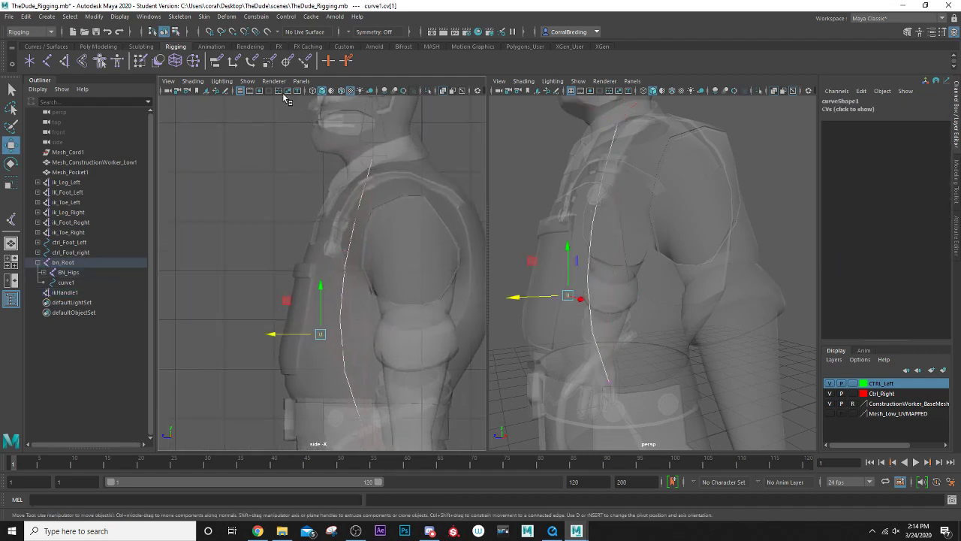
click(247, 81)
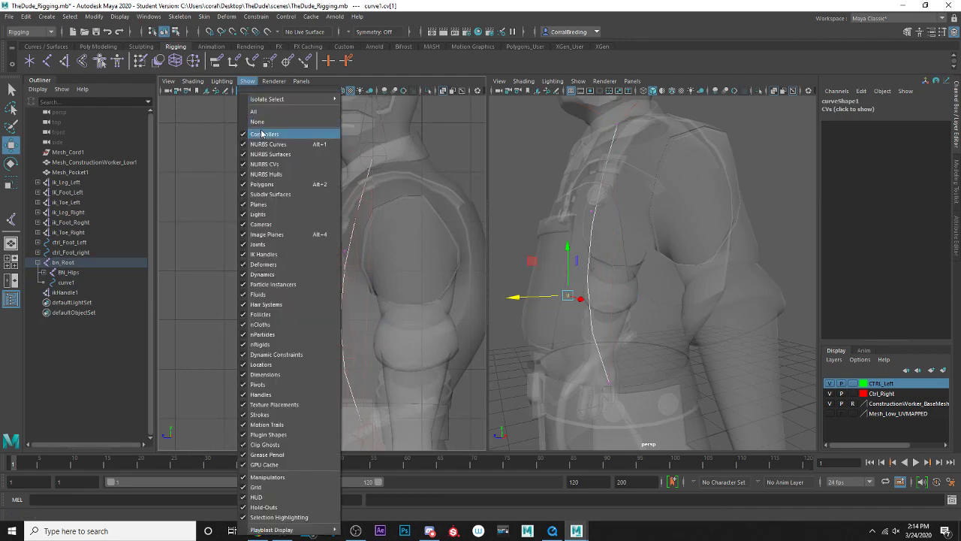
click(589, 118)
drag(590, 119, 630, 150)
key(ctrl+z)
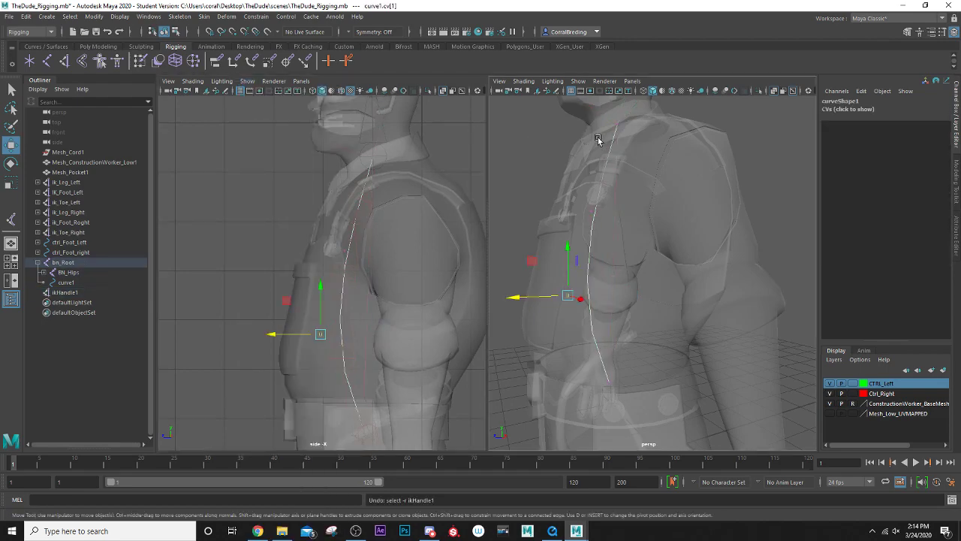
Hide the IK handles in the perspective view so only the spine curve's control vertices can be picked
click(578, 82)
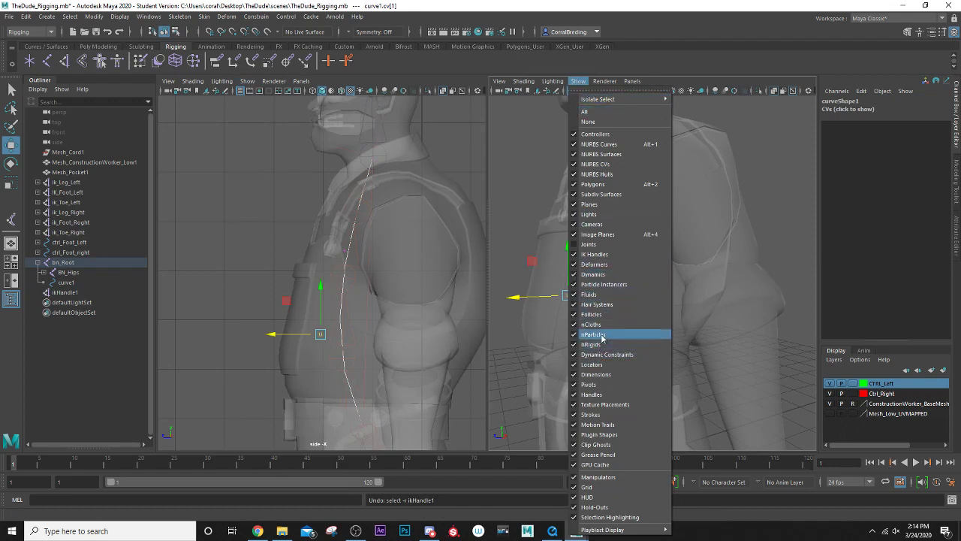
click(583, 255)
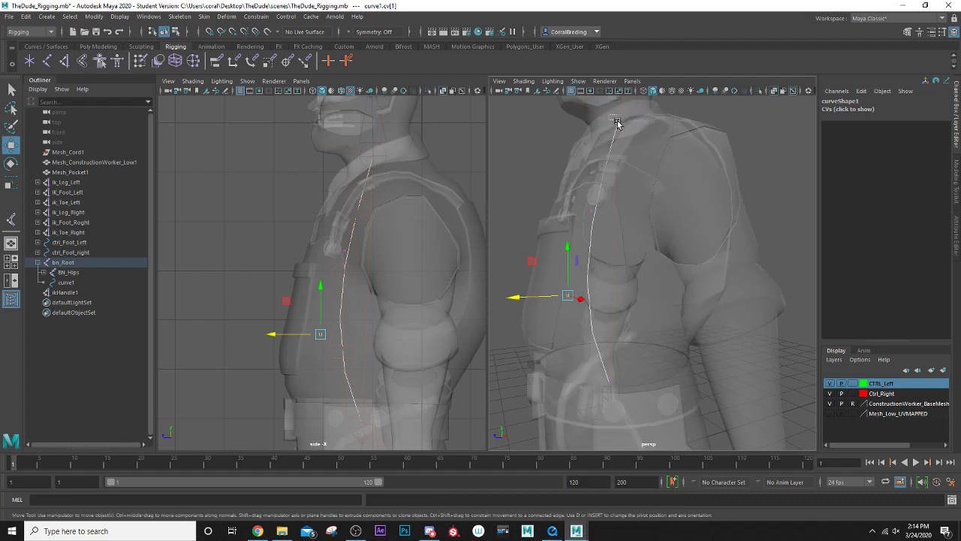
Create a cluster deformer on the spine curve's top control vertex at the neck
drag(617, 121, 469, 198)
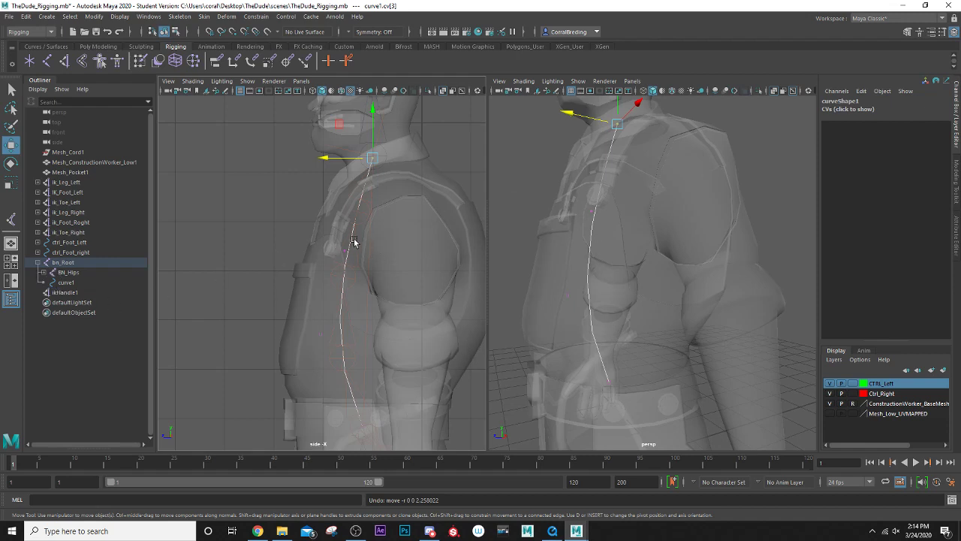
alt+drag(575, 229, 612, 233)
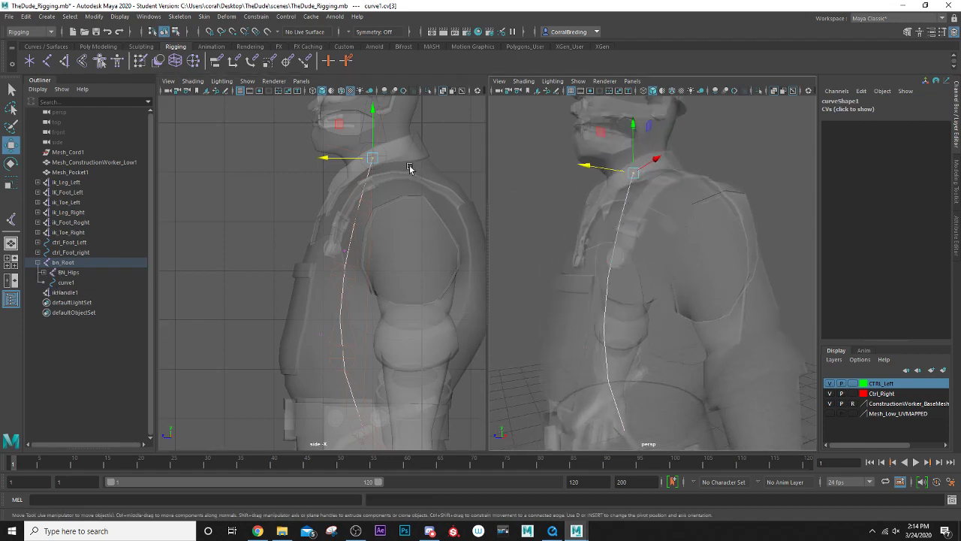
click(252, 17)
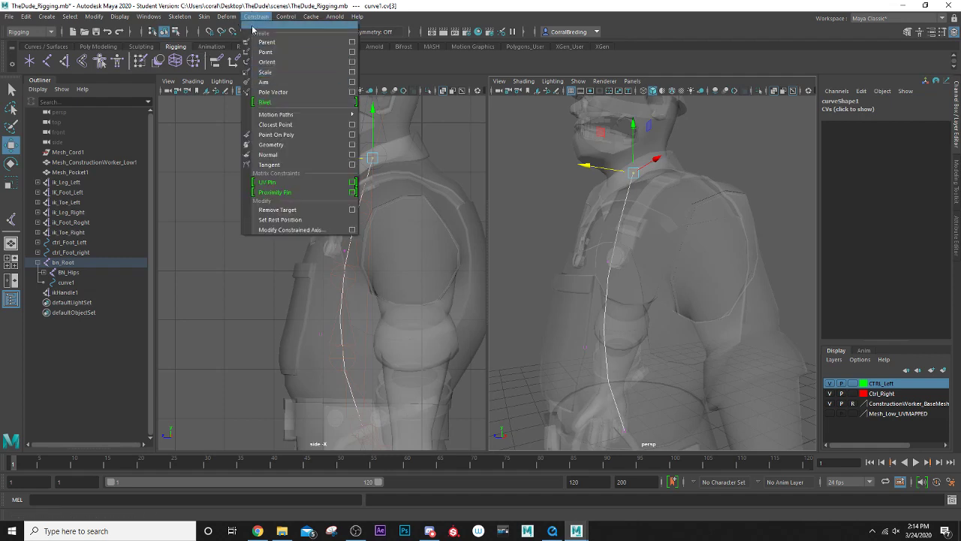
mouse_move(220, 18)
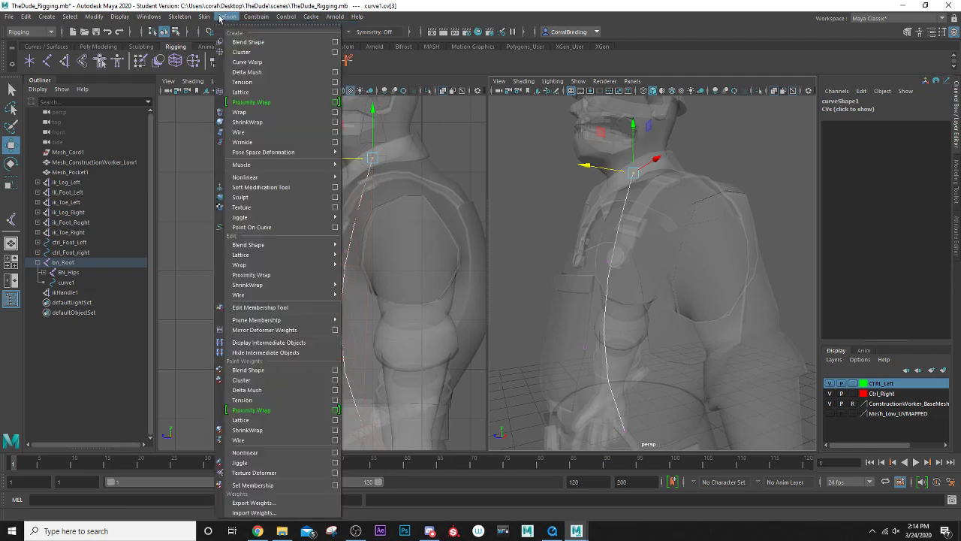
click(239, 52)
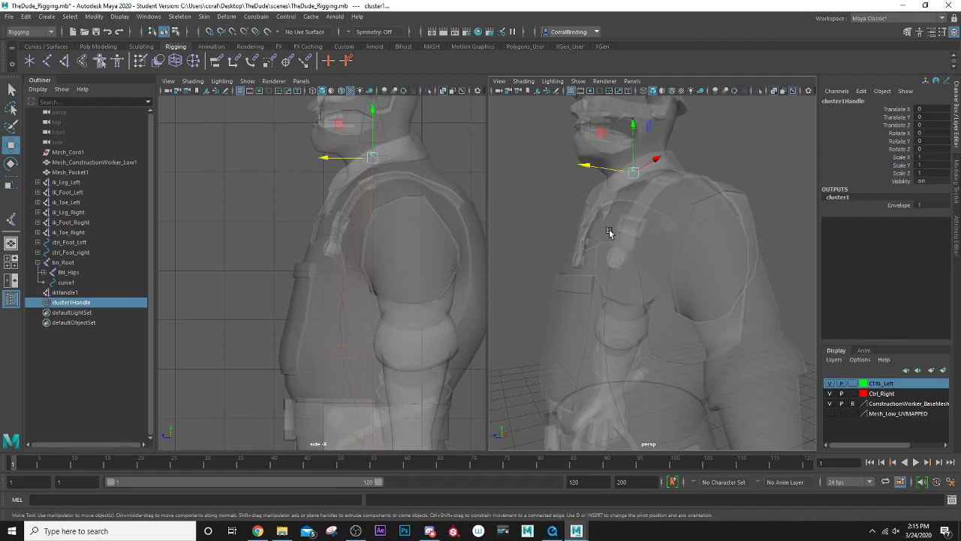
drag(565, 195, 665, 209)
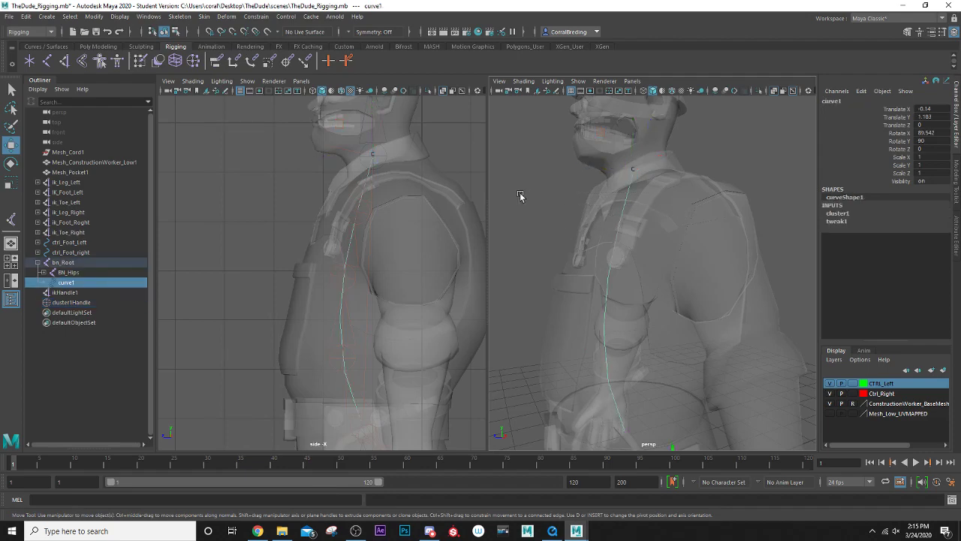
right_drag(526, 176, 511, 175)
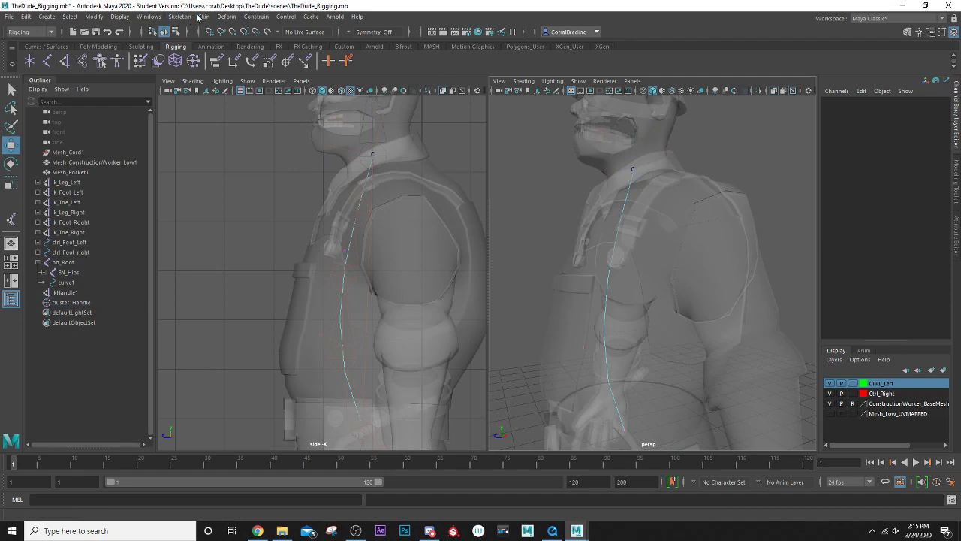
click(226, 17)
click(248, 53)
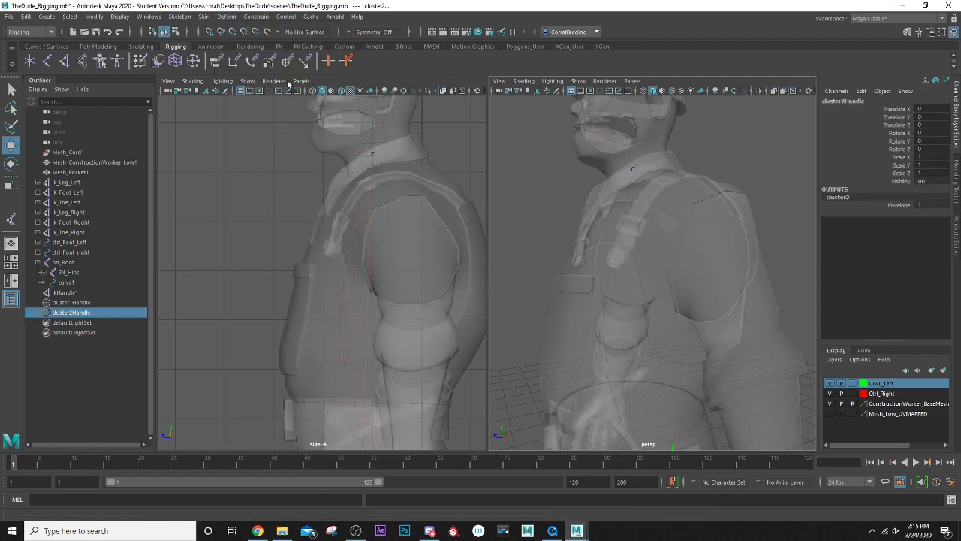
mouse_move(553, 267)
alt+mouse_down()
mouse_move(558, 255)
mouse_move(546, 248)
mouse_move(562, 254)
alt+mouse_up()
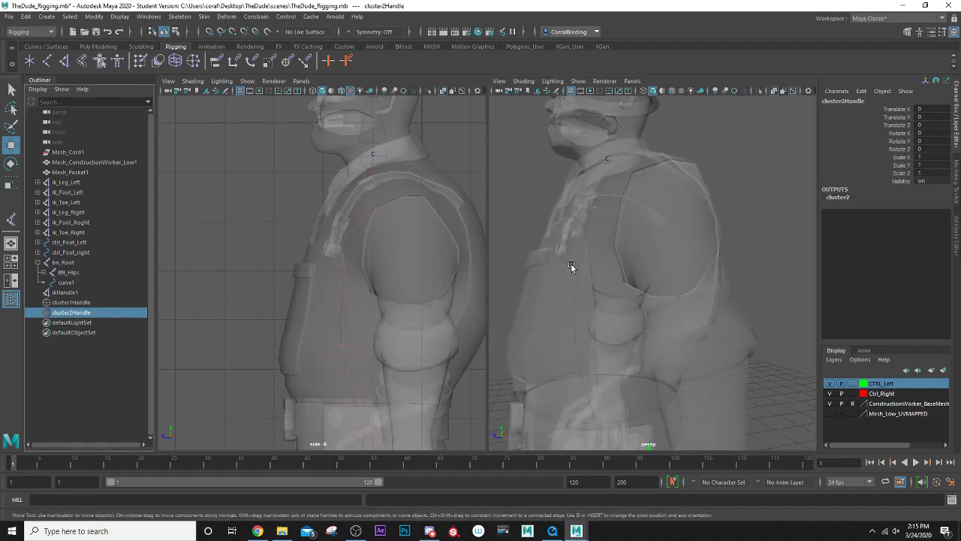
scroll(628, 257, down, 5)
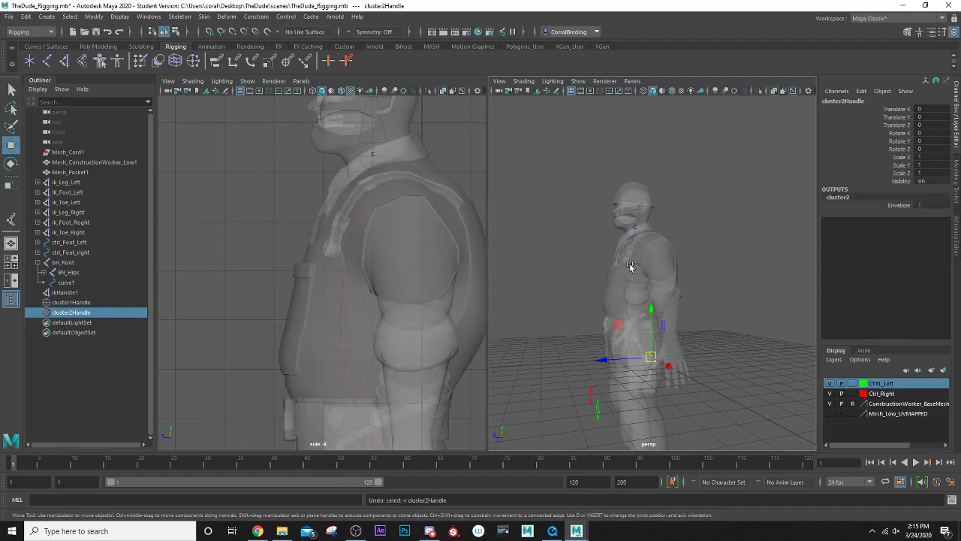
key(Delete)
scroll(613, 266, up, 5)
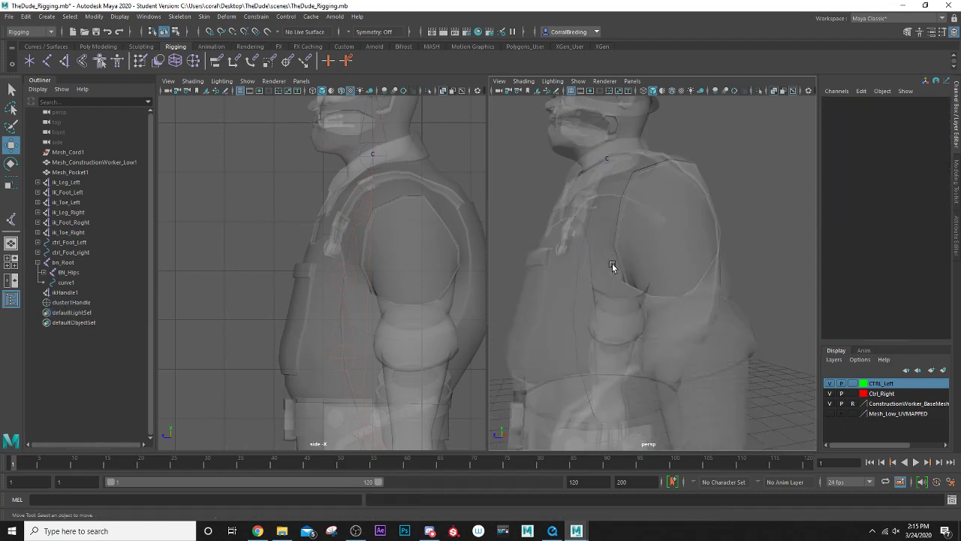
Put the spine curve into control vertex mode and create a cluster on its upper middle control vertex
click(591, 212)
right_click(534, 147)
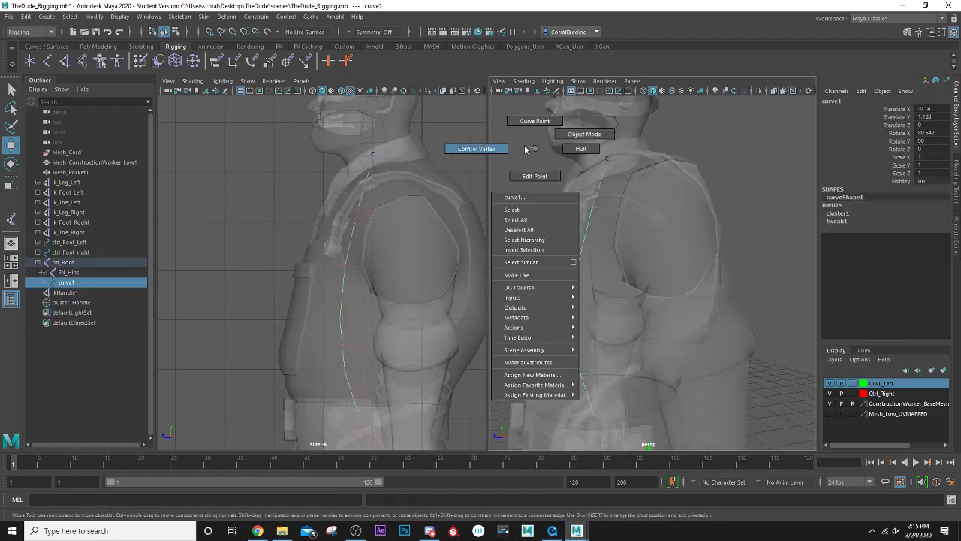
click(539, 161)
drag(567, 230, 592, 247)
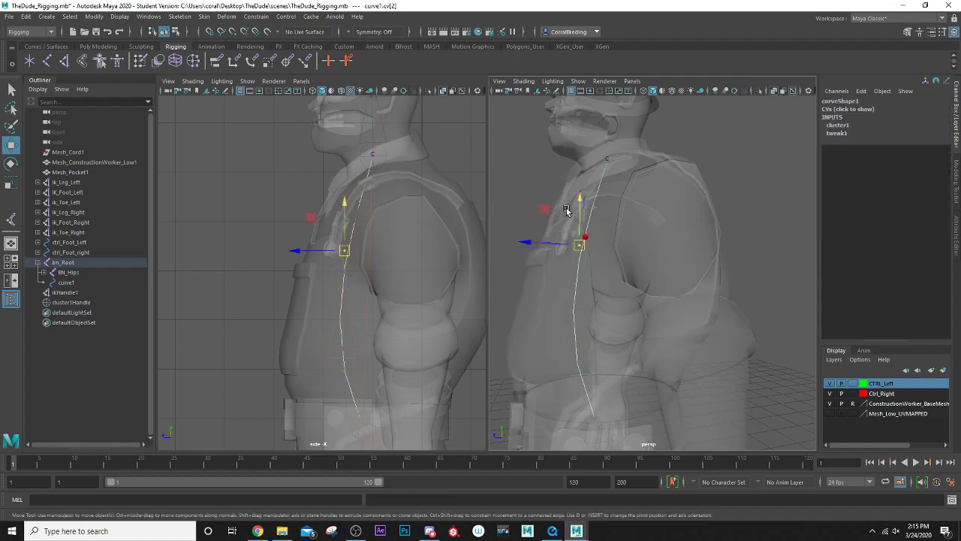
click(227, 16)
click(251, 55)
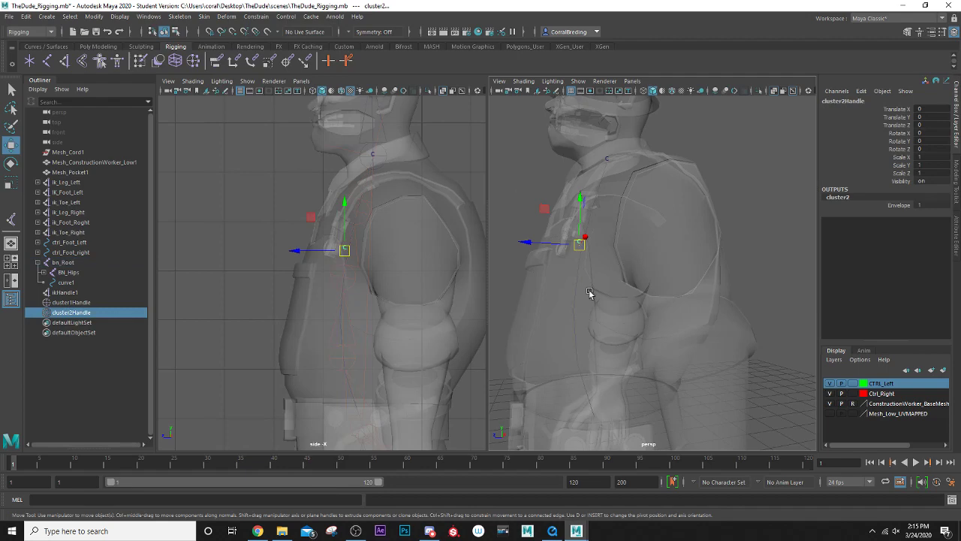
Reselect the spine curve and create a cluster on its lower middle control vertex
alt+drag(591, 293, 582, 258)
click(572, 244)
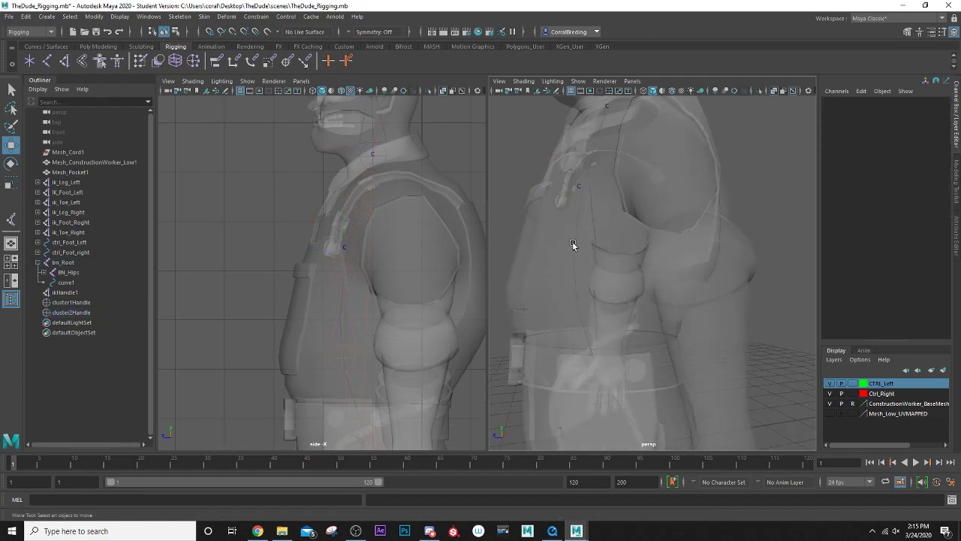
click(579, 251)
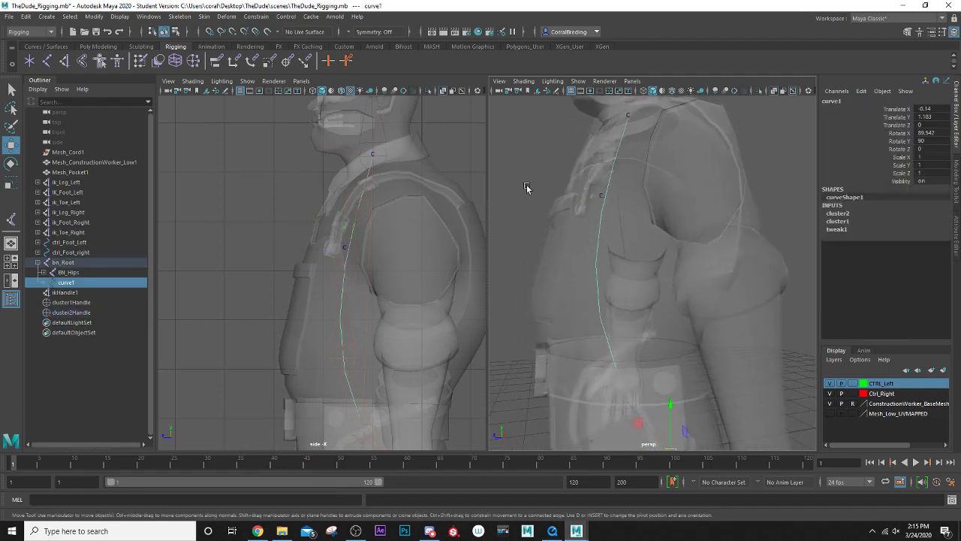
right_drag(520, 157, 489, 154)
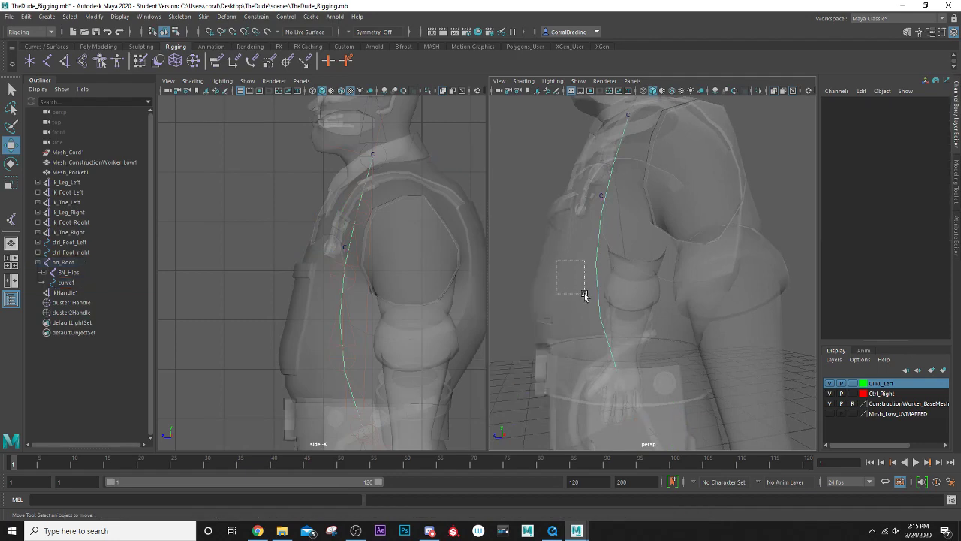
drag(557, 262, 584, 295)
click(226, 16)
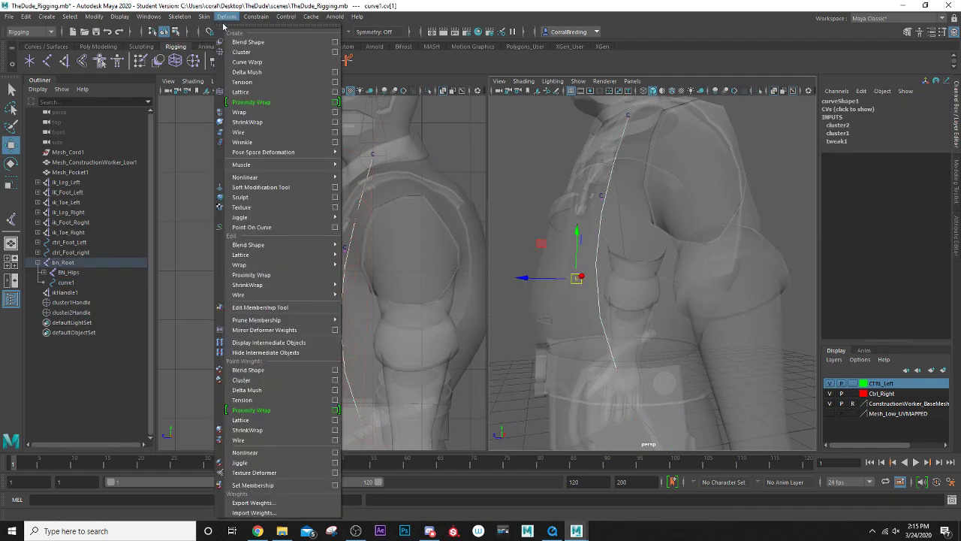
click(238, 55)
Create a cluster on the spine curve's lowest control vertex at the hips
alt+drag(541, 323, 573, 300)
click(576, 290)
drag(556, 265, 525, 196)
right_drag(526, 196, 543, 208)
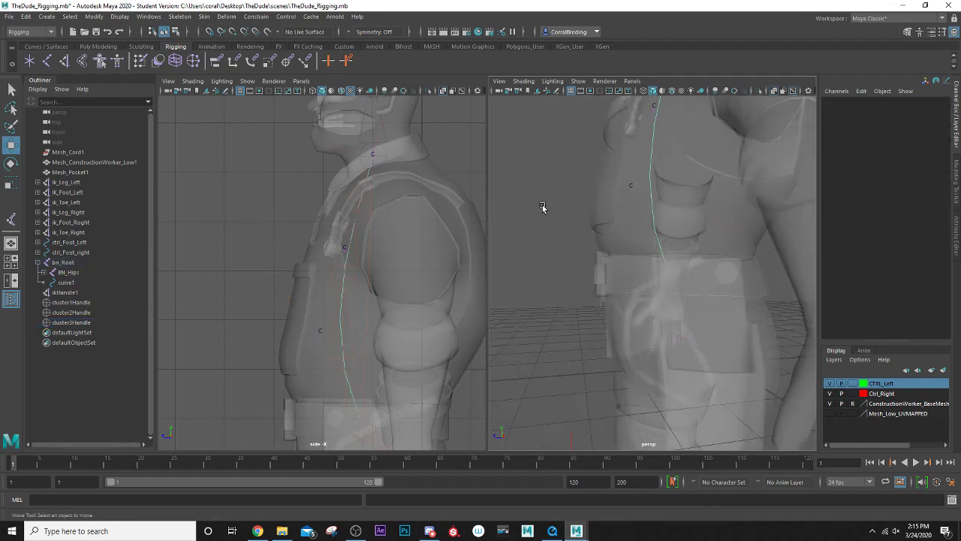
drag(553, 243, 723, 299)
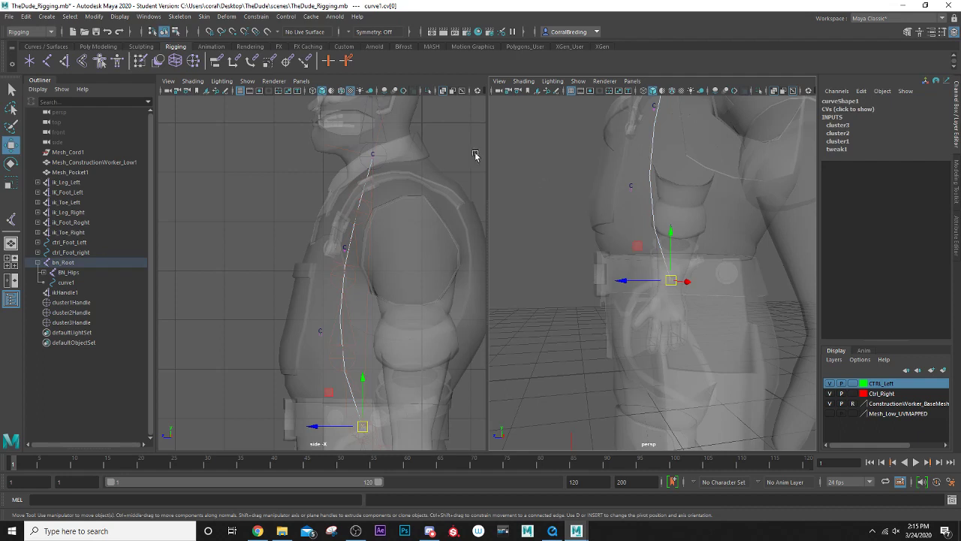
click(228, 16)
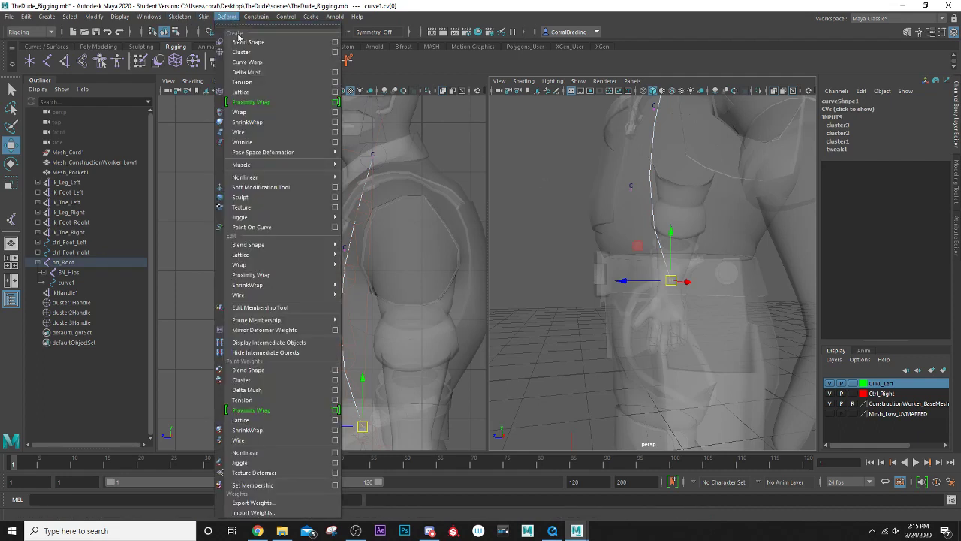
click(242, 52)
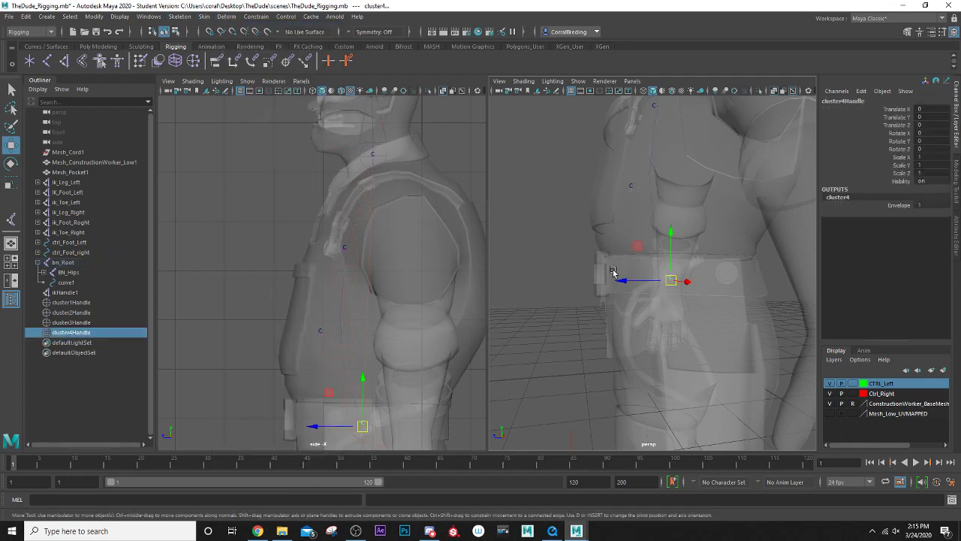
Select the four cluster handles together with the BN_Hips joint and isolate them in the side view
scroll(590, 263, down, 3)
alt+drag(592, 258, 650, 253)
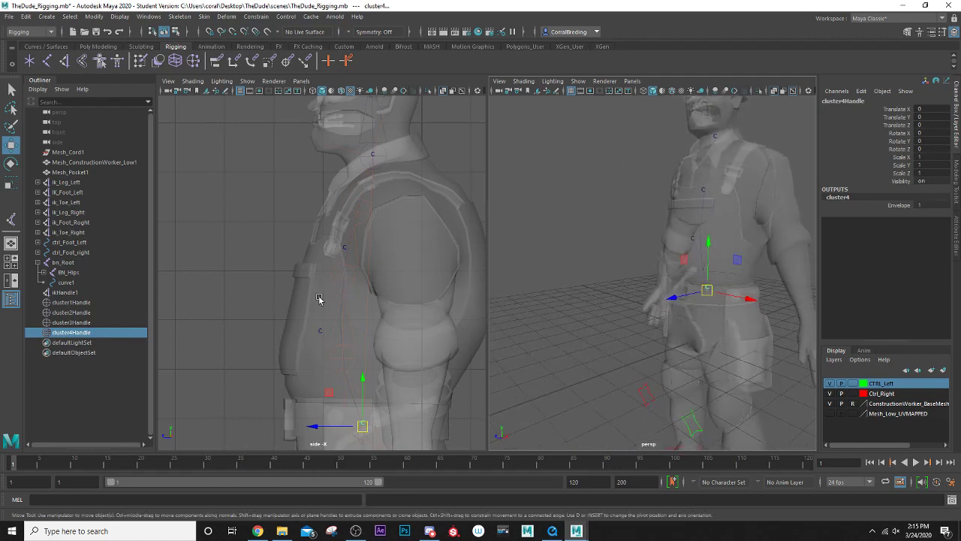
drag(305, 314, 322, 334)
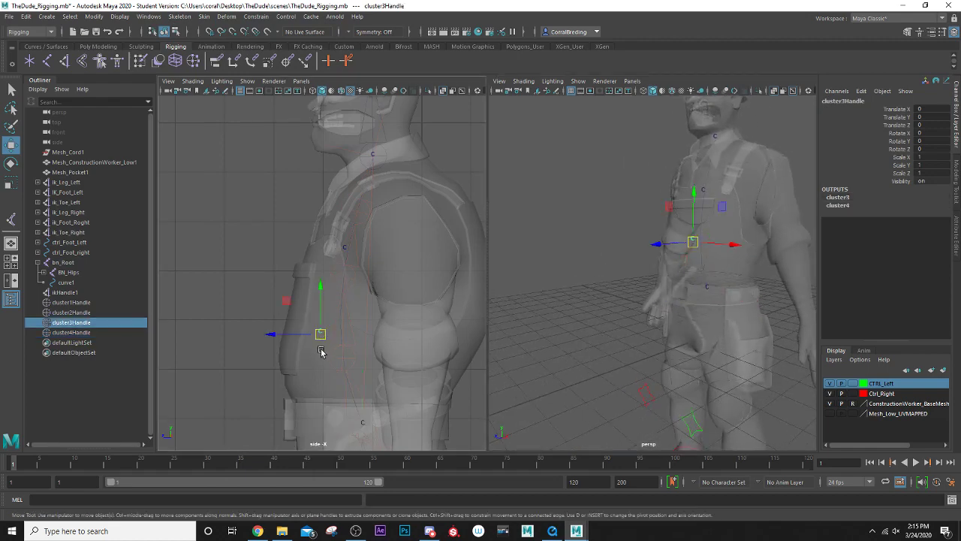
alt+middle_drag(330, 337, 321, 314)
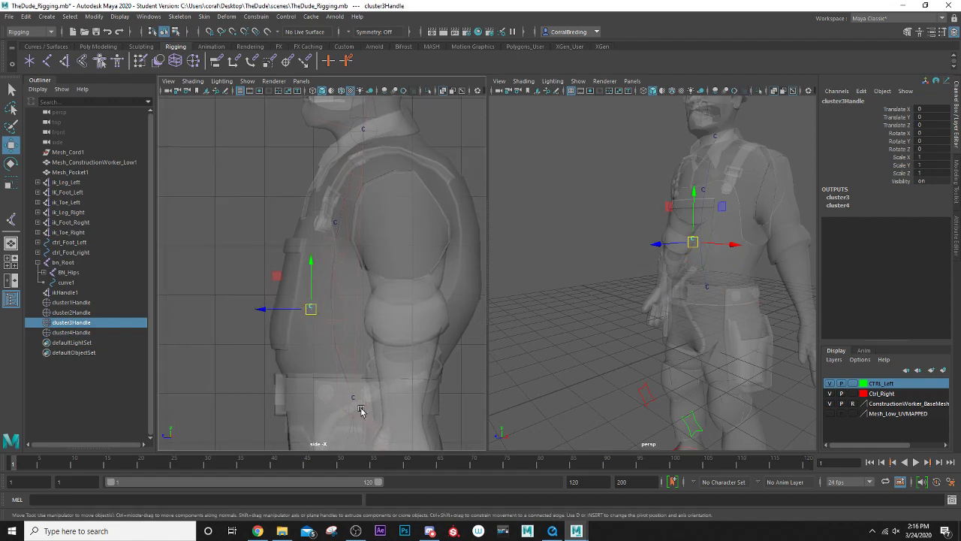
mouse_move(338, 378)
alt+mouse_down()
mouse_move(343, 348)
mouse_move(327, 372)
alt+mouse_up()
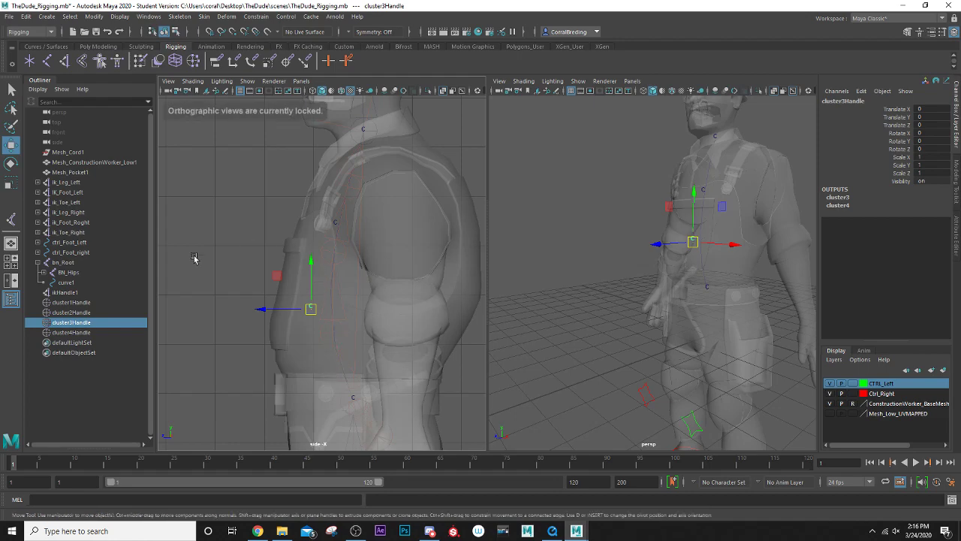
click(93, 303)
shift+click(86, 333)
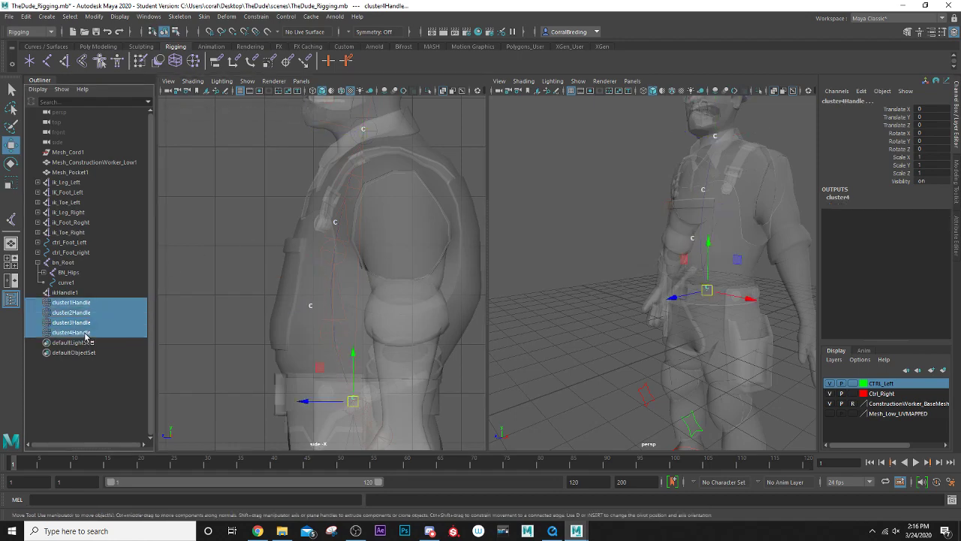
shift+click(336, 382)
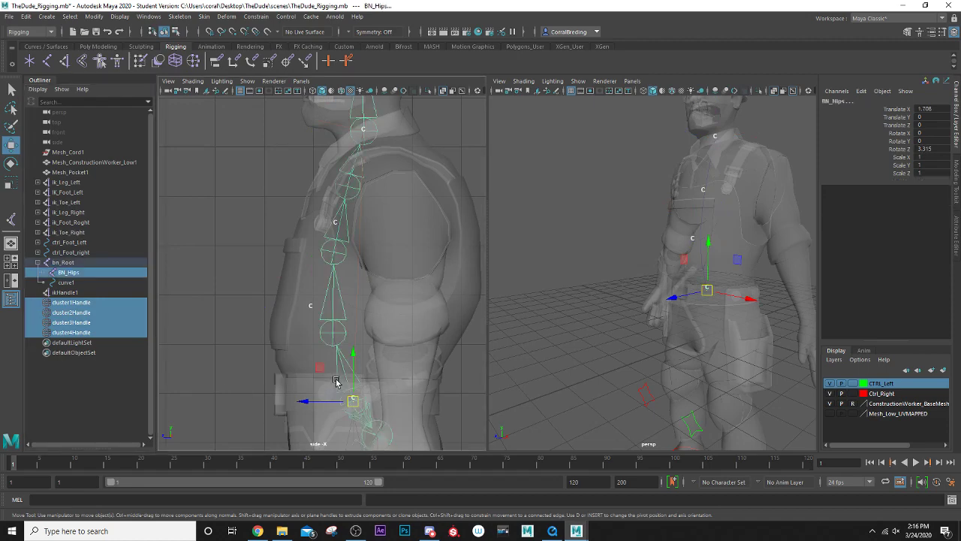
click(428, 91)
Examine the isolated joint chain and the cluster handles' positions along the spine and hips in the side view
alt+middle_drag(343, 385, 338, 247)
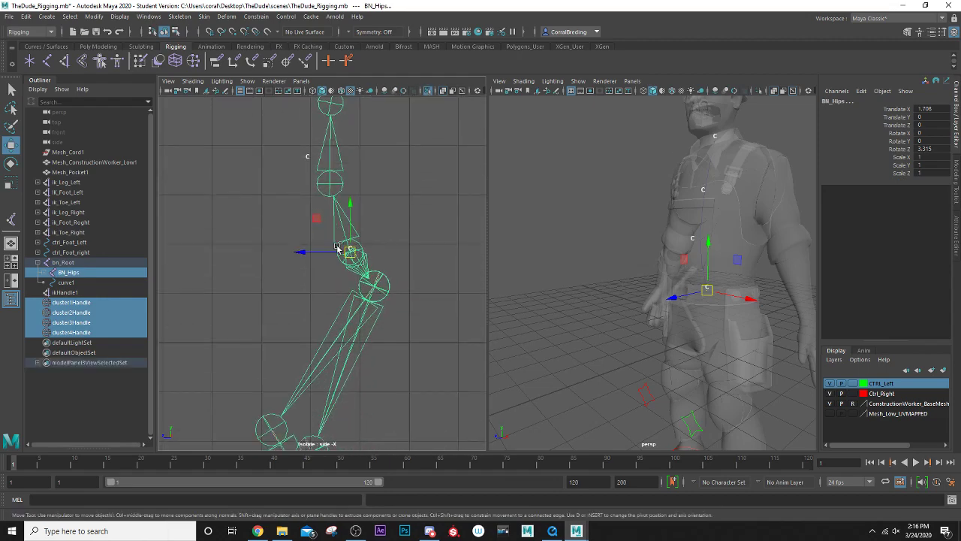
scroll(337, 252, down, 5)
scroll(333, 266, up, 2)
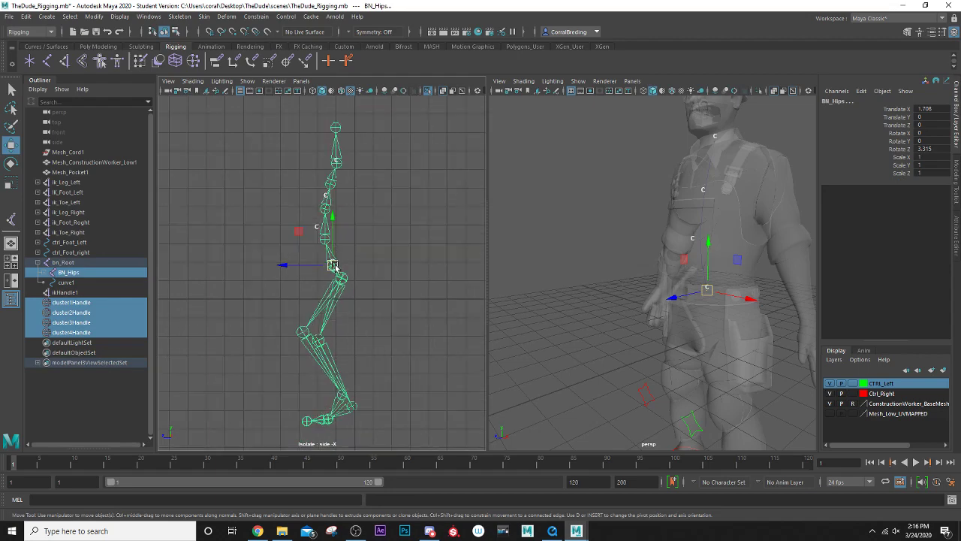
scroll(333, 266, up, 1)
scroll(627, 360, down, 3)
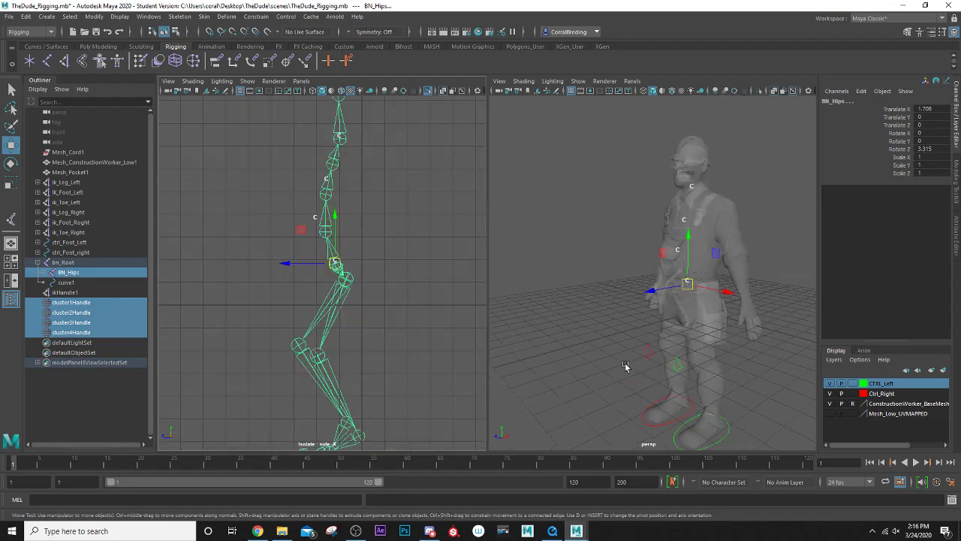
alt+middle_drag(625, 365, 590, 303)
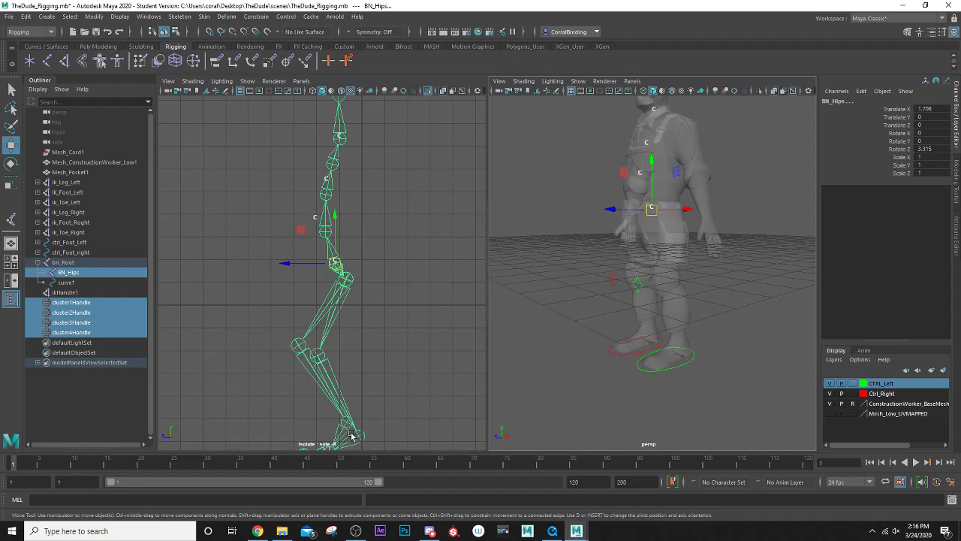
alt+middle_drag(330, 396, 328, 308)
scroll(264, 254, up, 3)
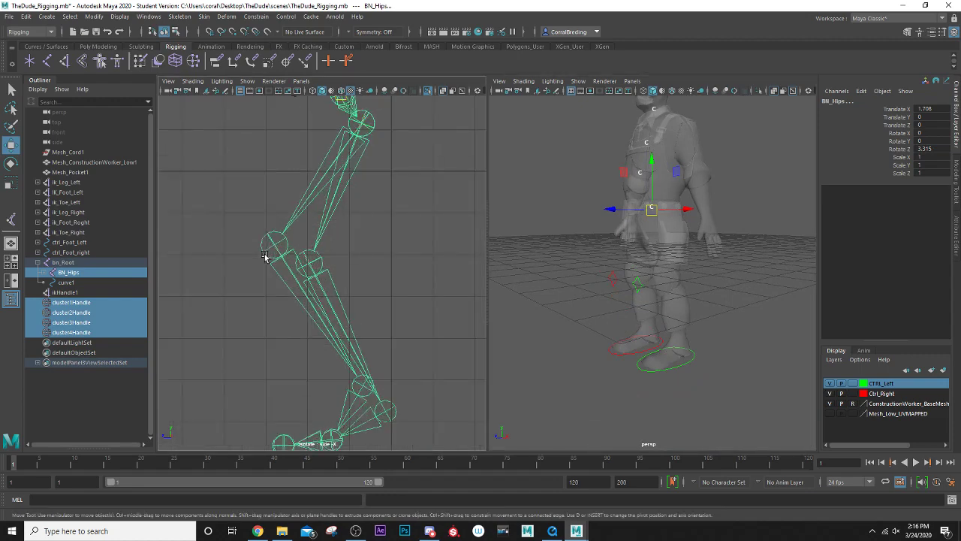
alt+middle_drag(257, 204, 296, 424)
scroll(293, 390, up, 2)
scroll(293, 390, up, 2)
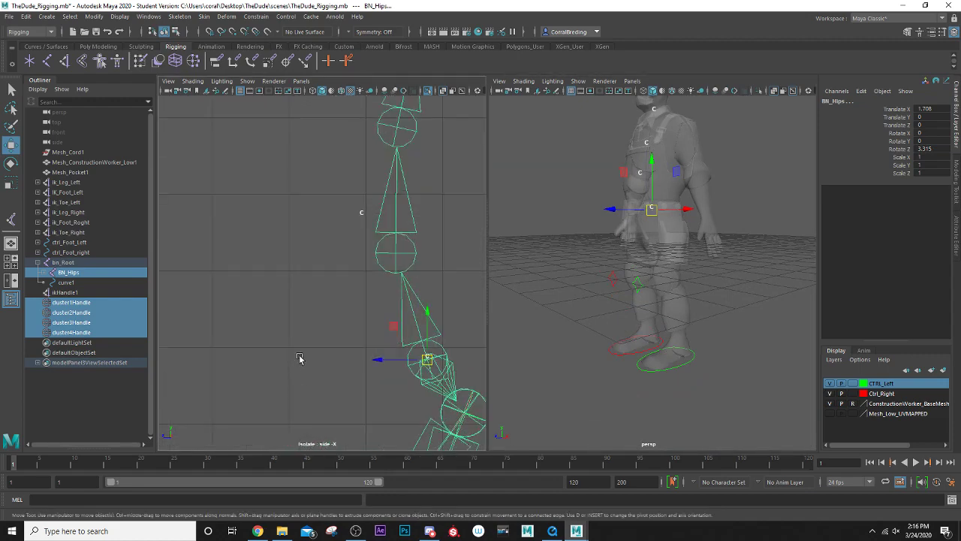
alt+middle_drag(304, 344, 245, 307)
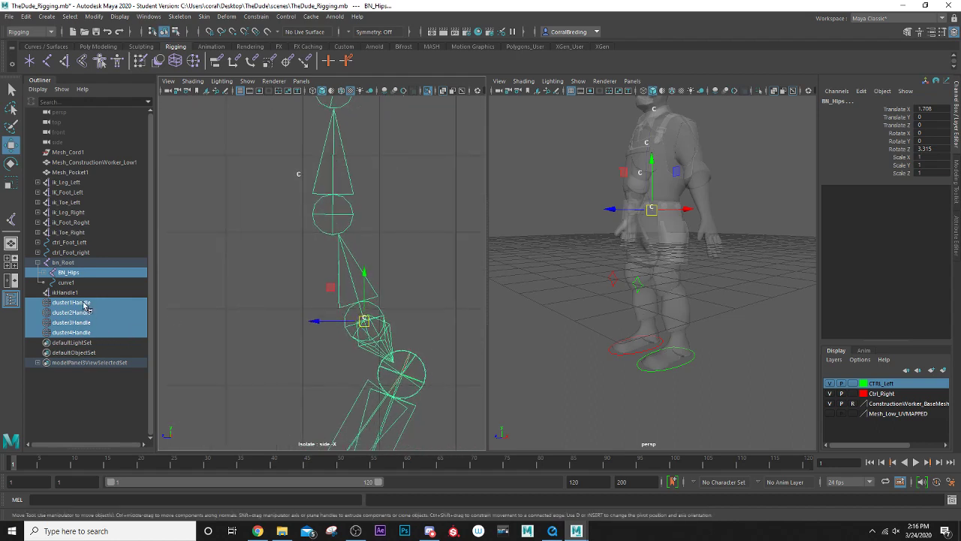
Select cluster4Handle and turn on joint display in the perspective view around the hips
click(81, 334)
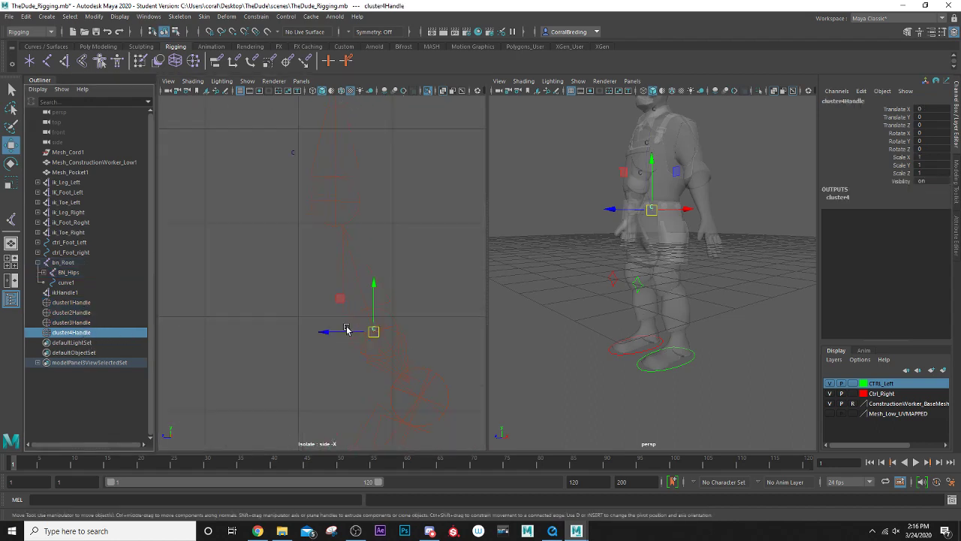
scroll(537, 264, up, 5)
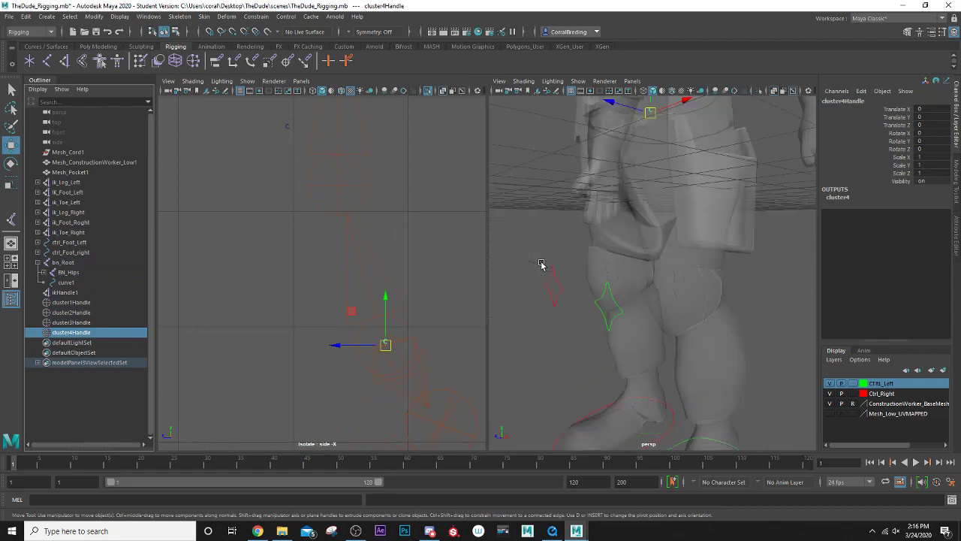
click(578, 81)
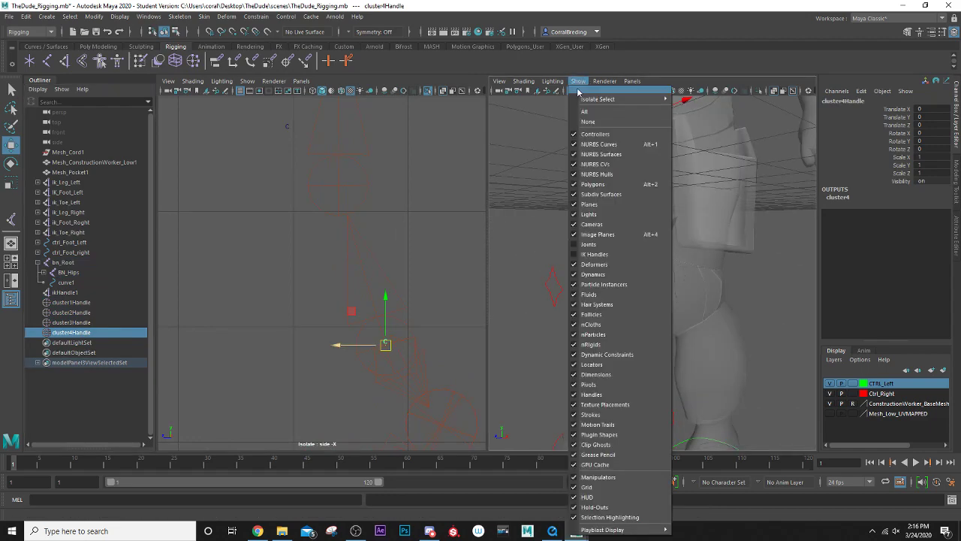
click(594, 244)
alt+middle_drag(644, 176, 642, 244)
scroll(642, 246, up, 2)
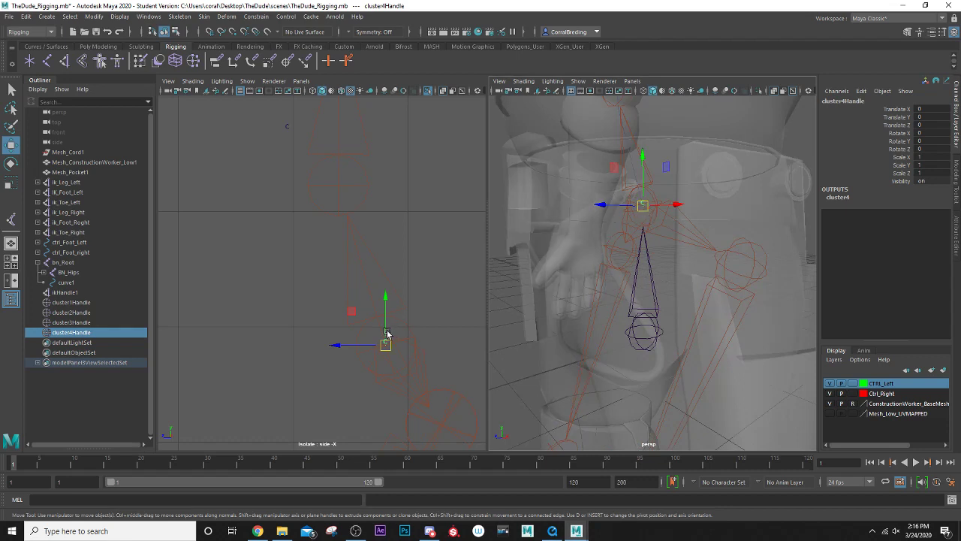
Snap the pivot of cluster4Handle onto the hip joint in the side view, undoing the accidental pivot rotation
key(d)
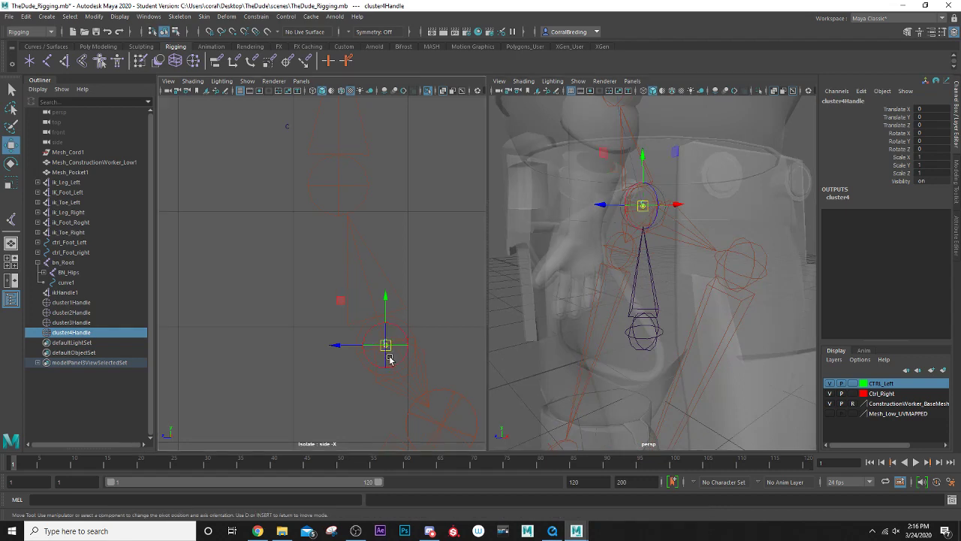
key(v)
drag(386, 348, 382, 345)
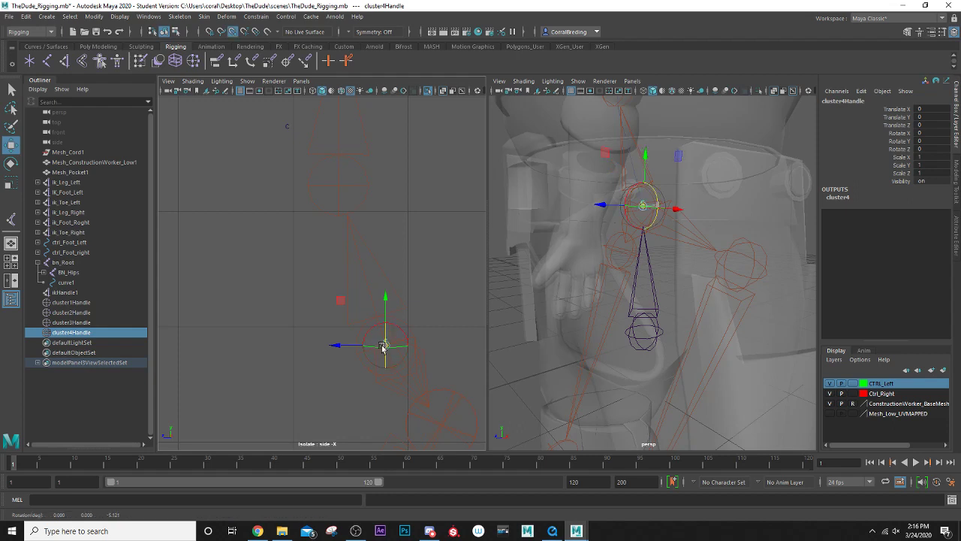
key(v)
key(ctrl+z)
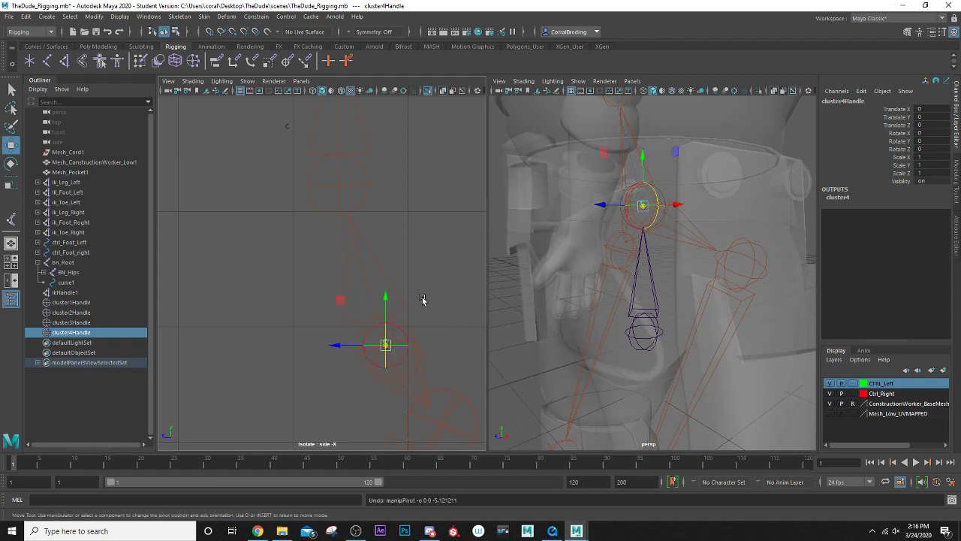
key(v)
drag(388, 352, 386, 350)
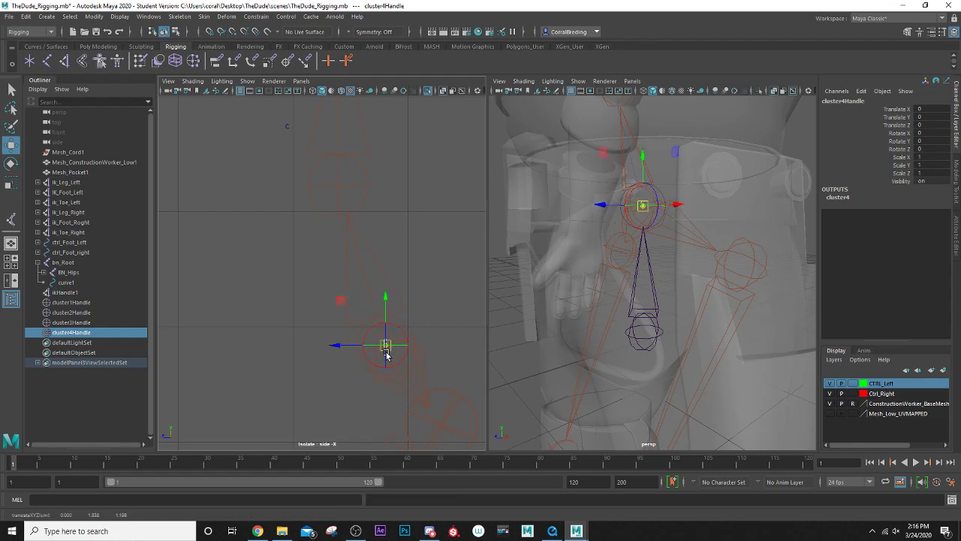
key(d)
Select cluster3Handle and snap its pivot onto the spine joint just below it in the side view
scroll(318, 315, down, 8)
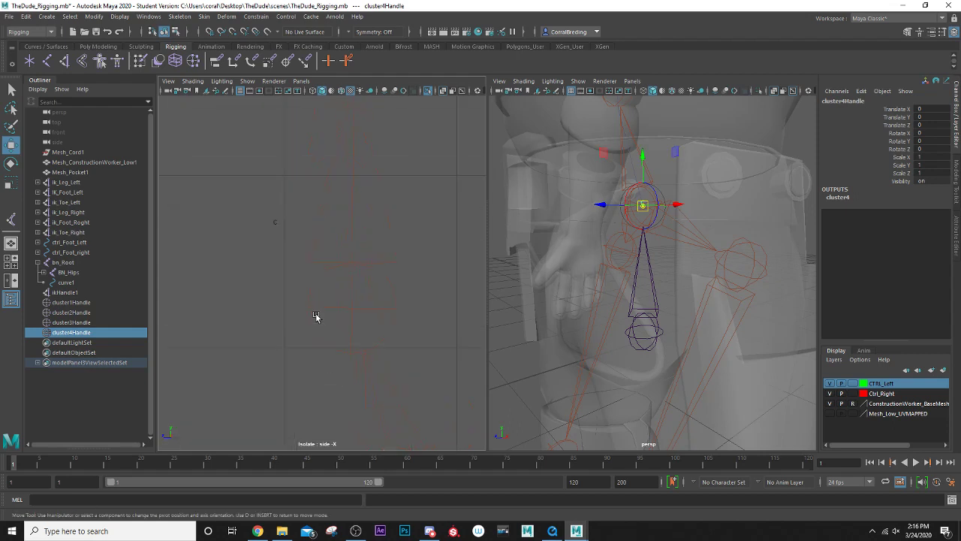
scroll(306, 269, up, 4)
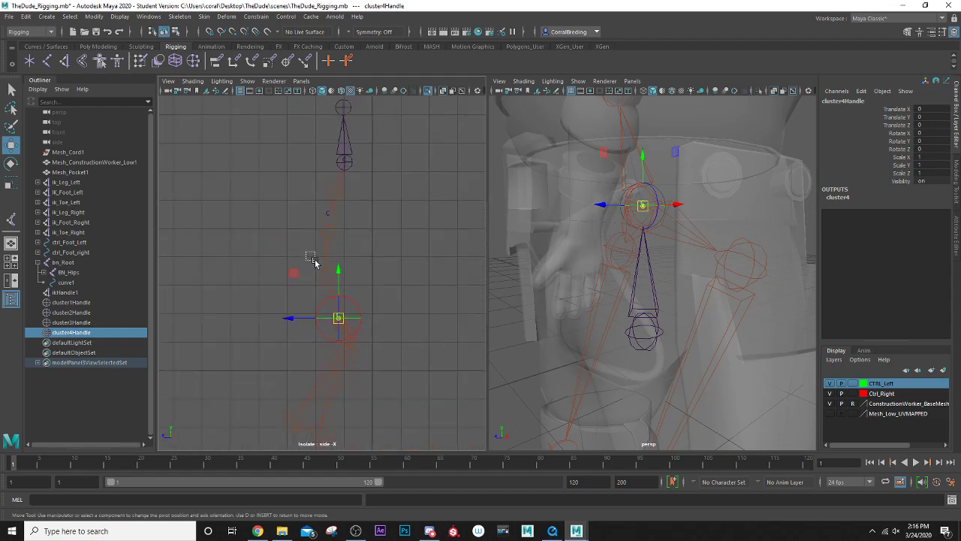
click(316, 264)
scroll(317, 271, up, 3)
scroll(317, 275, up, 2)
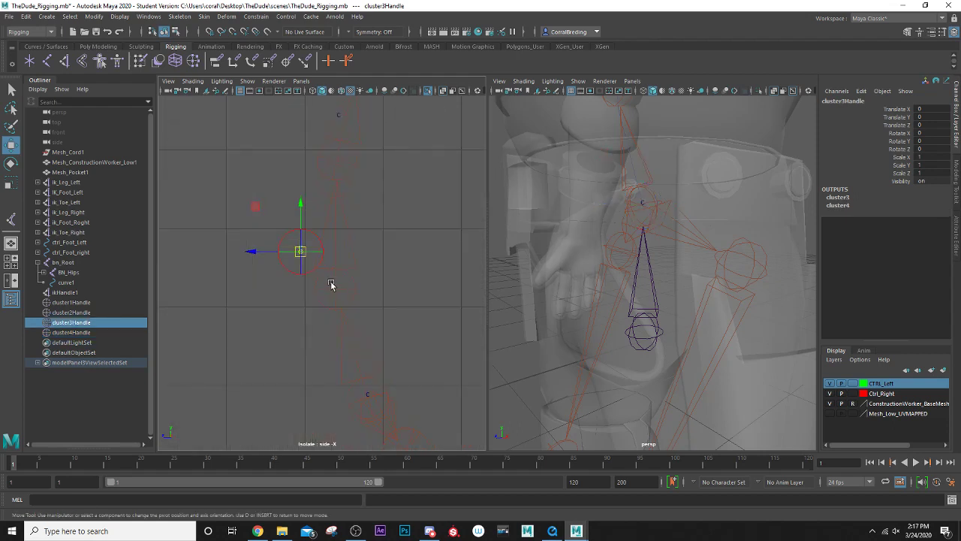
alt+middle_drag(331, 284, 324, 318)
key(v)
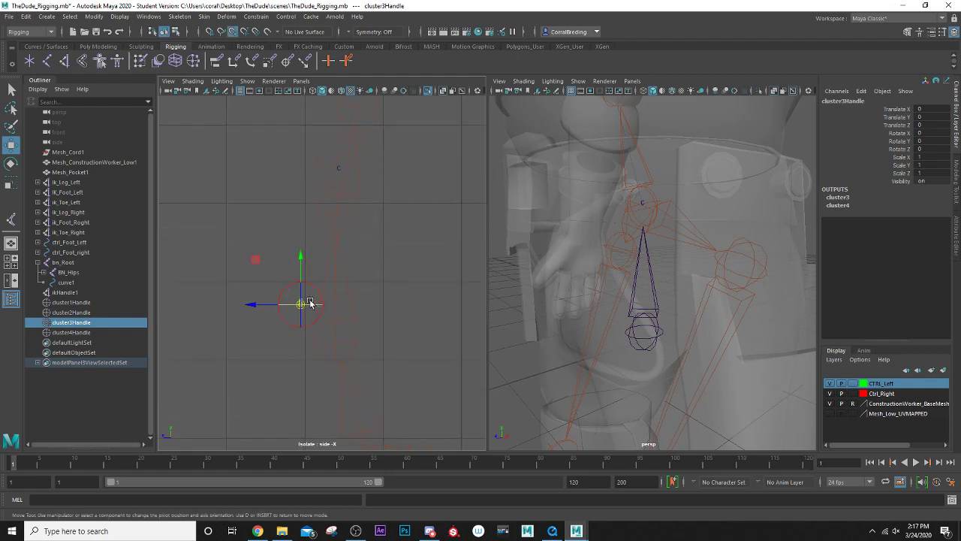
mouse_move(311, 303)
mouse_down()
mouse_move(294, 304)
mouse_move(335, 341)
mouse_up()
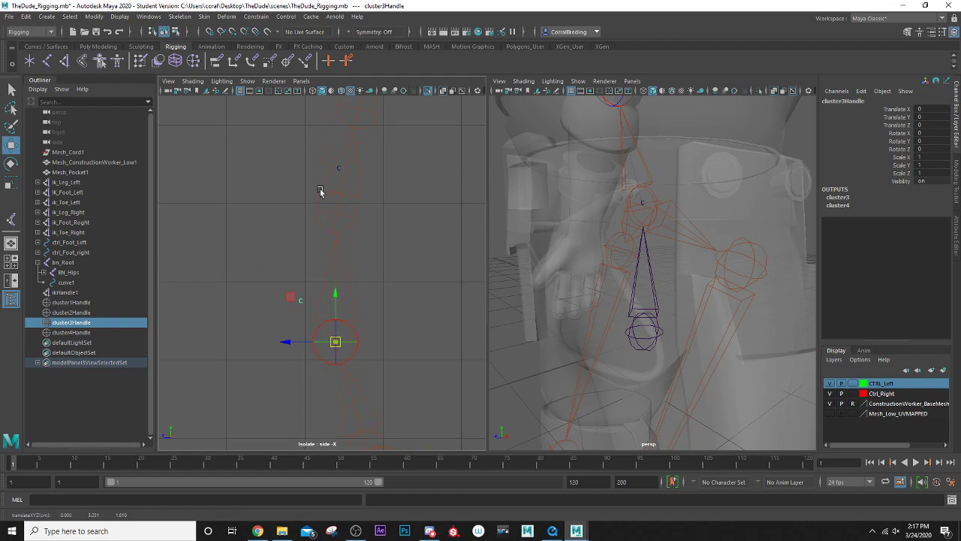
Select cluster2Handle and snap its pivot onto the BN_Spine2 joint below it
alt+click(298, 172)
alt+middle_drag(298, 175, 298, 221)
drag(302, 211, 353, 231)
key(ctrl+z)
scroll(333, 222, up, 5)
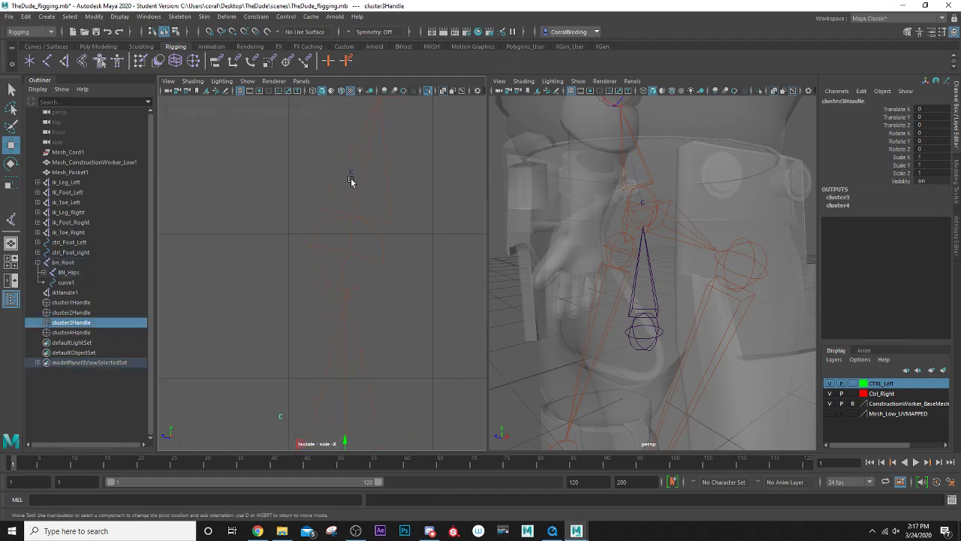
click(352, 169)
key(v)
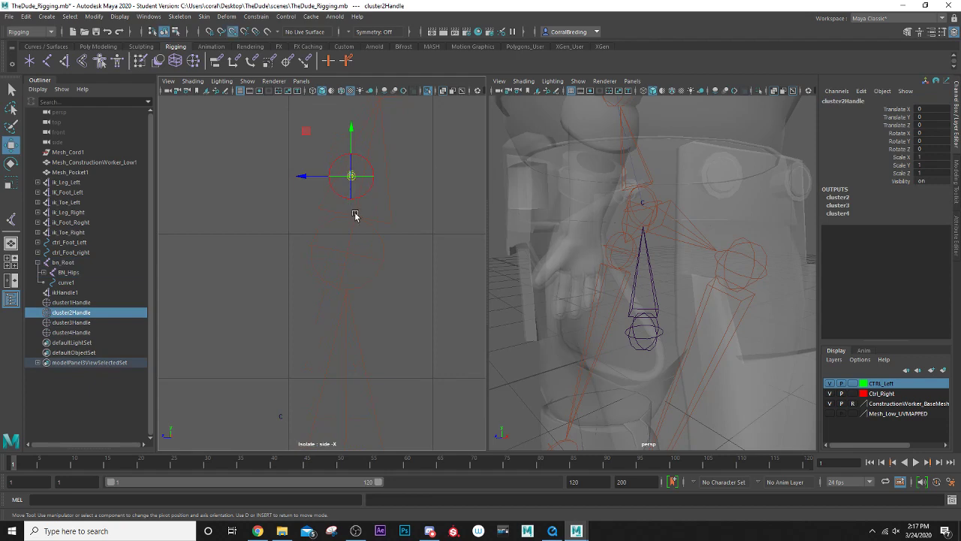
drag(351, 176, 347, 239)
Check the position of cluster2Handle's pivot against the BN_Spine2 joint and leave pivot editing
scroll(348, 234, down, 7)
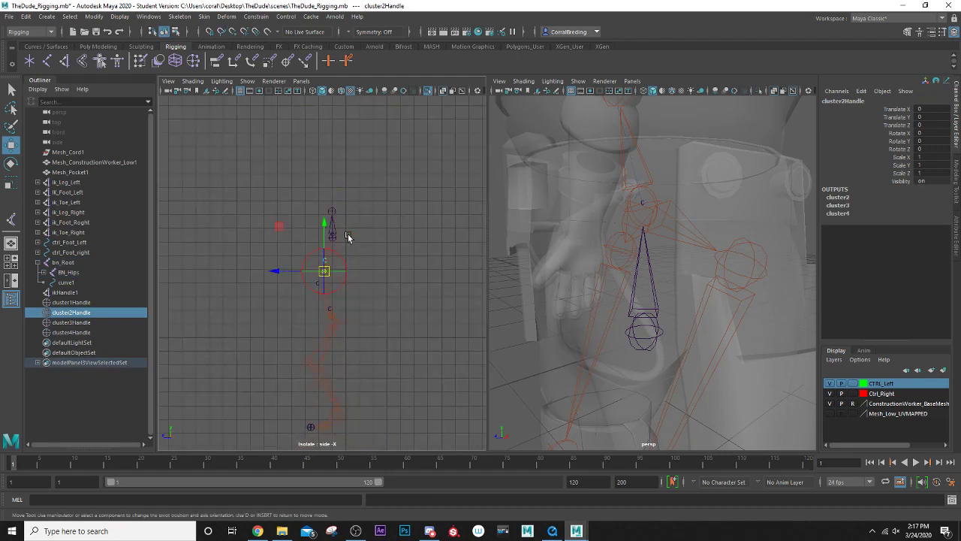
scroll(346, 237, up, 8)
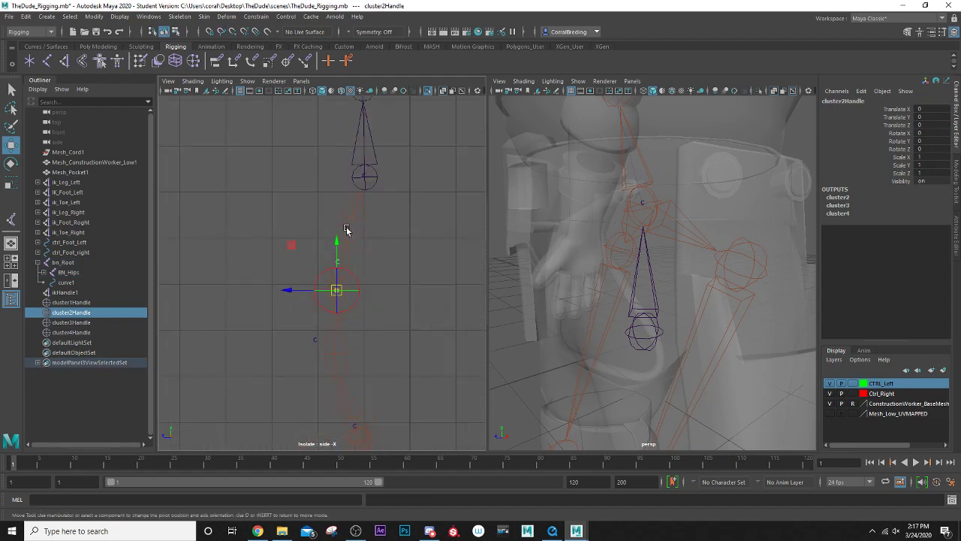
drag(298, 262, 354, 269)
key(ctrl+z)
scroll(350, 266, up, 4)
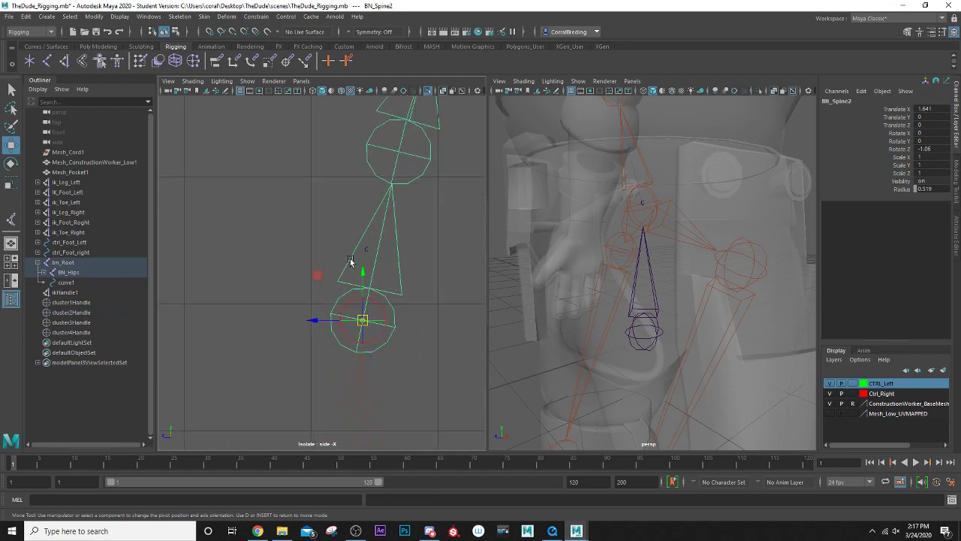
key(ctrl+z)
alt+middle_drag(383, 241, 285, 331)
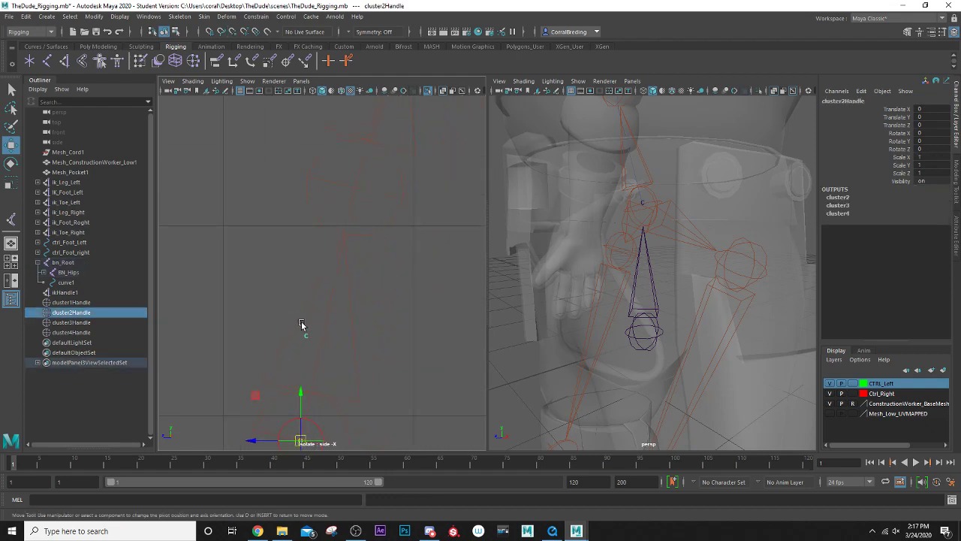
key(d)
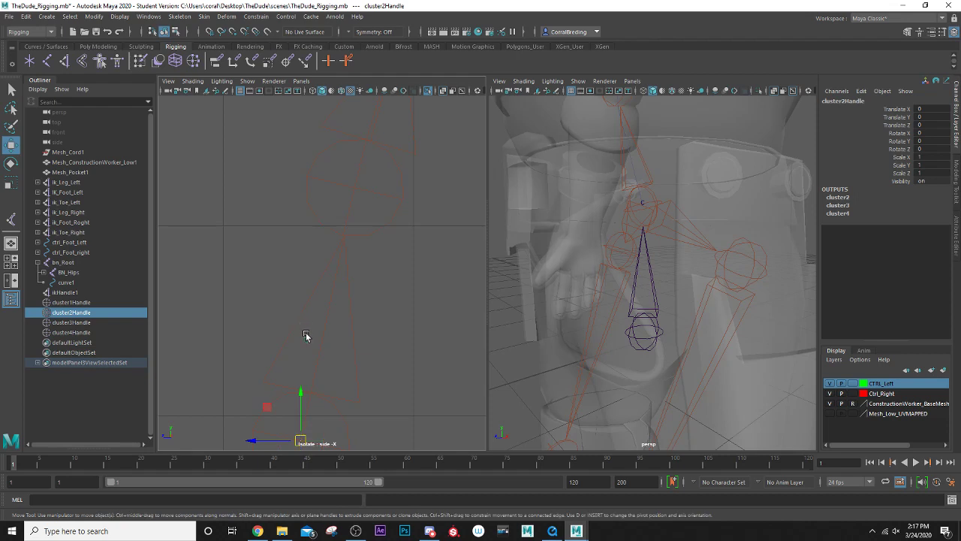
Test-move cluster2Handle to Translate Y 1.356 and Z -0.253, and snap it back onto its original spine joint position
scroll(308, 334, down, 5)
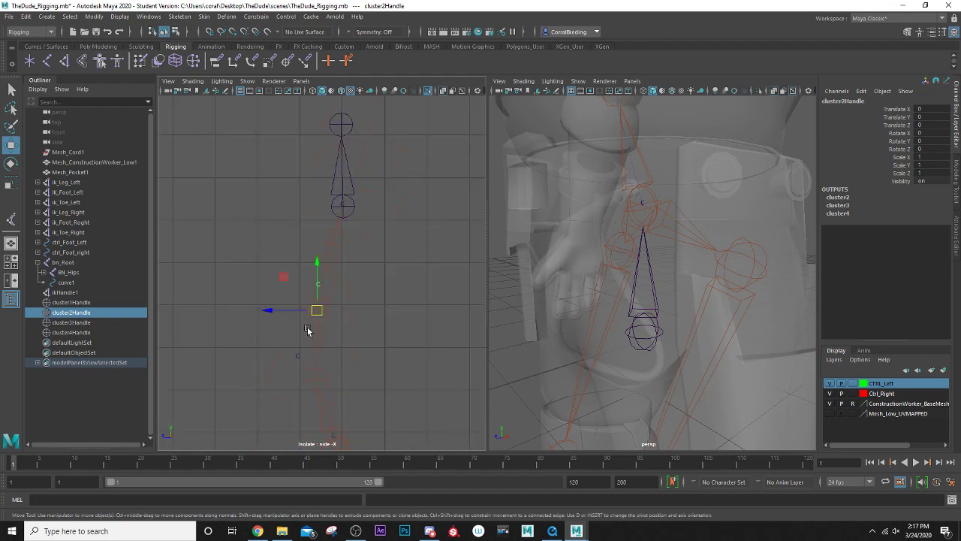
drag(314, 330, 327, 258)
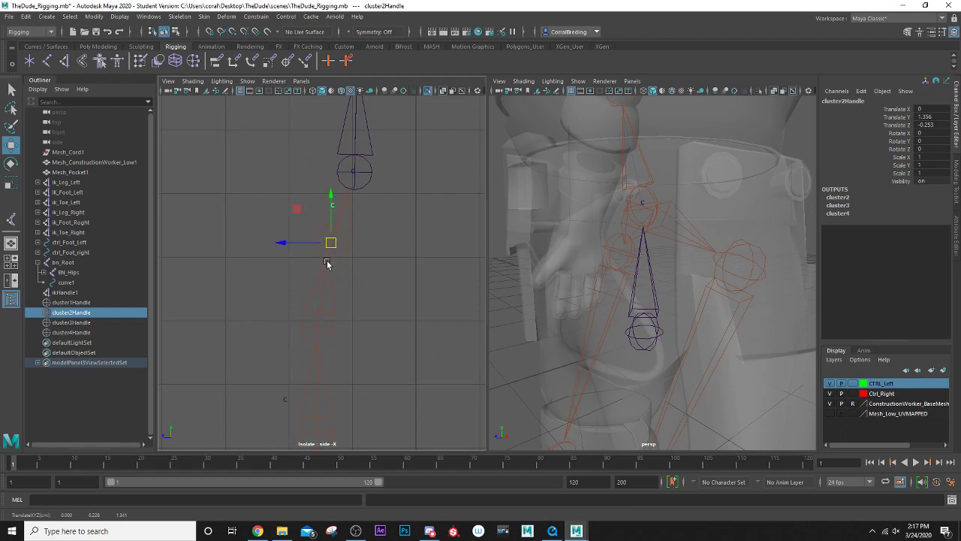
scroll(324, 276, down, 3)
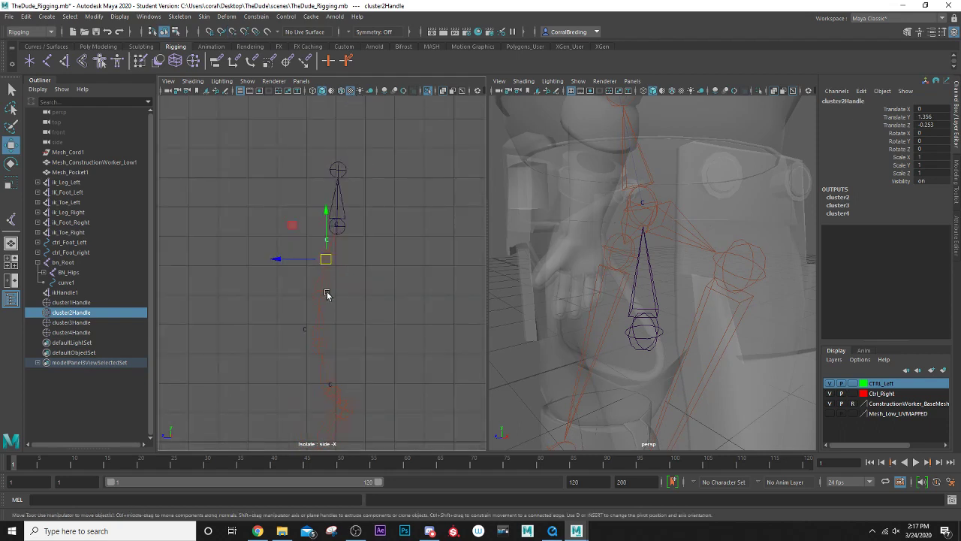
click(305, 333)
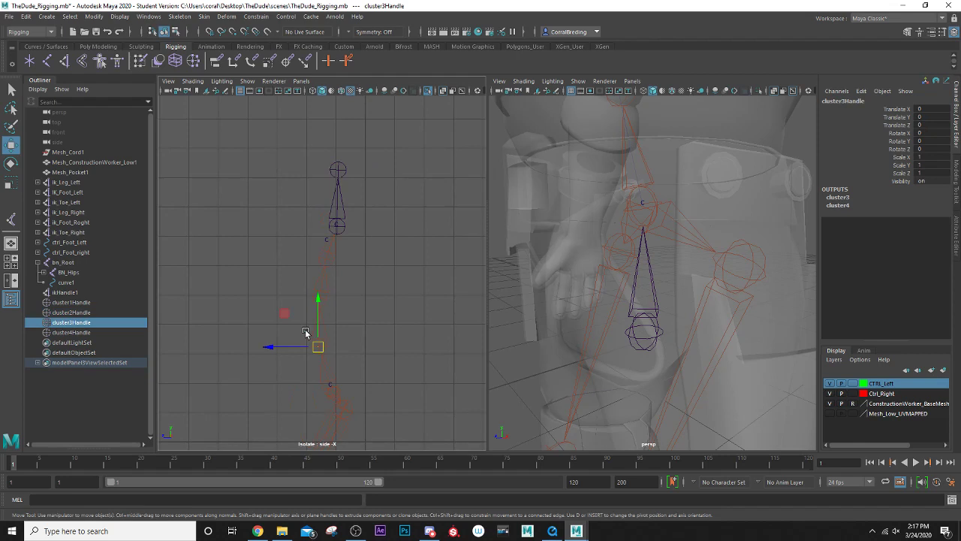
click(326, 242)
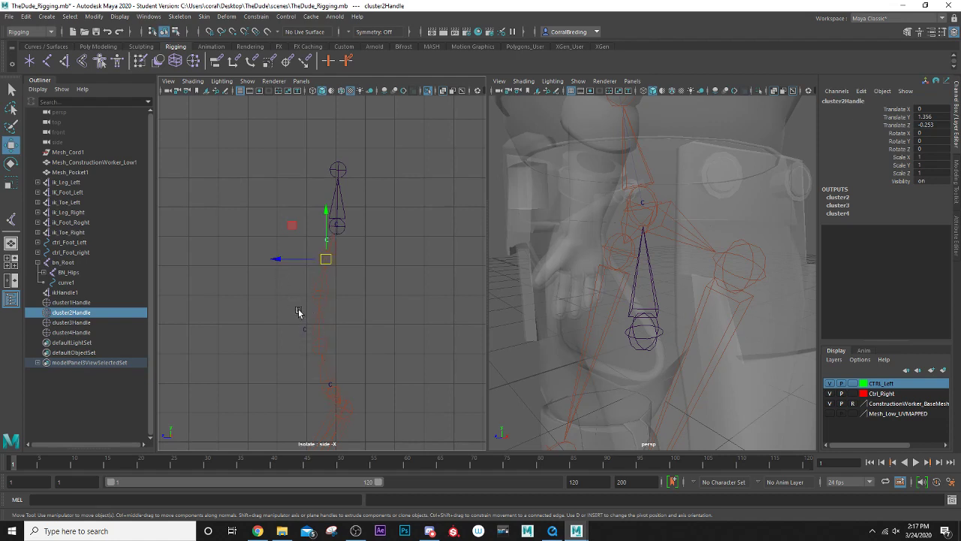
scroll(313, 297, up, 2)
key(v)
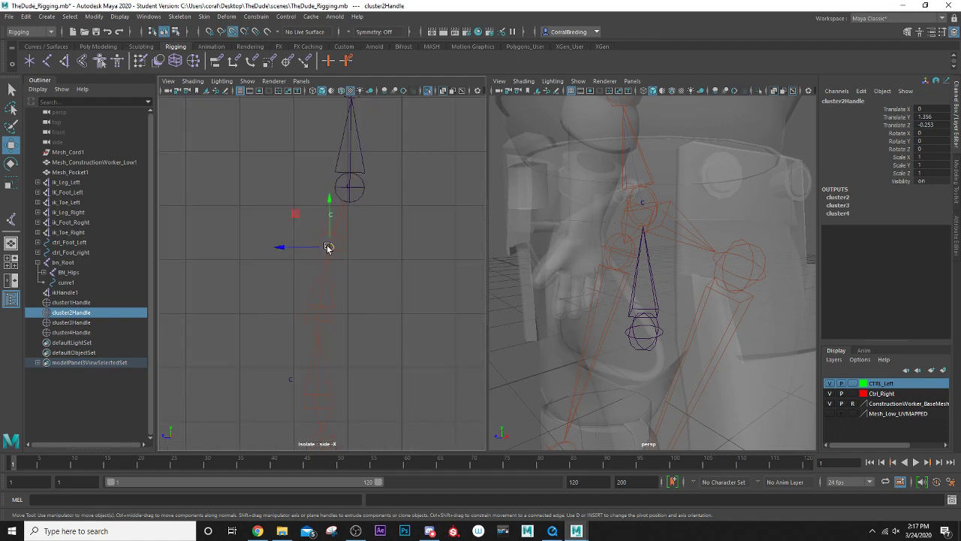
drag(328, 248, 305, 316)
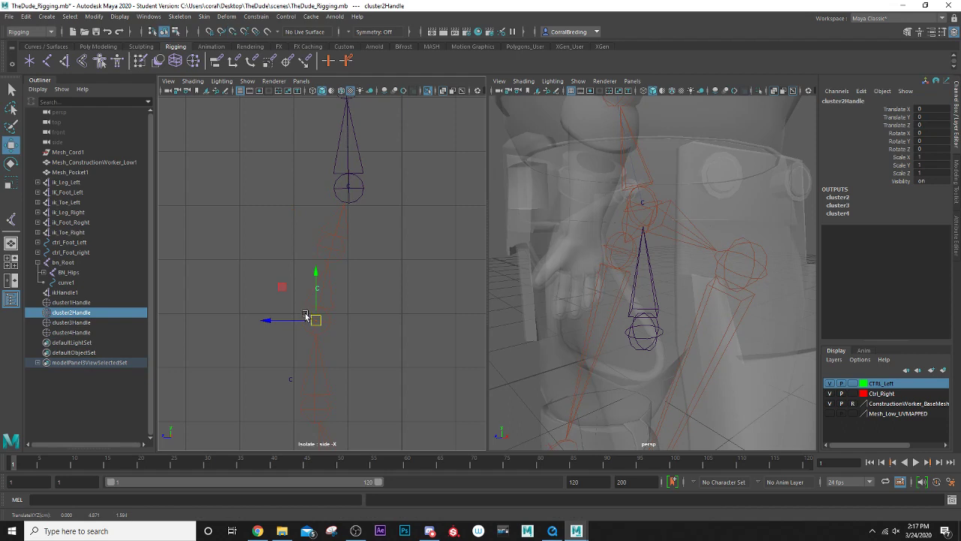
Examine cluster1Handle's alignment with the BN_Neck joint up close, and show the whole joint chain with nothing selected
click(290, 380)
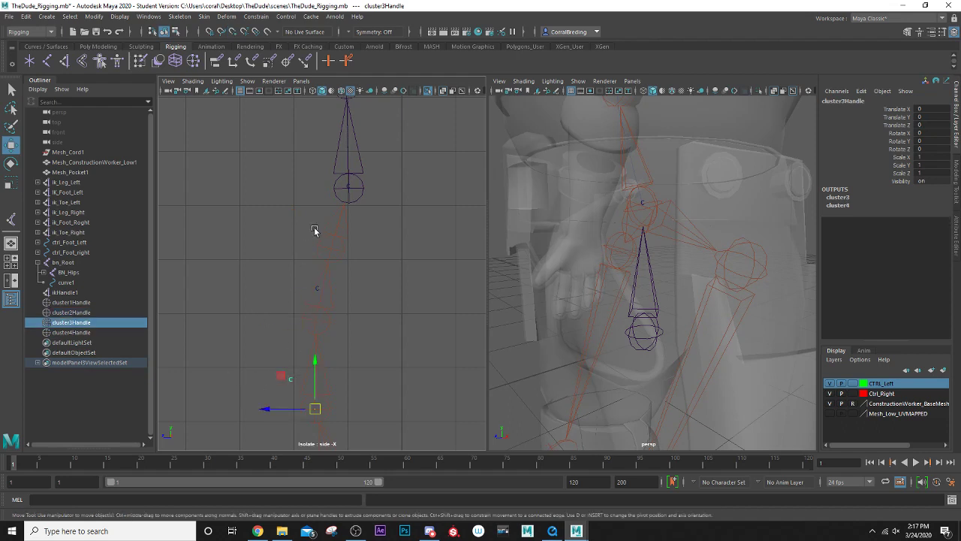
click(350, 188)
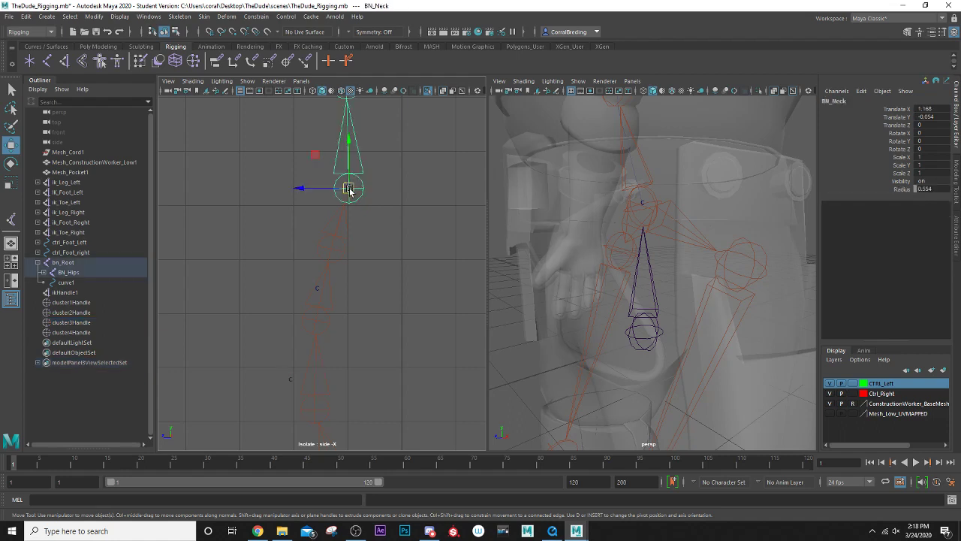
key(f)
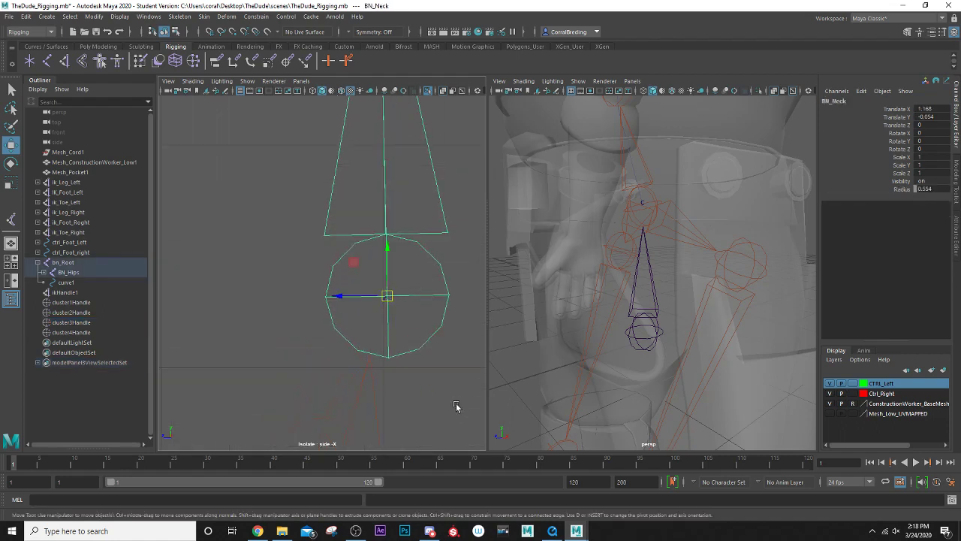
click(454, 406)
click(384, 301)
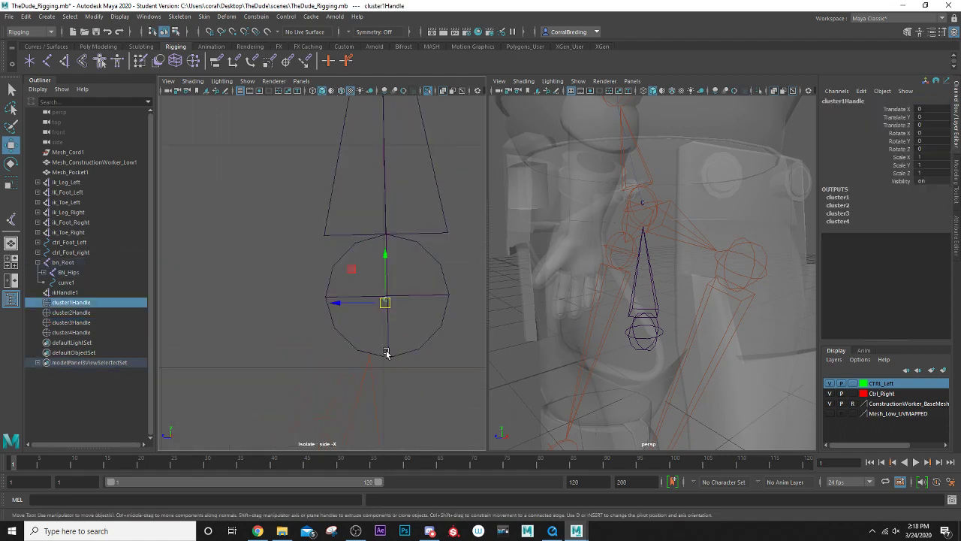
click(410, 406)
key(a)
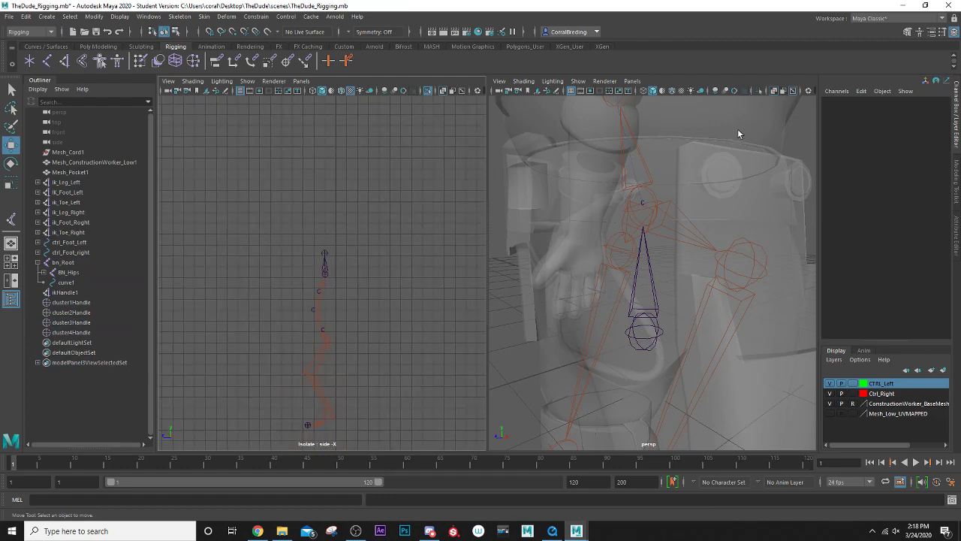
Maximize the perspective view on the character's torso and select cluster3Handle beside the spine
scroll(710, 154, down, 5)
scroll(661, 185, up, 3)
key(space)
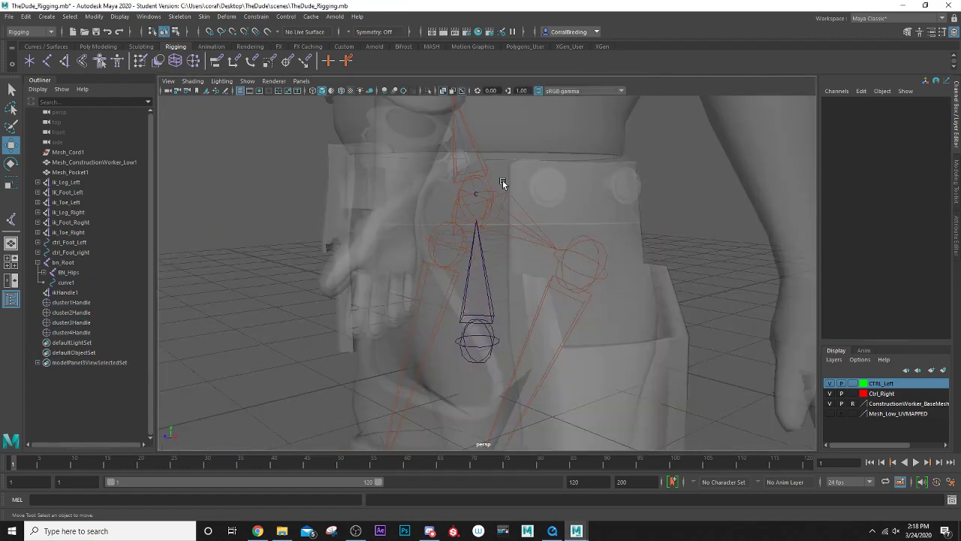
alt+drag(503, 184, 525, 291)
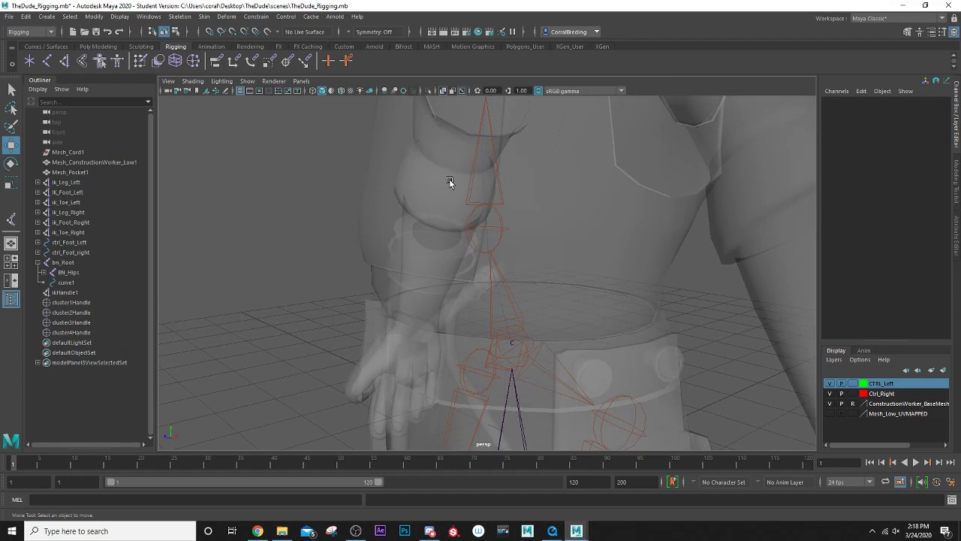
alt+drag(452, 178, 446, 173)
click(459, 208)
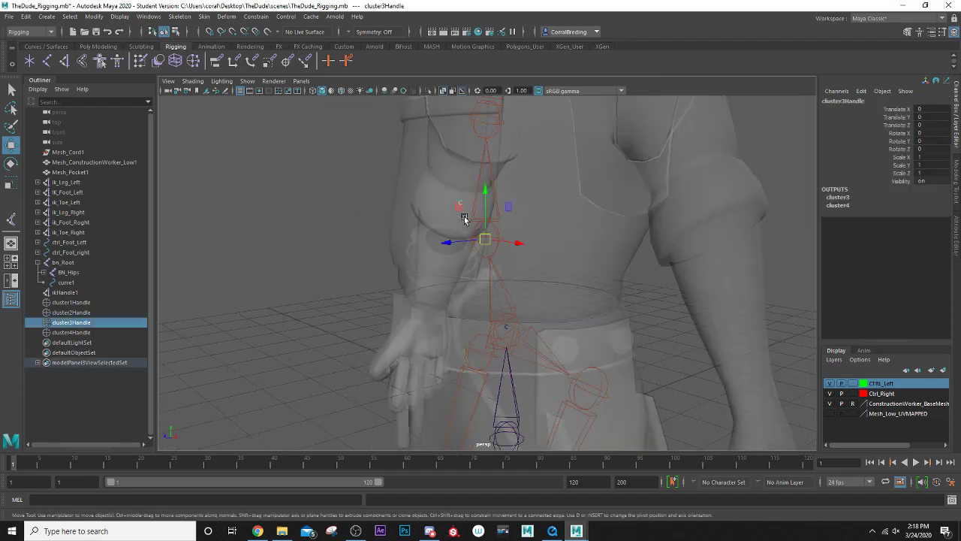
Test-move cluster3Handle, undo the move, and examine its pivot against the lower spine joint from several angles
mouse_move(449, 242)
mouse_down()
mouse_move(441, 247)
mouse_move(467, 226)
mouse_move(502, 220)
mouse_move(436, 231)
mouse_up()
key(ctrl+z)
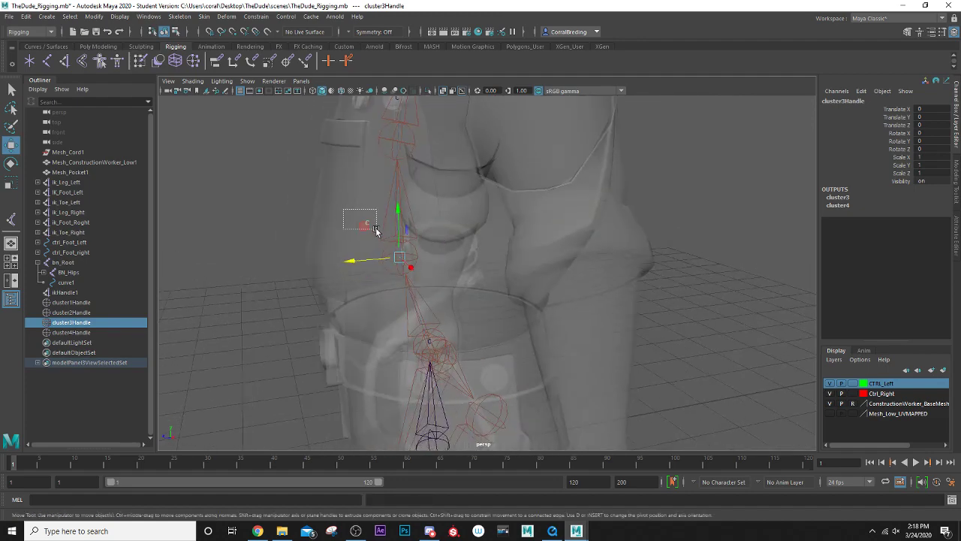
drag(377, 229, 408, 248)
scroll(373, 229, up, 3)
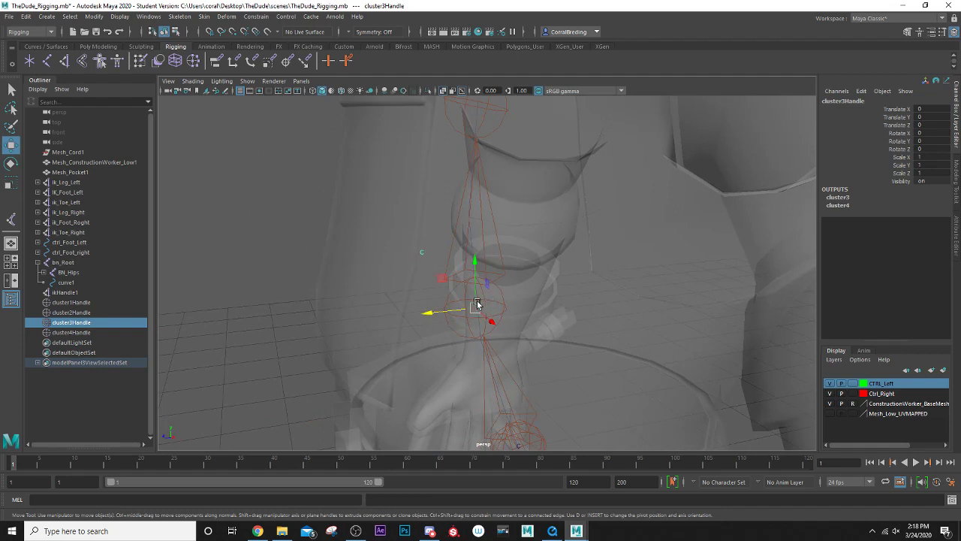
alt+drag(489, 312, 468, 292)
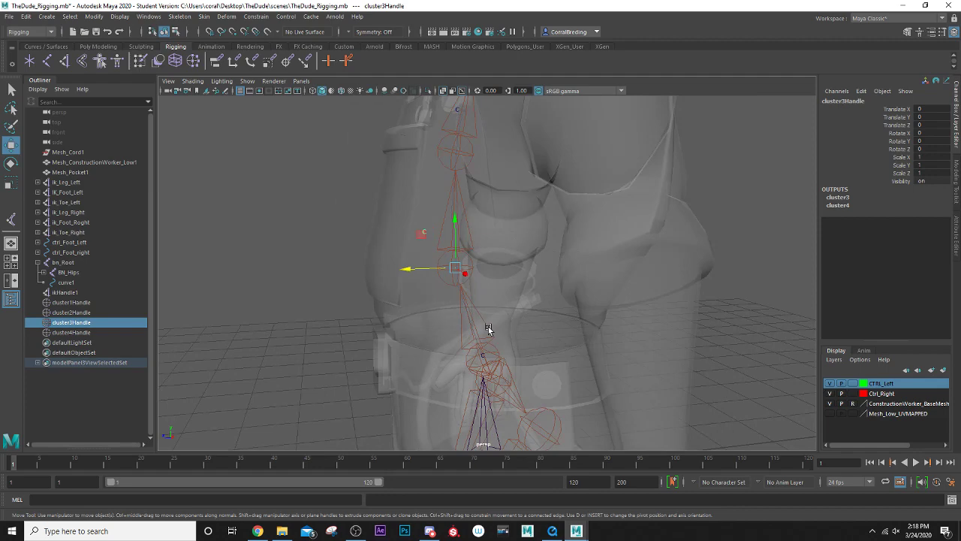
scroll(483, 321, down, 3)
alt+drag(483, 321, 517, 211)
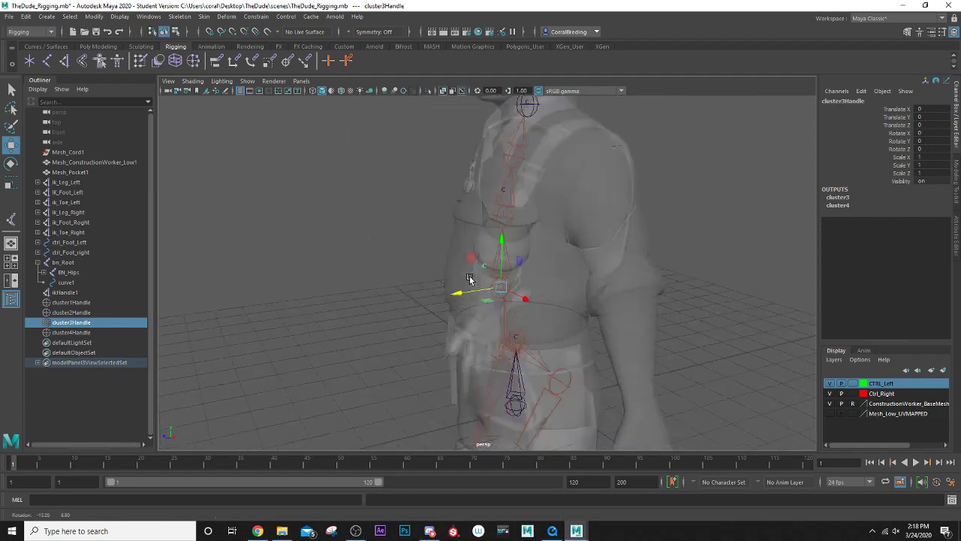
scroll(484, 278, up, 4)
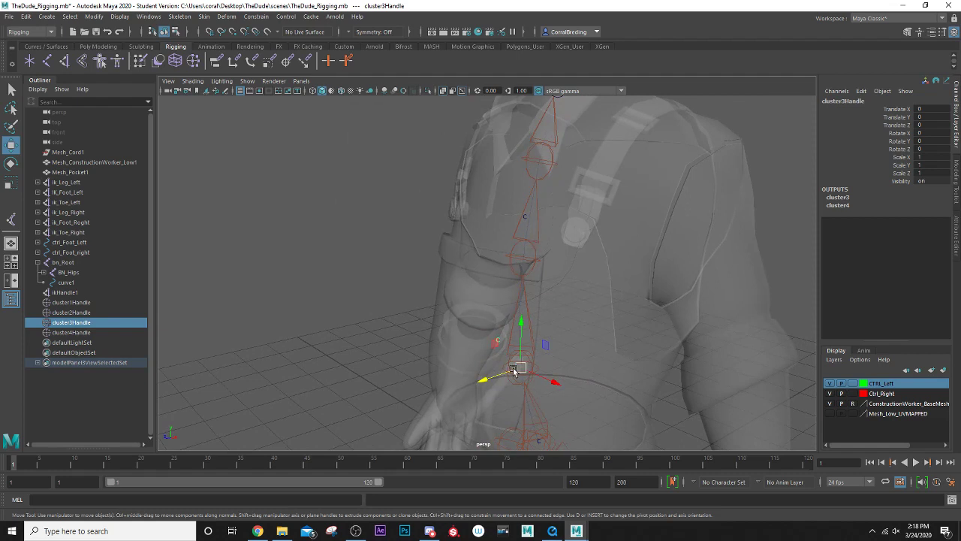
alt+middle_drag(502, 364, 497, 314)
mouse_move(402, 274)
alt+mouse_down()
mouse_move(381, 227)
mouse_move(393, 268)
mouse_move(396, 259)
alt+mouse_up()
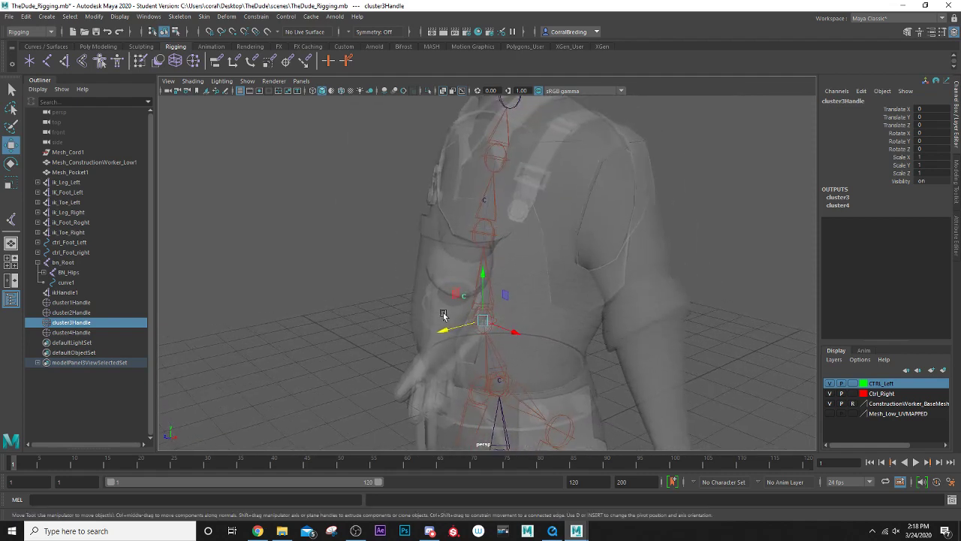
alt+drag(443, 316, 450, 266)
alt+middle_drag(436, 184, 395, 341)
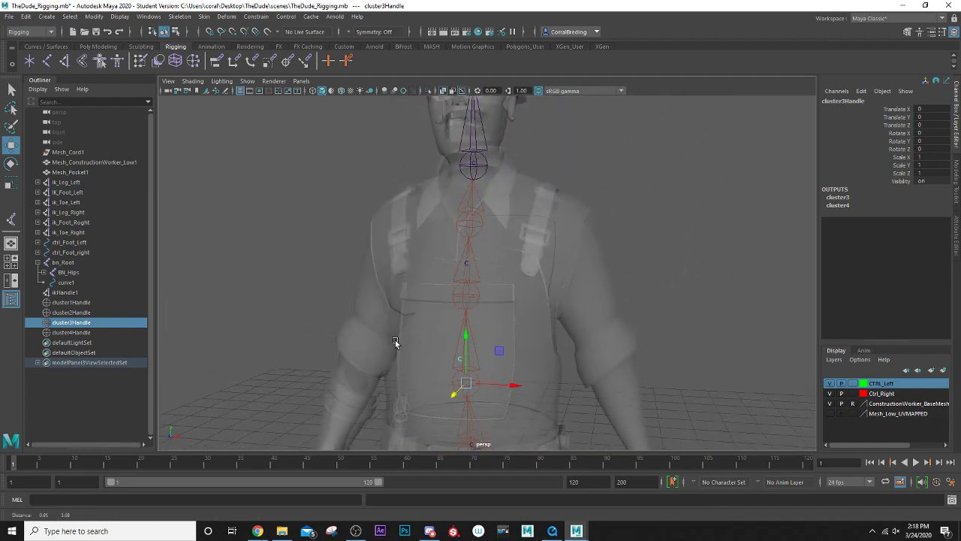
alt+drag(395, 343, 448, 368)
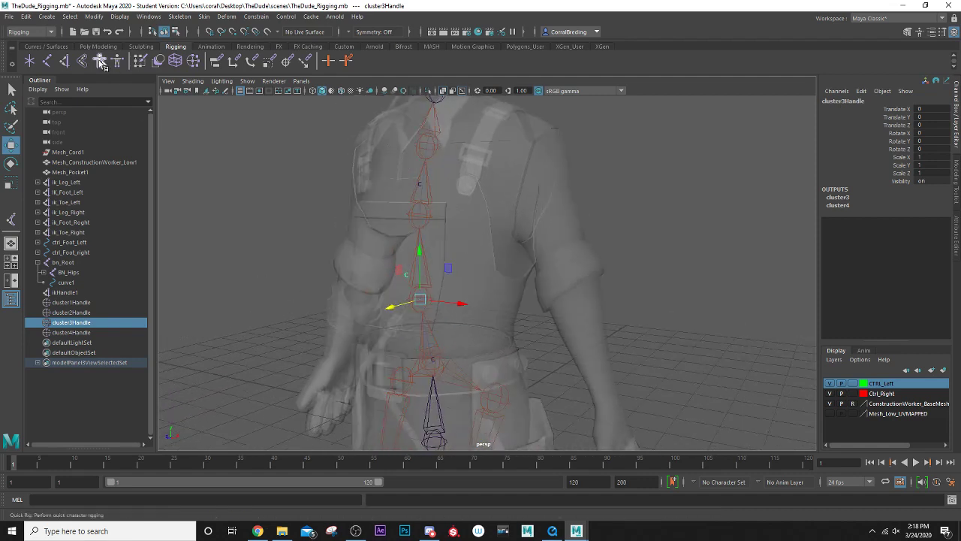
Create a NURBS circle and move it to the character's waist at about Translate Y 1.95 and Z 1.234
click(46, 17)
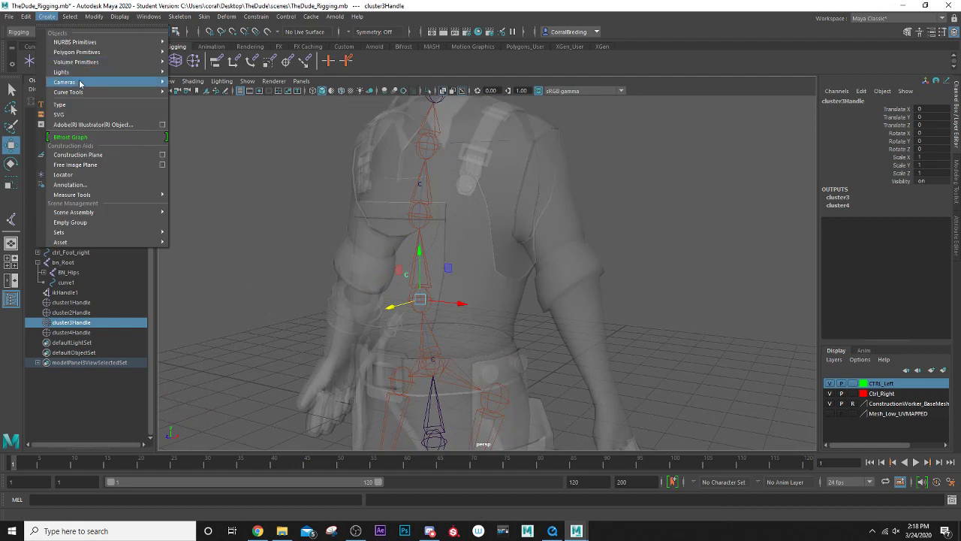
mouse_move(79, 83)
mouse_move(93, 44)
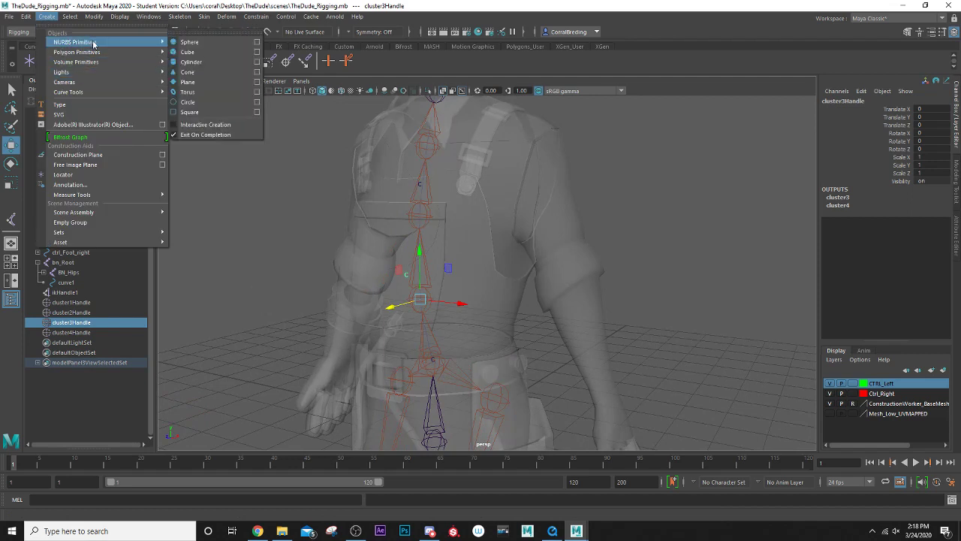
click(238, 101)
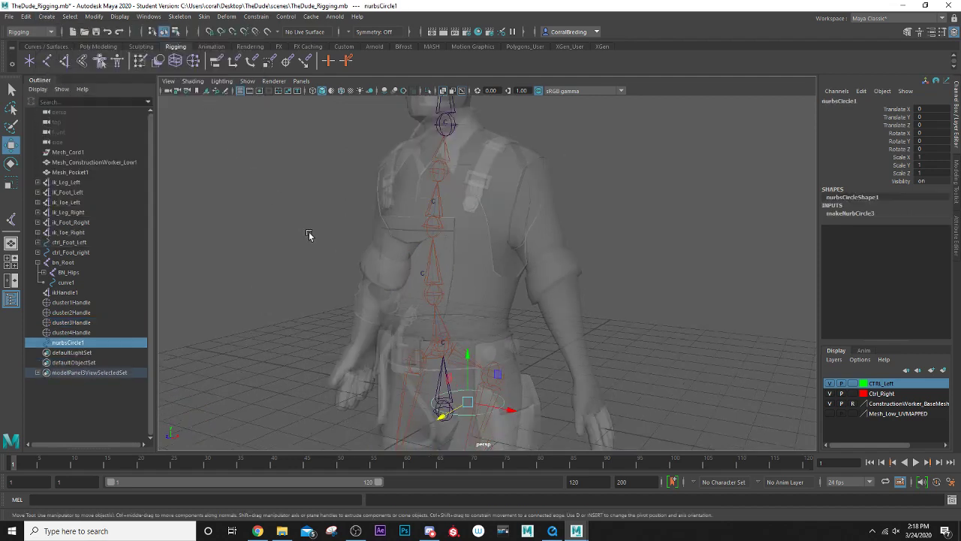
drag(442, 392, 420, 403)
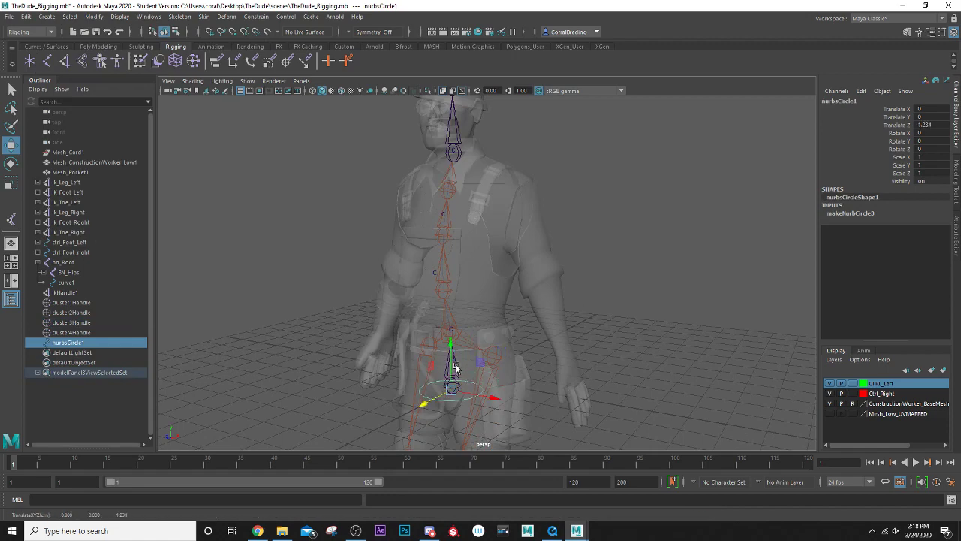
drag(450, 359, 444, 301)
Snap the NURBS circle onto the hip joint at the base of the spine and scale it uniformly to 2.634
scroll(443, 304, up, 3)
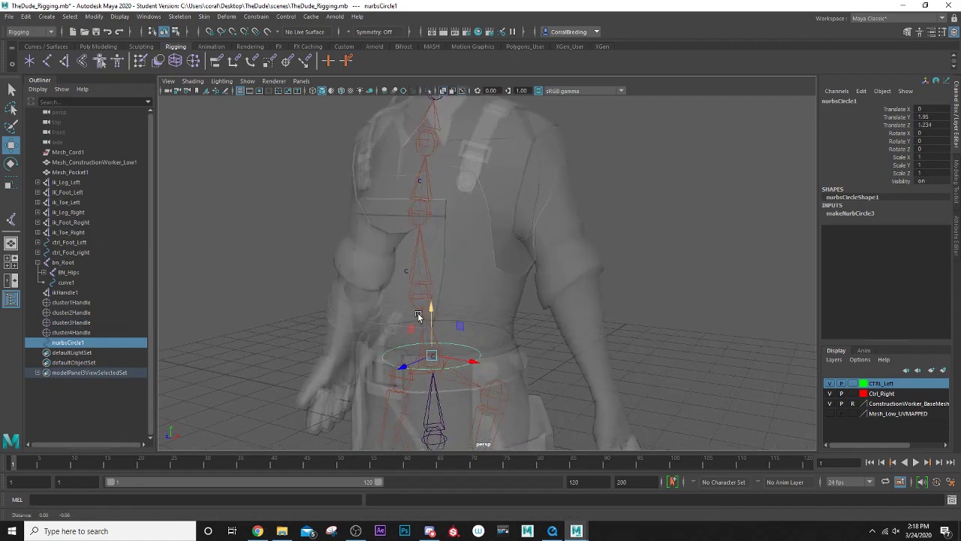
alt+middle_drag(418, 317, 425, 251)
alt+drag(425, 251, 410, 279)
scroll(409, 279, up, 4)
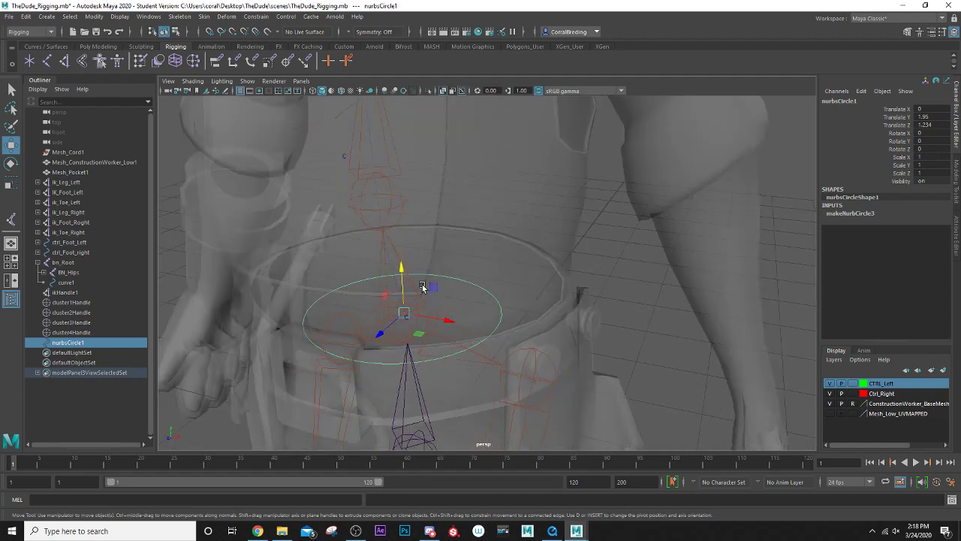
key(w)
drag(419, 320, 400, 320)
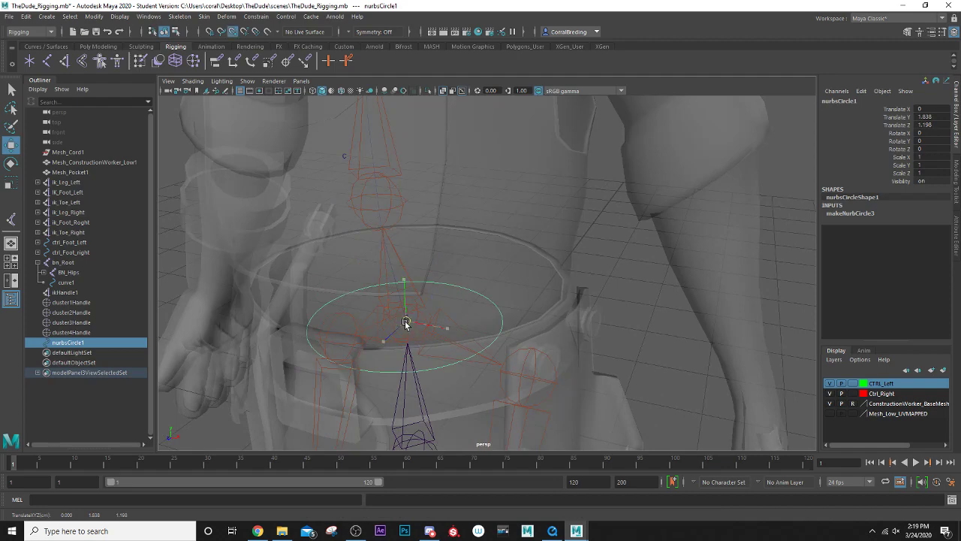
drag(404, 318, 443, 309)
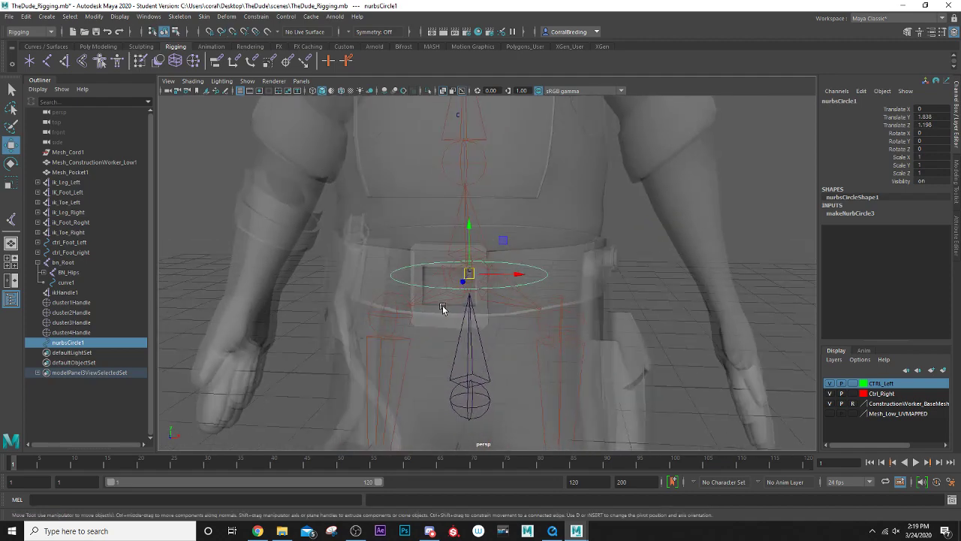
key(r)
drag(469, 274, 474, 354)
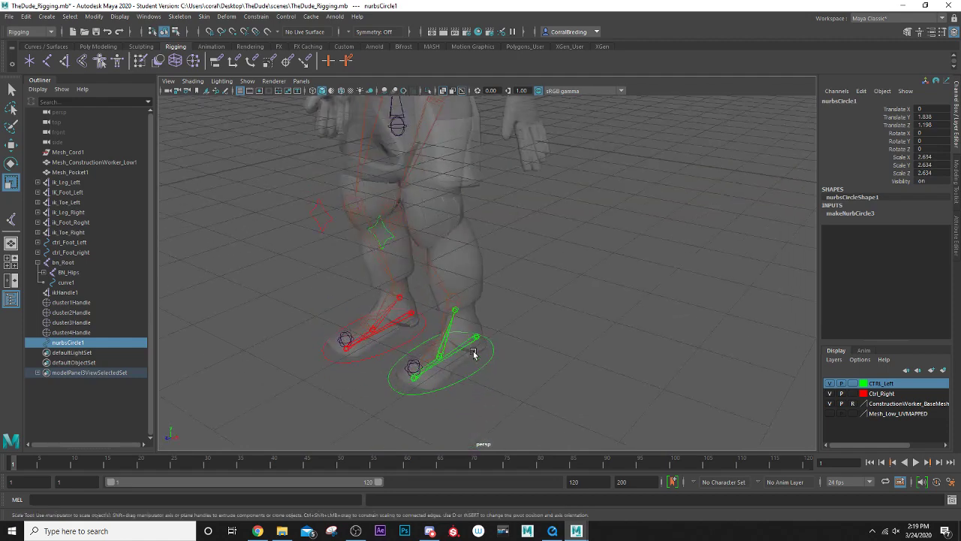
Set the Foot Roll of the left foot control to 0
click(479, 369)
click(920, 181)
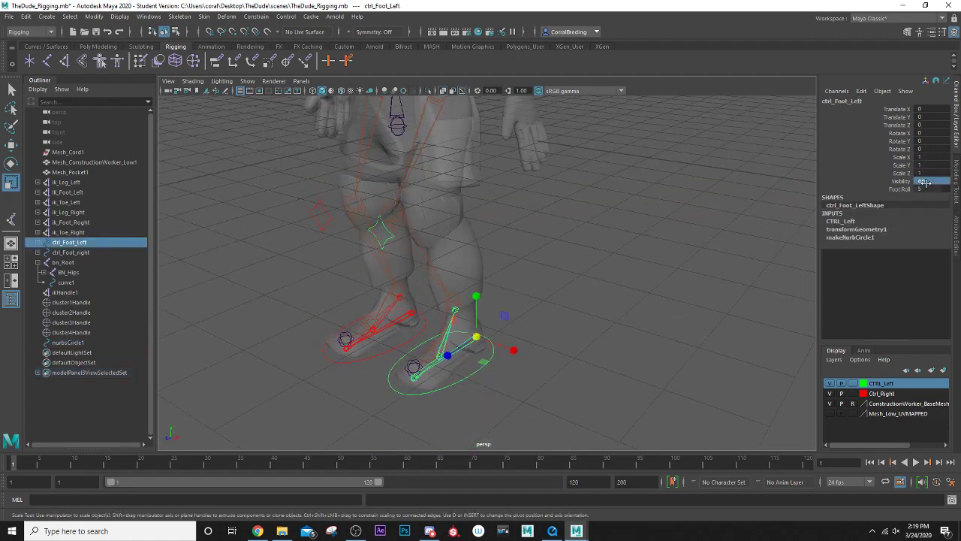
click(924, 189)
text(0)
key(Return)
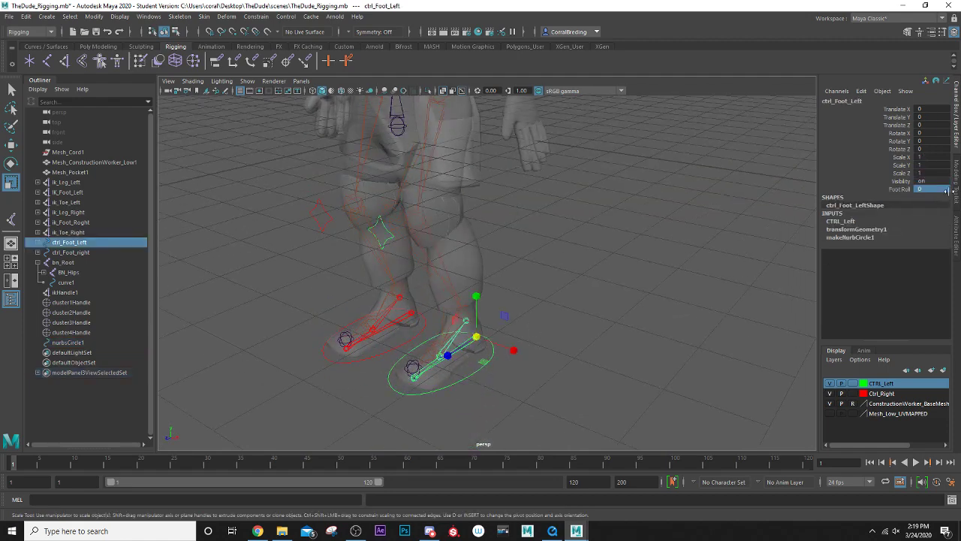
Select every other control vertex of the waist circle and scale the four points inward to form a four-cornered curve
alt+drag(559, 157, 517, 267)
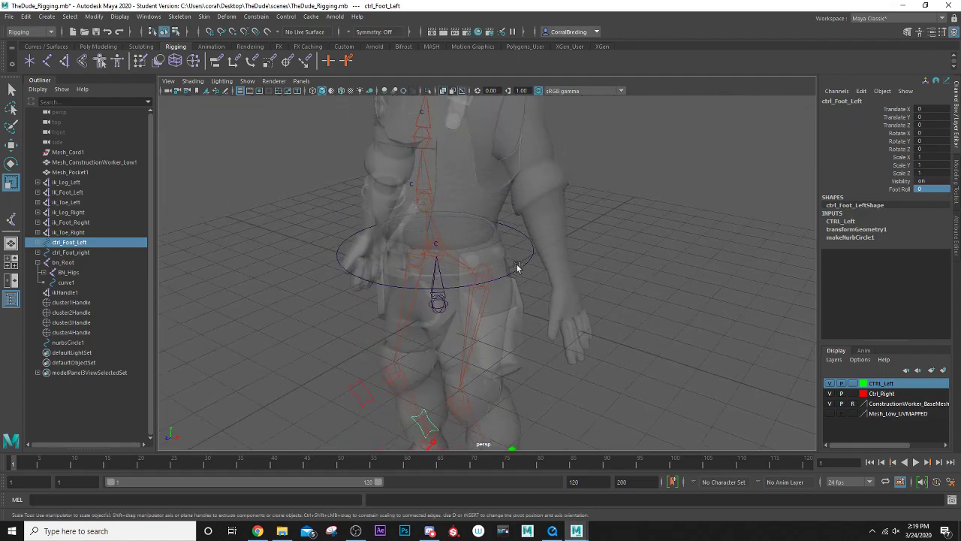
click(520, 267)
alt+drag(423, 255, 447, 253)
mouse_move(541, 317)
alt+mouse_down()
mouse_move(491, 305)
mouse_move(509, 275)
mouse_move(470, 300)
mouse_move(496, 280)
mouse_move(548, 278)
mouse_move(563, 296)
mouse_move(518, 275)
mouse_move(534, 281)
mouse_move(557, 316)
alt+mouse_up()
alt+drag(549, 281, 567, 286)
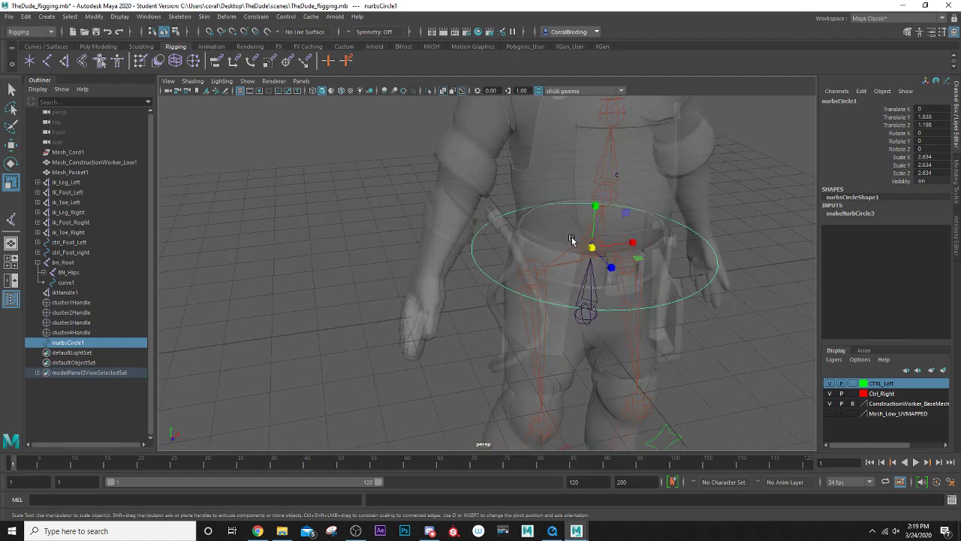
alt+drag(571, 239, 451, 249)
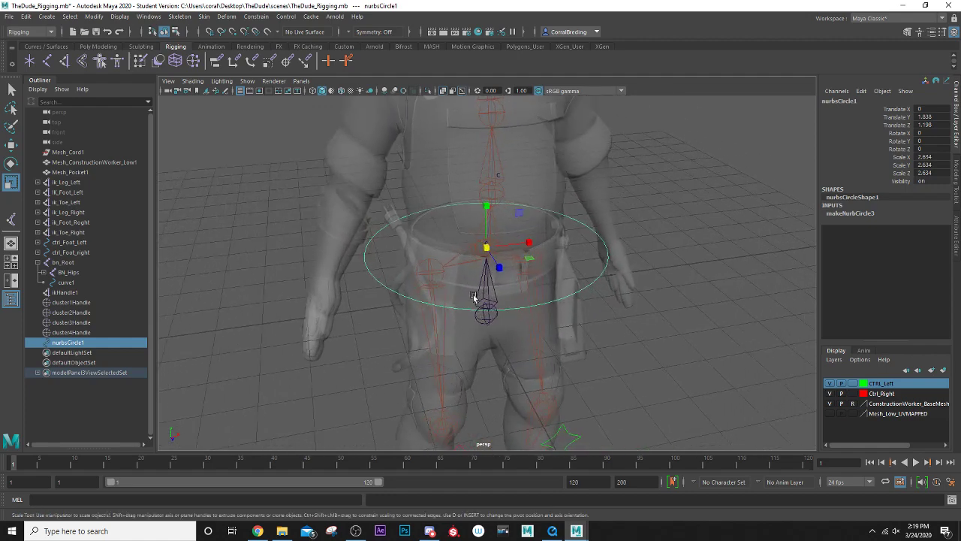
right_drag(666, 261, 650, 262)
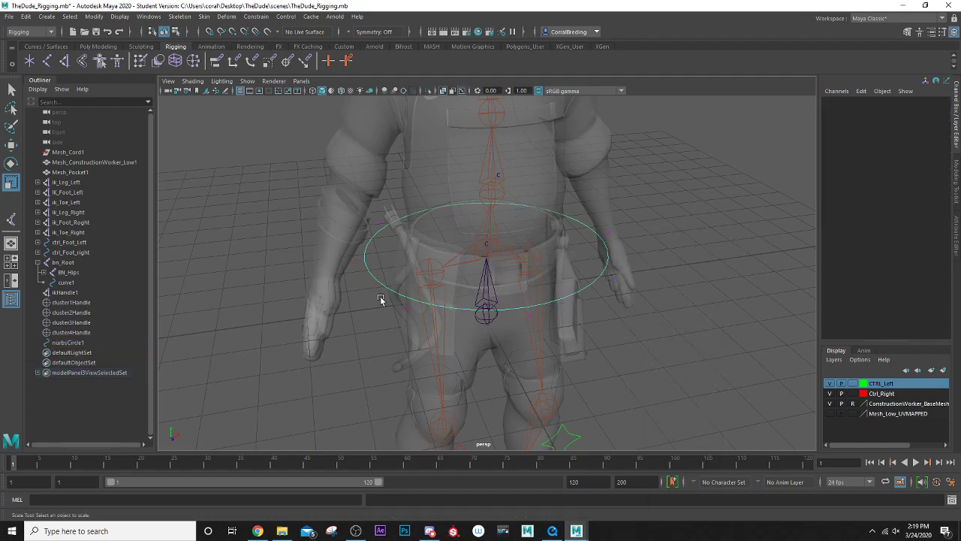
click(406, 307)
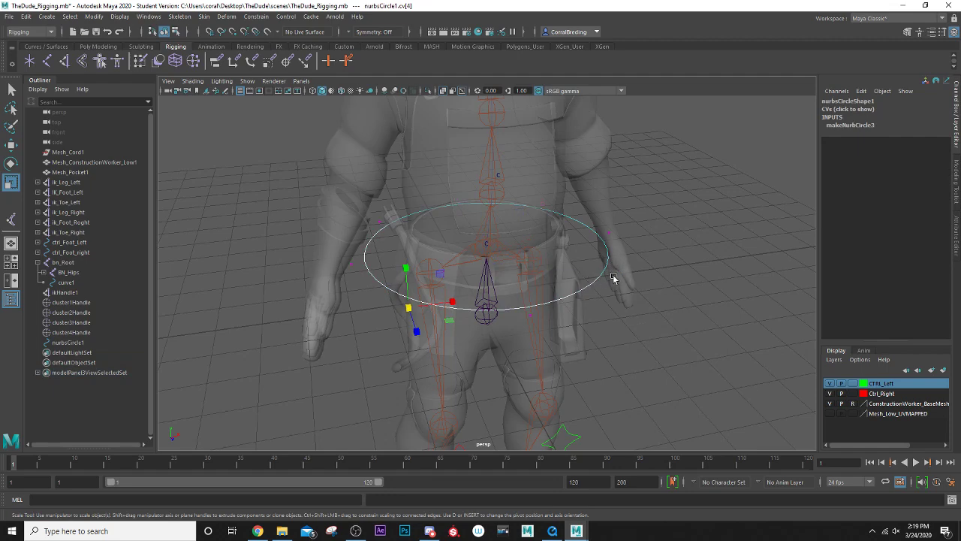
shift+click(613, 277)
shift+drag(536, 198, 557, 222)
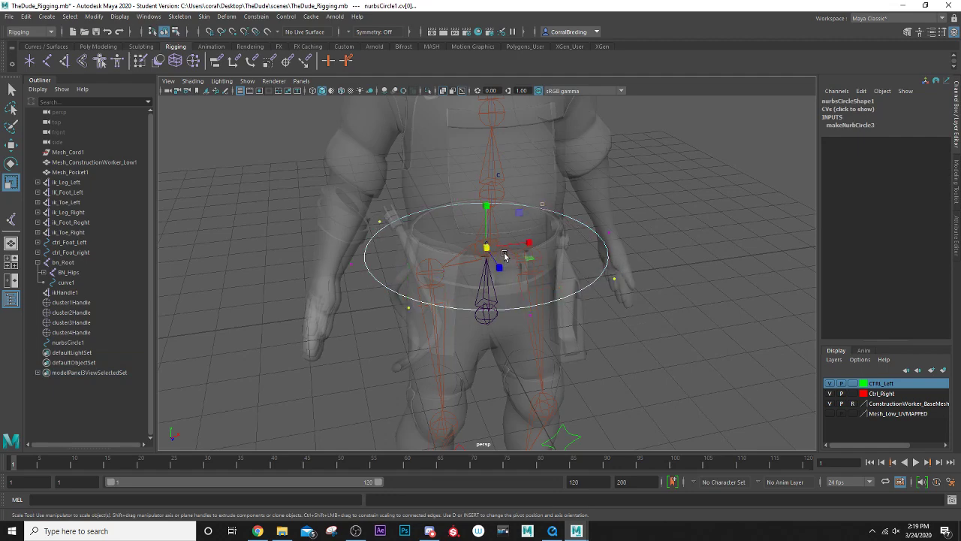
drag(488, 253, 416, 254)
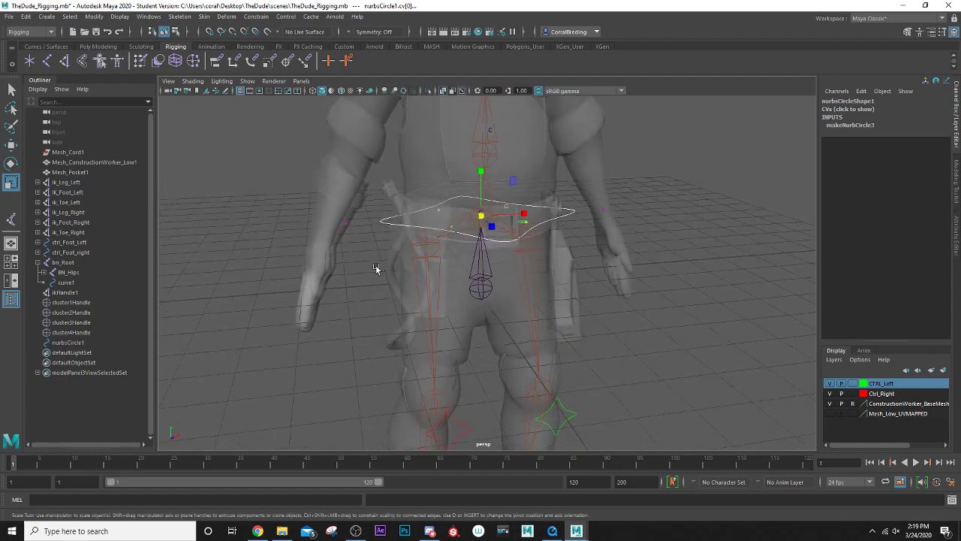
Scale the whole waist curve uniformly to 3.093 and put it in a new display layer named CTRL_Center
right_drag(358, 253, 382, 240)
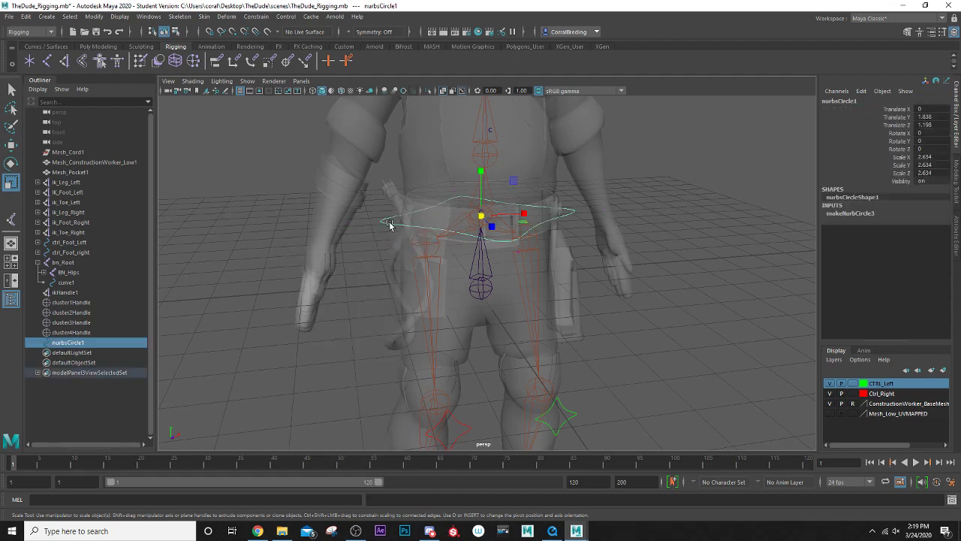
drag(481, 216, 526, 219)
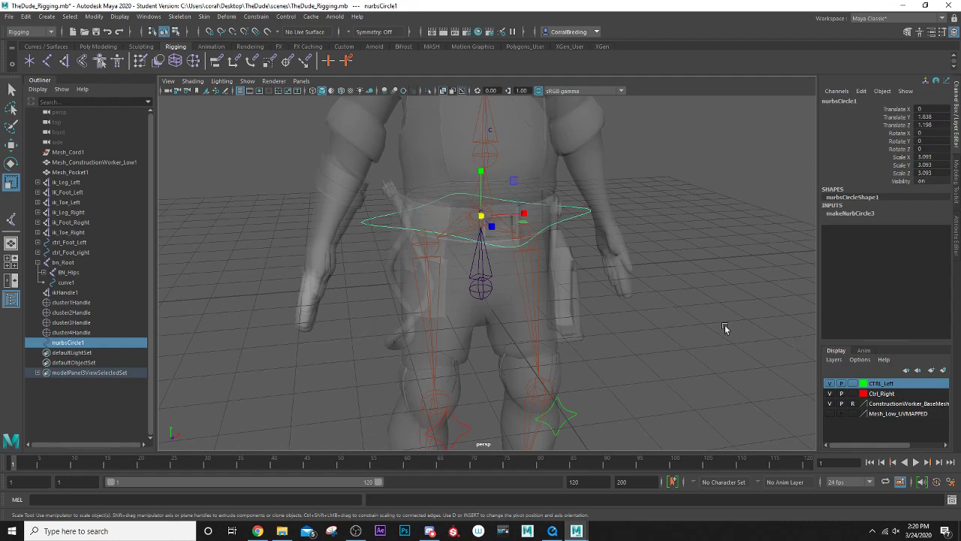
click(944, 373)
double_click(873, 383)
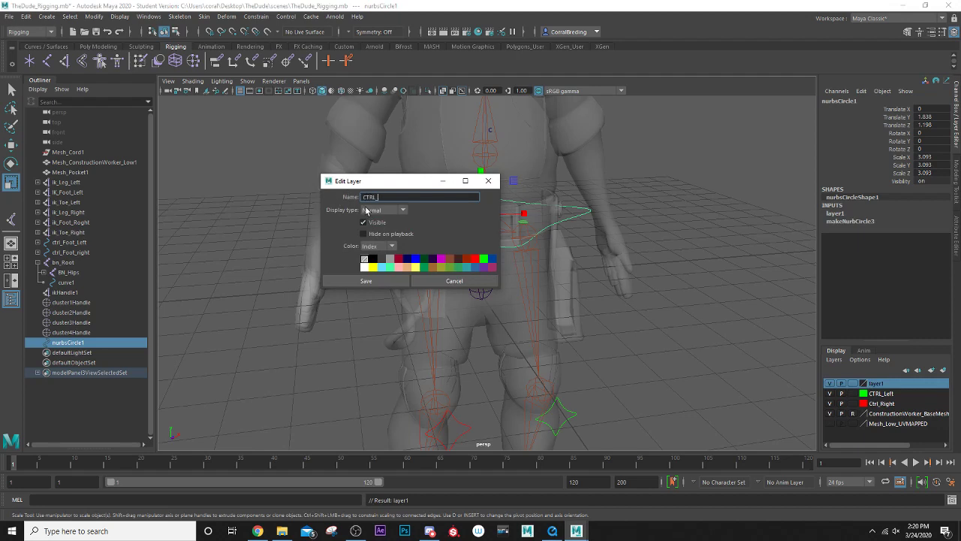
text(CTRL_Center)
key(Return)
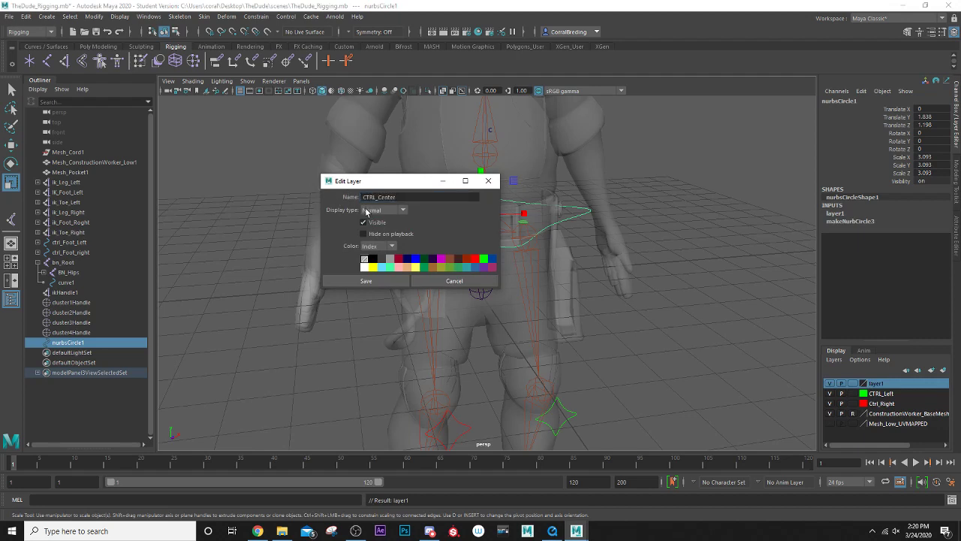
click(373, 281)
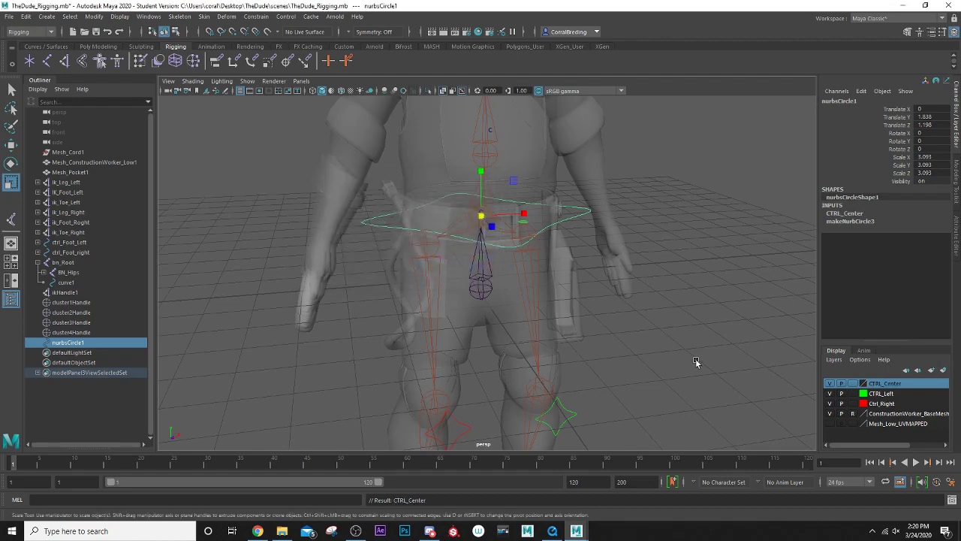
Freeze the waist curve's transformations and select the left knee control
alt+drag(478, 223, 508, 236)
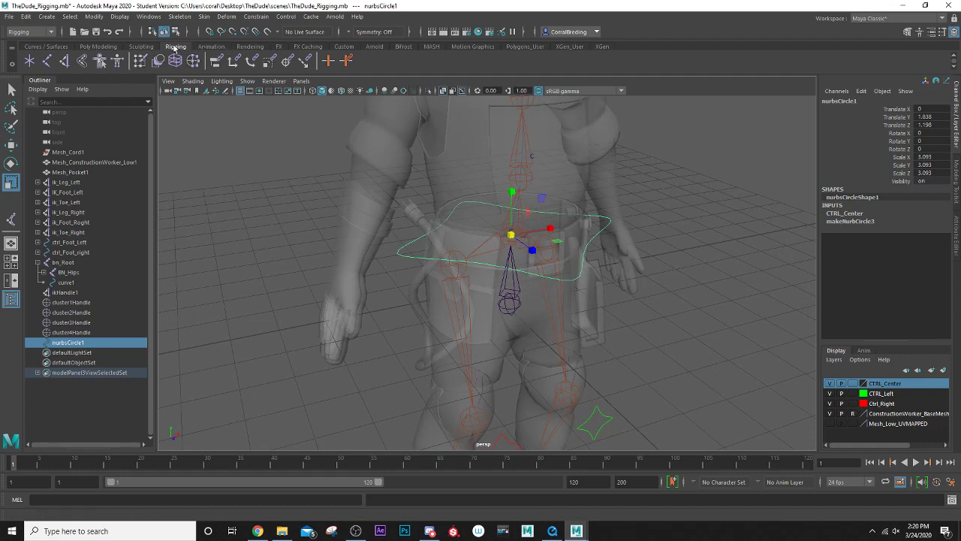
click(116, 46)
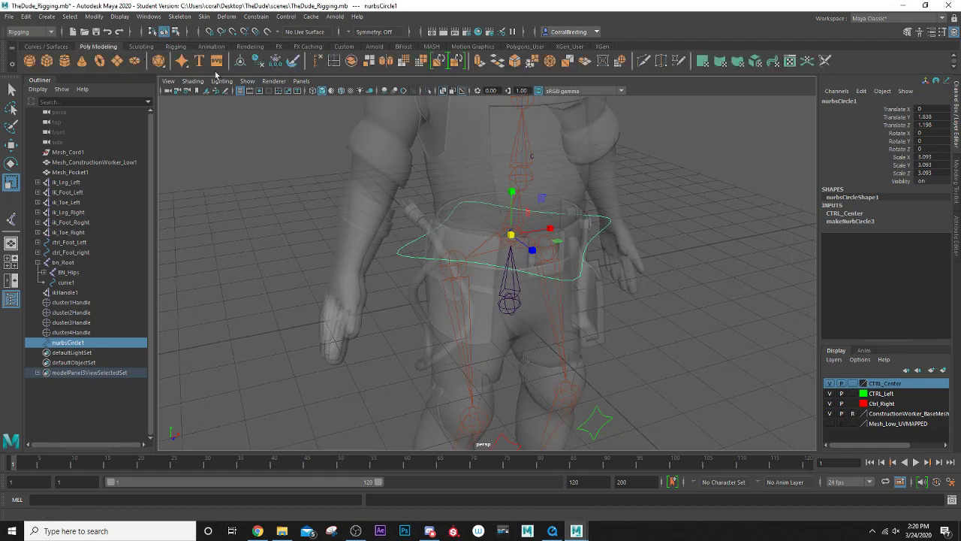
click(275, 60)
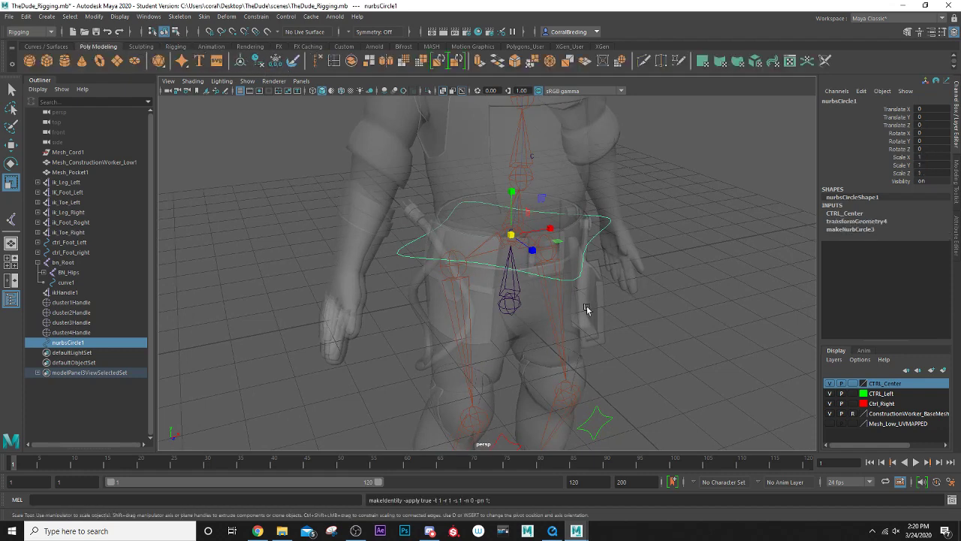
click(602, 414)
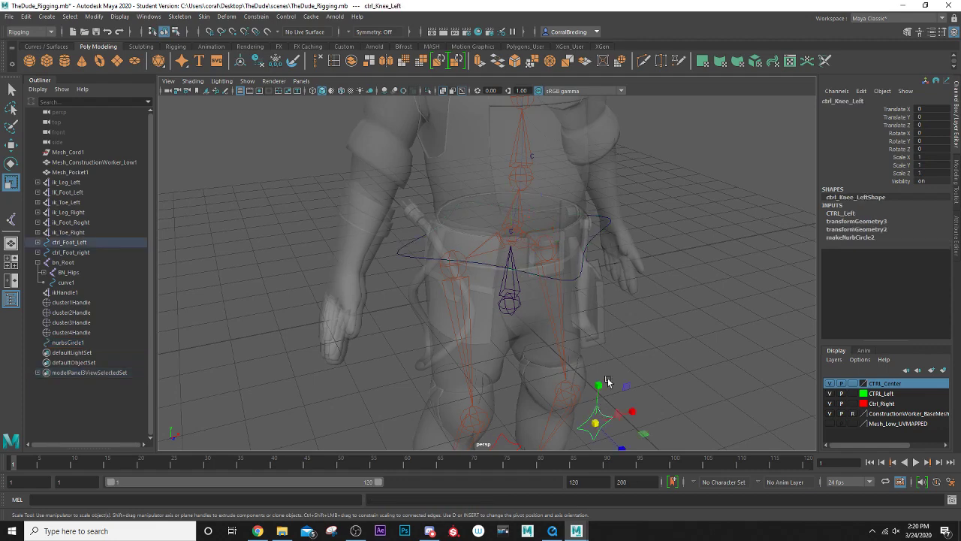
Set the color of the CTRL_Center display layer to yellow
click(597, 232)
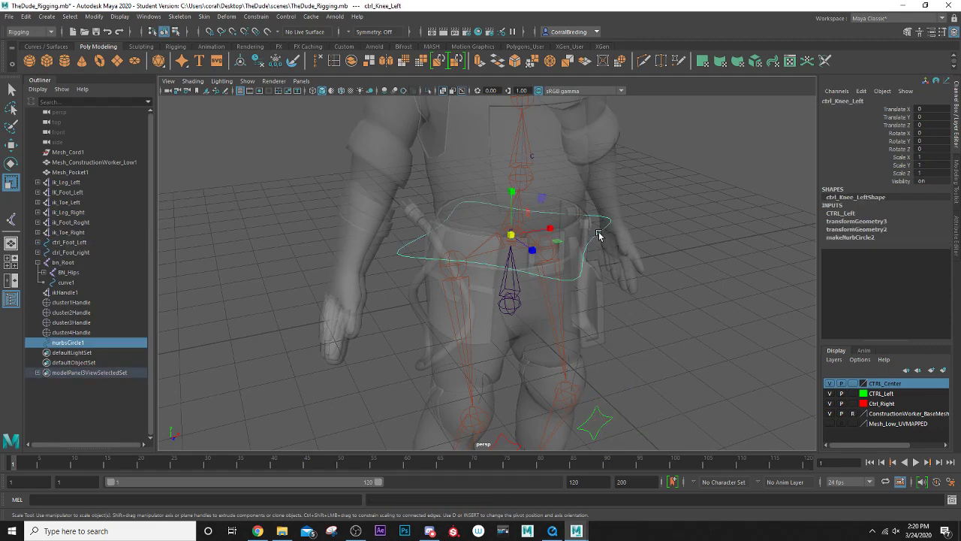
double_click(876, 385)
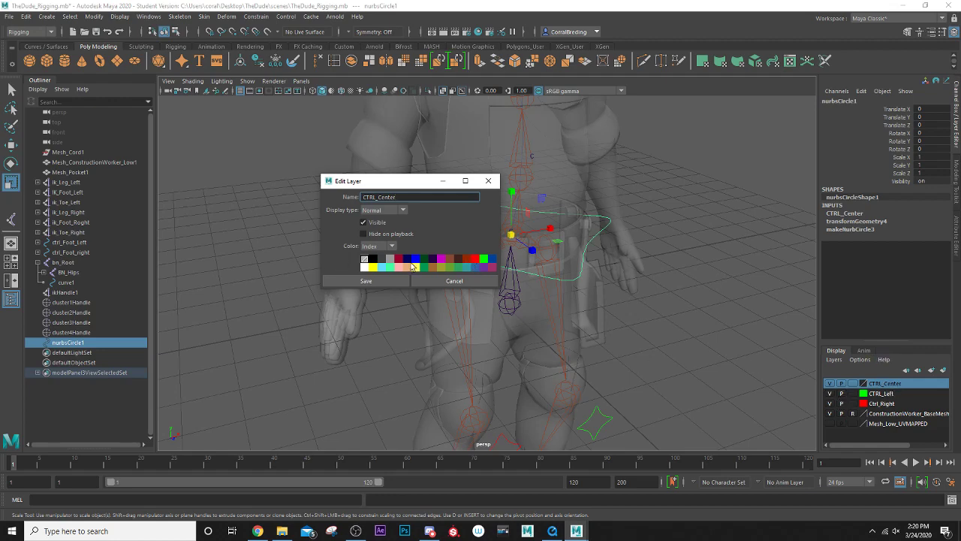
click(374, 267)
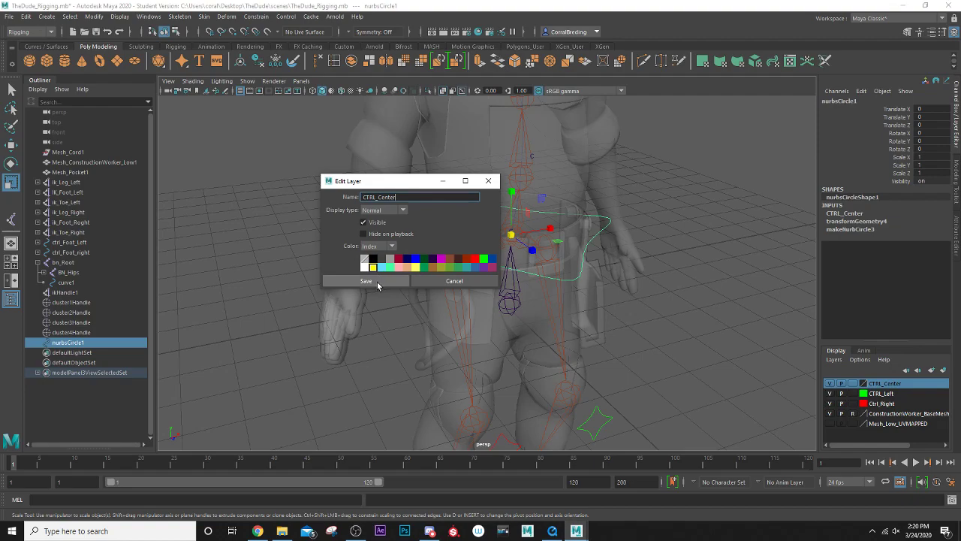
click(366, 280)
click(645, 343)
Point-constrain the hip cluster handle cluster4Handle to the waist curve
alt+drag(646, 343, 525, 348)
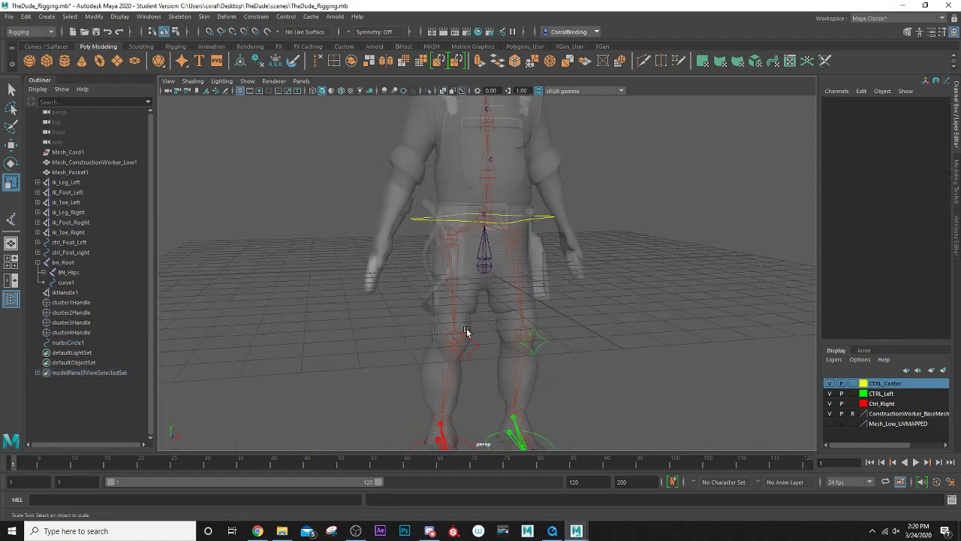
alt+middle_drag(469, 290, 470, 322)
scroll(470, 321, up, 4)
alt+drag(444, 287, 447, 294)
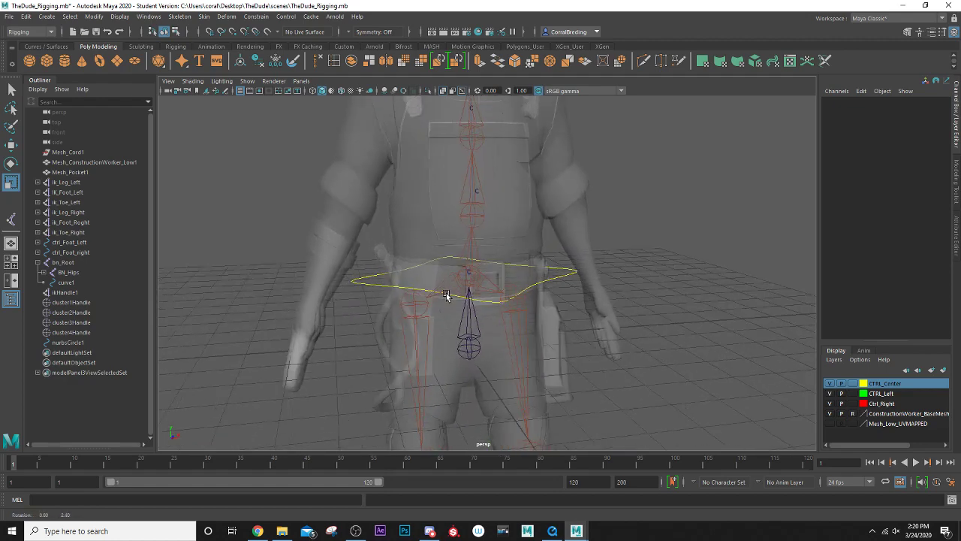
scroll(450, 295, up, 4)
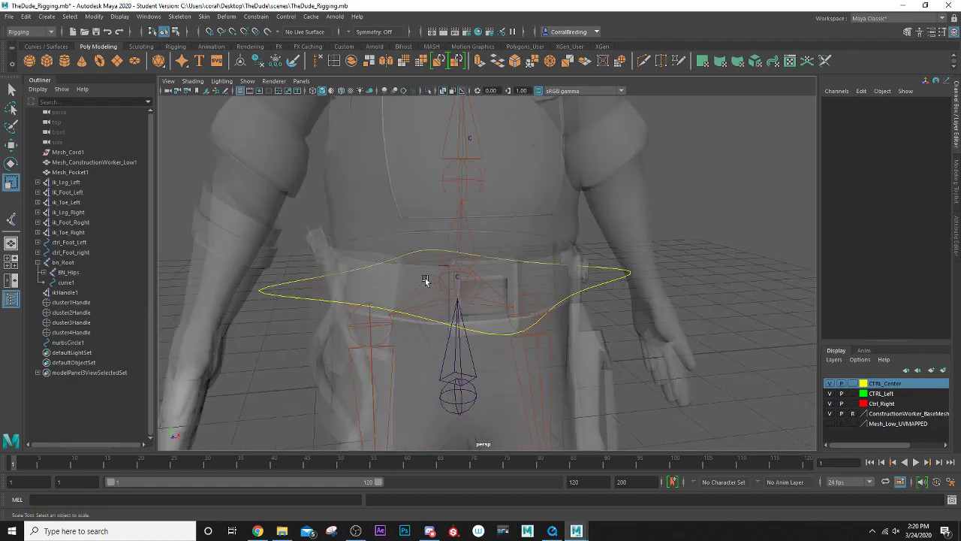
click(613, 270)
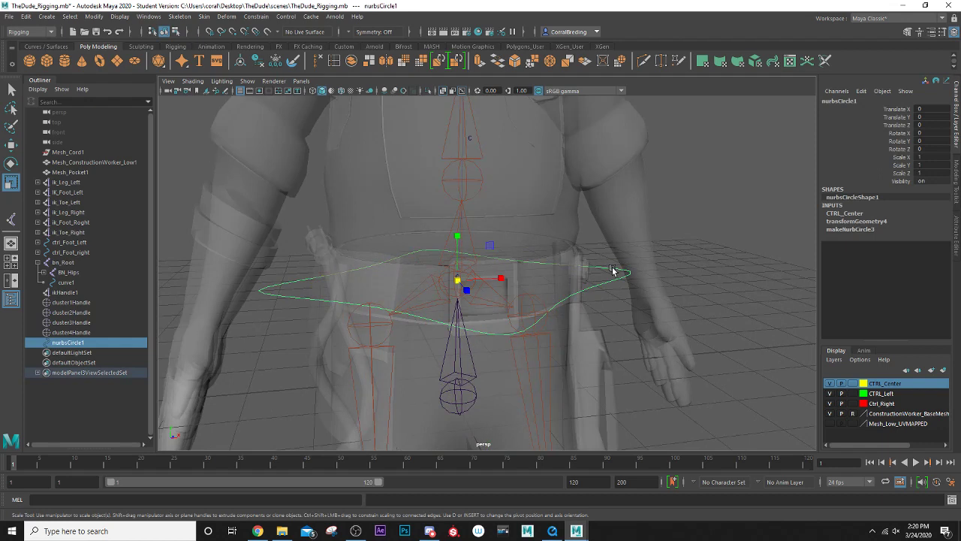
click(90, 334)
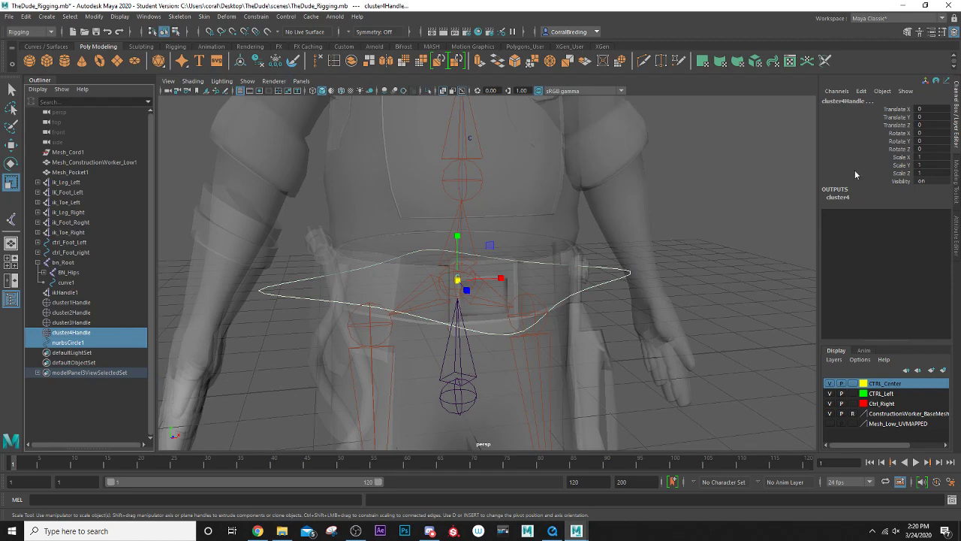
click(248, 16)
click(265, 52)
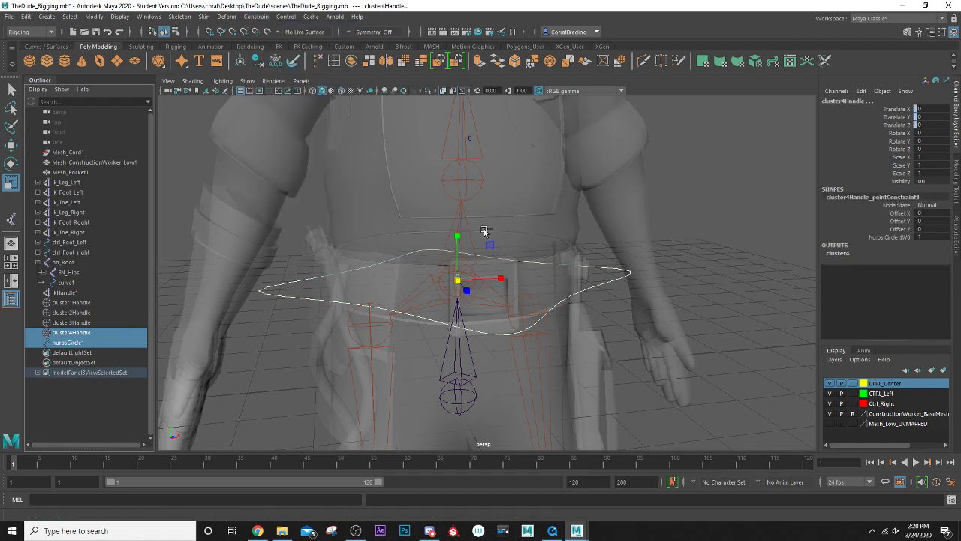
Test the constraint by moving the waist curve around, and undo the moves
click(599, 290)
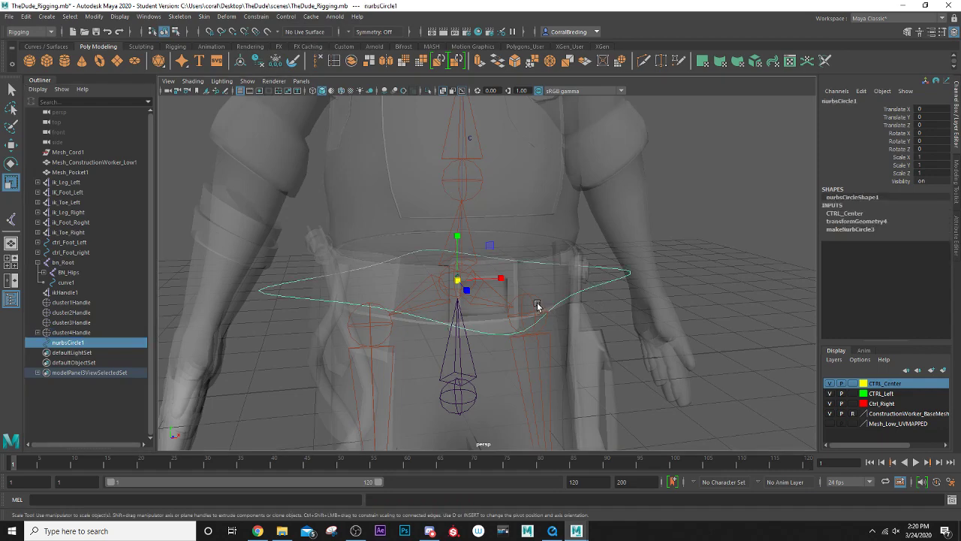
key(w)
alt+drag(424, 319, 451, 325)
drag(551, 303, 442, 269)
key(ctrl+z)
key(ctrl+z)
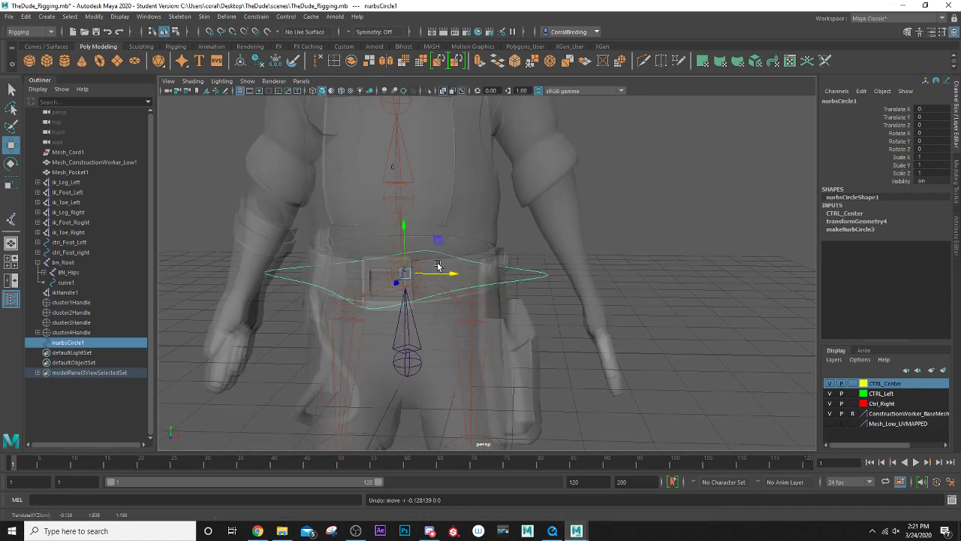
Rename the waist curve Ctrl_HipSway and its constrained cluster handle clusterHipSway
double_click(75, 343)
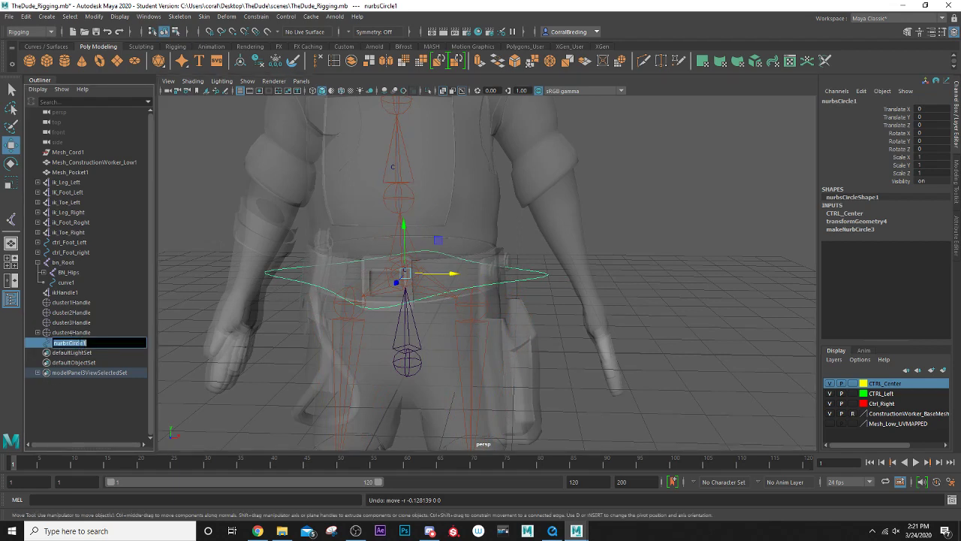
text(Ctrl_HipSway)
key(Return)
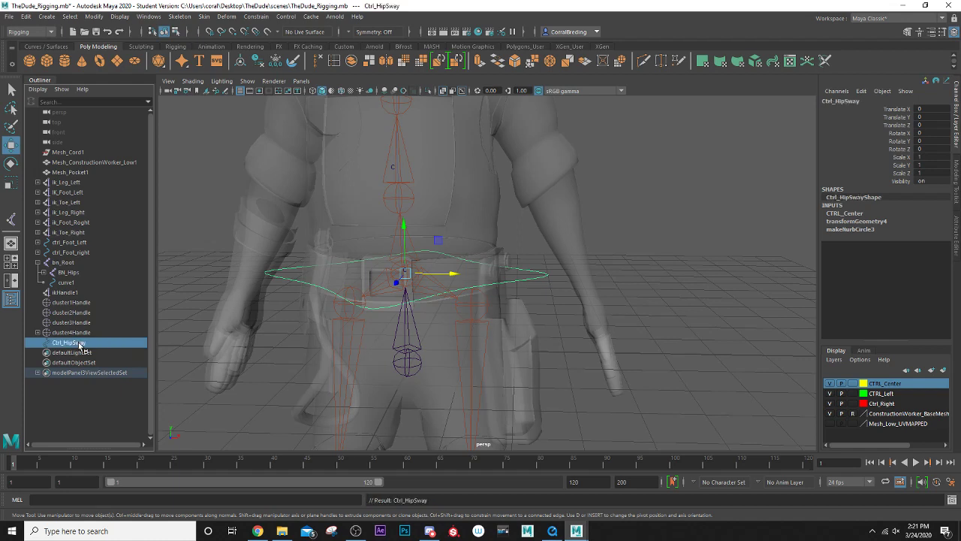
double_click(72, 333)
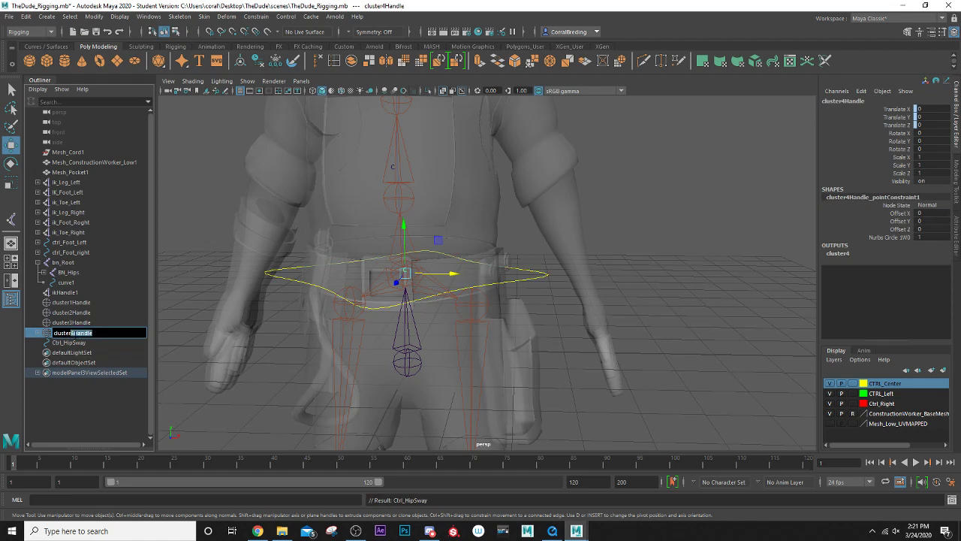
text(clusterHipSway)
key(Return)
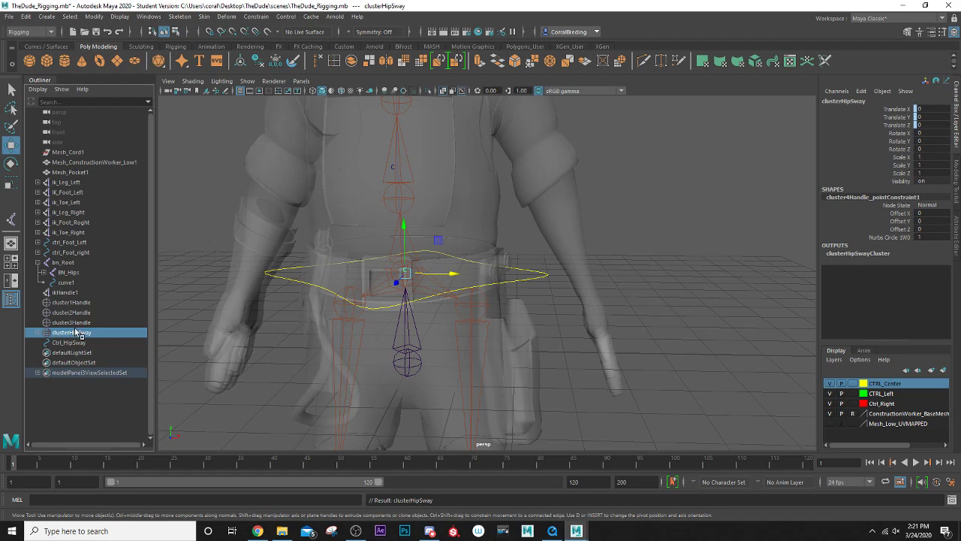
Create a NURBS circle raised above the hip control and scale it uniformly to 2.306
alt+drag(416, 241, 340, 253)
scroll(340, 253, up, 3)
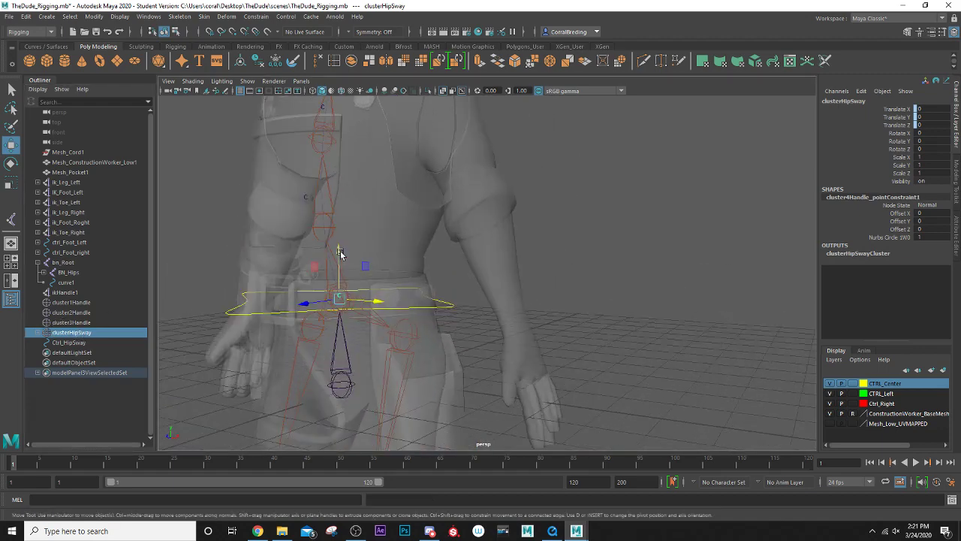
alt+drag(292, 231, 306, 249)
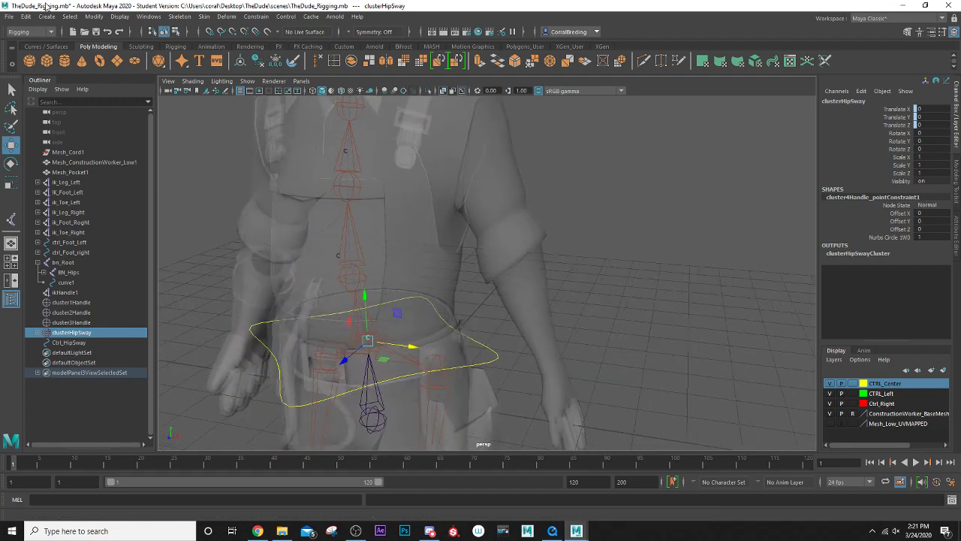
click(46, 16)
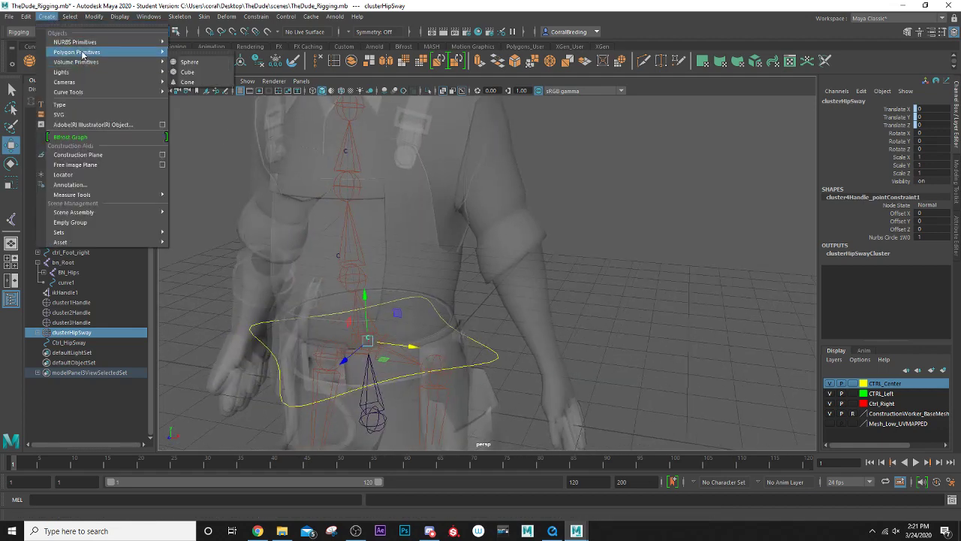
mouse_move(88, 42)
click(203, 102)
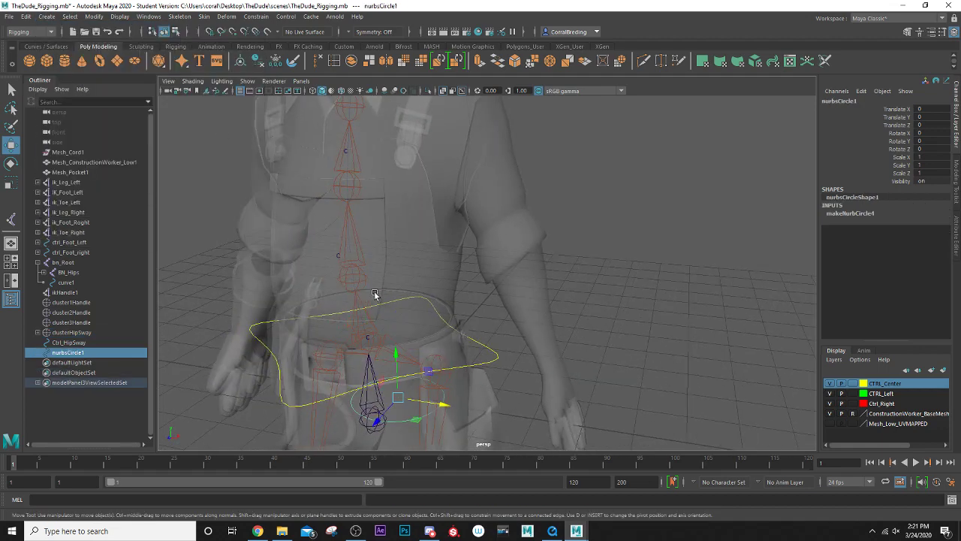
drag(401, 374, 431, 285)
key(r)
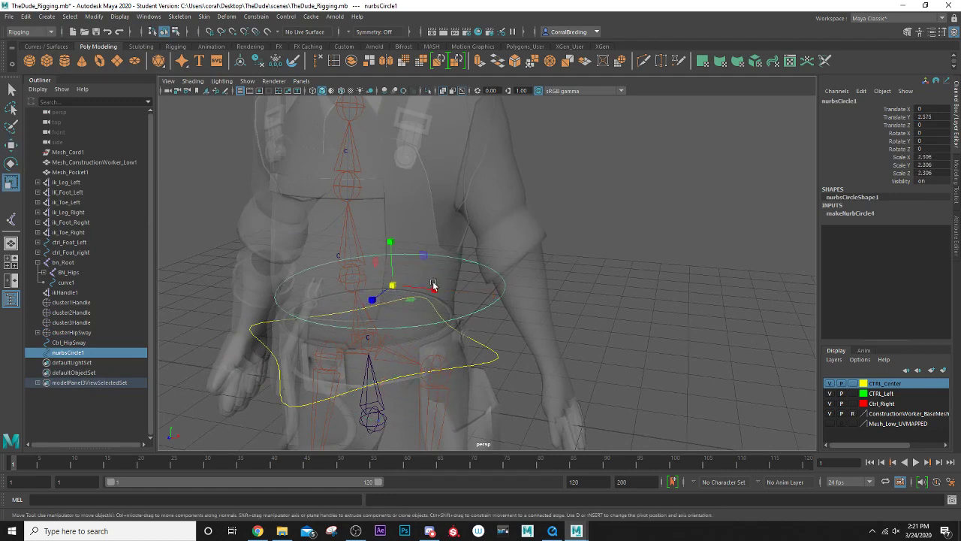
Snap the new circle to the abdomen spine joint, at Translate X 0, Y 3.231 and Z 1.61
key(w)
mouse_move(367, 300)
alt+mouse_down()
mouse_move(369, 288)
mouse_move(386, 290)
mouse_move(380, 315)
mouse_move(367, 302)
alt+mouse_up()
key(v)
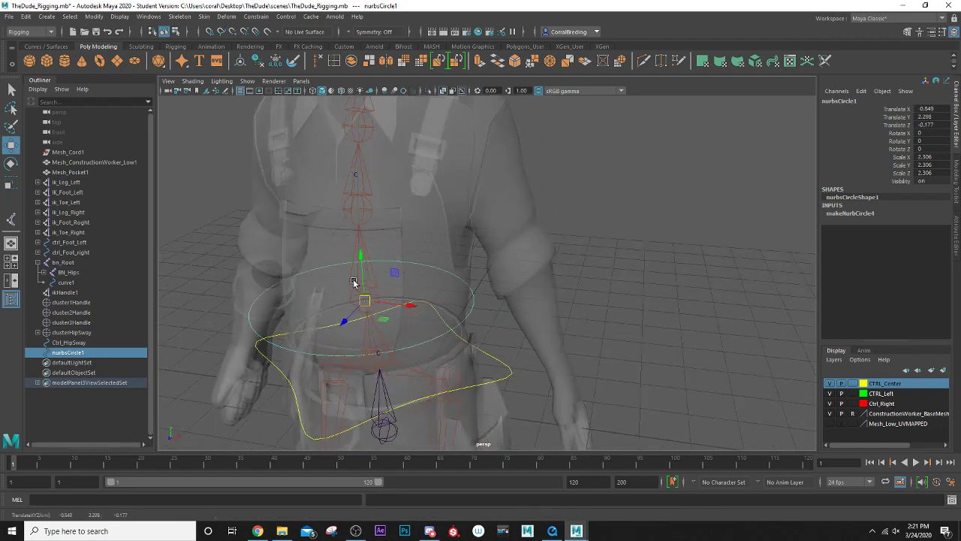
alt+drag(273, 316, 250, 305)
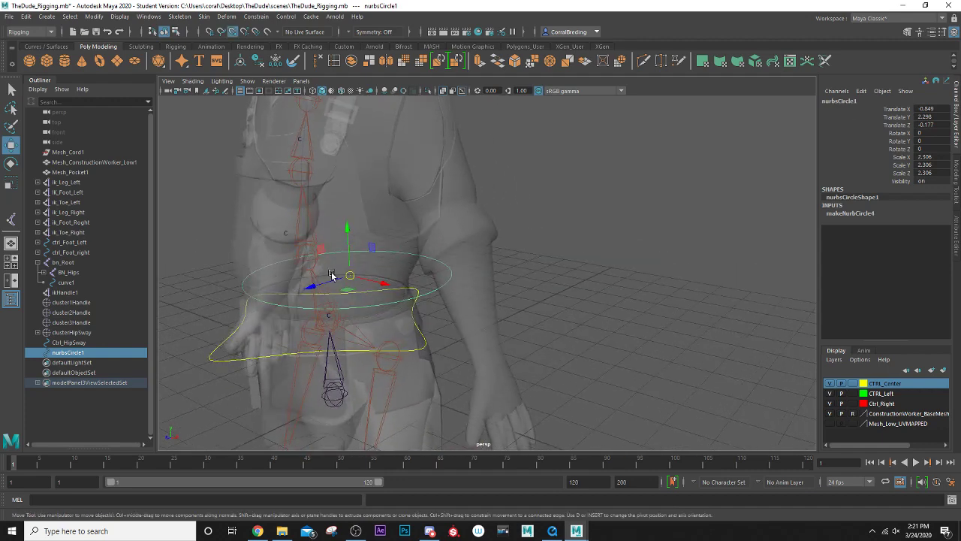
drag(350, 275, 423, 271)
Scale the abdomen circle to 2.14 in X, 1.731 in Y and 2.21 in Z, and shift it to Translate Z 1.381
key(r)
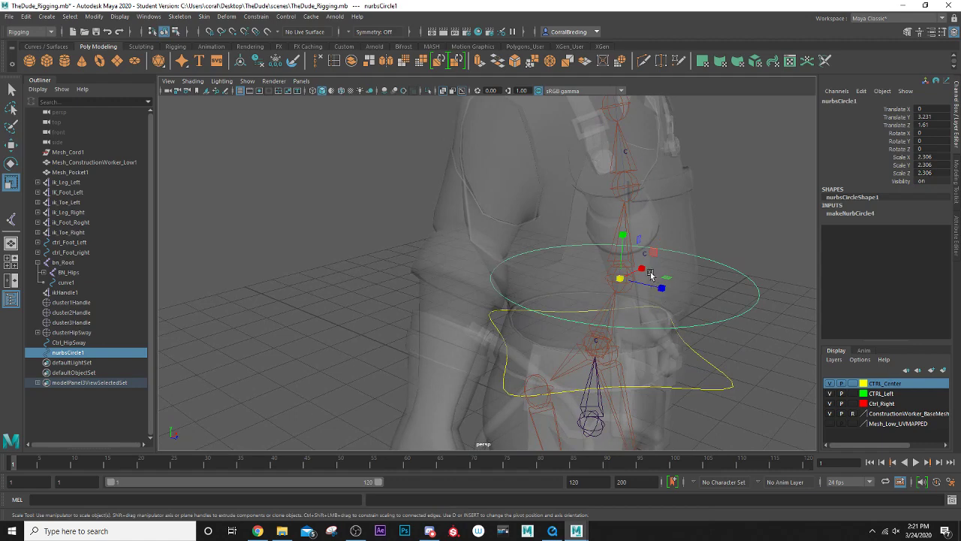
drag(620, 280, 594, 301)
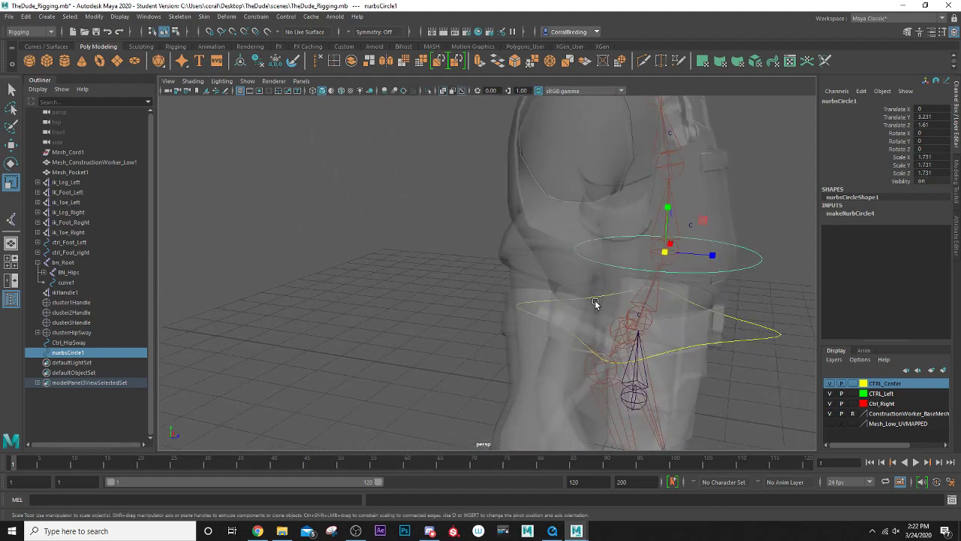
drag(712, 257, 651, 295)
key(w)
key(r)
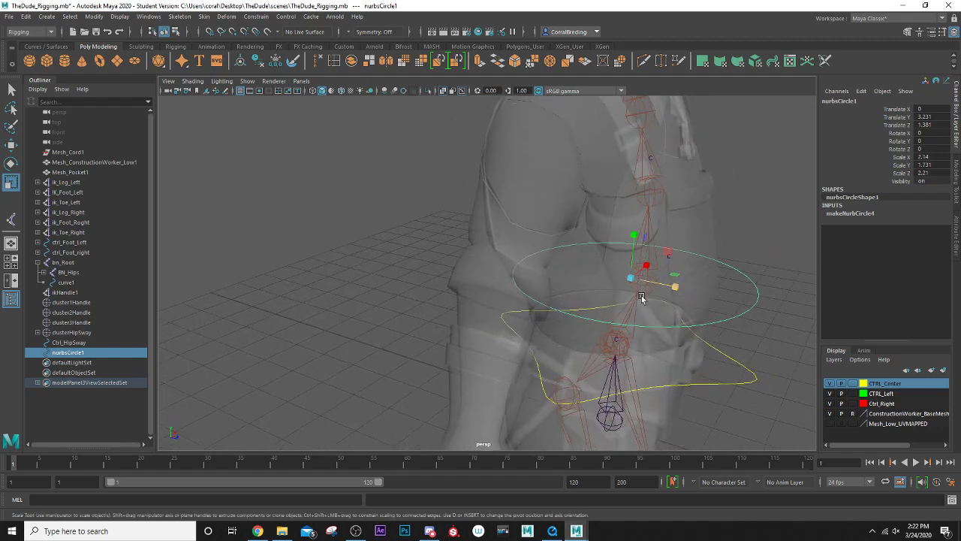
Freeze the abdomen circle's transformations and rename it Ctrl_Abs
click(275, 61)
double_click(839, 101)
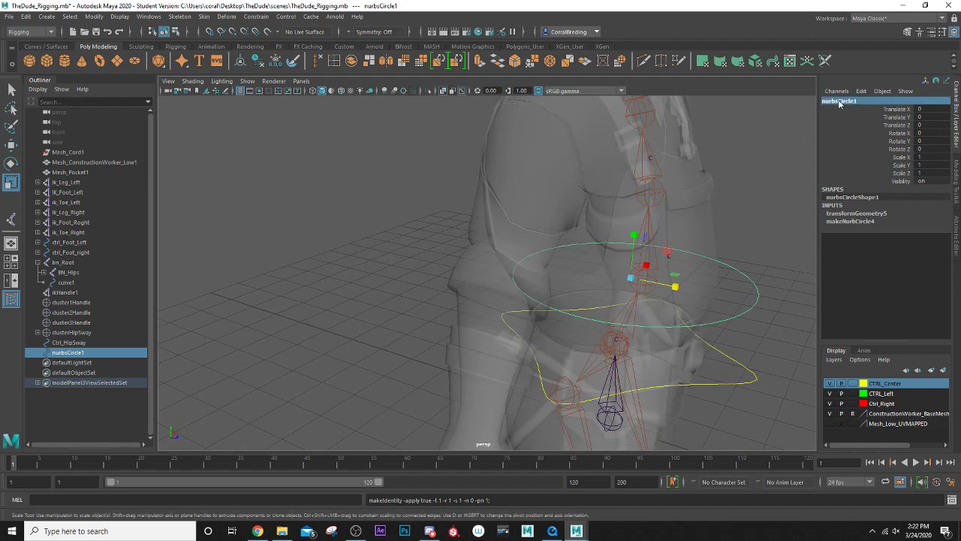
text(Ctrl)
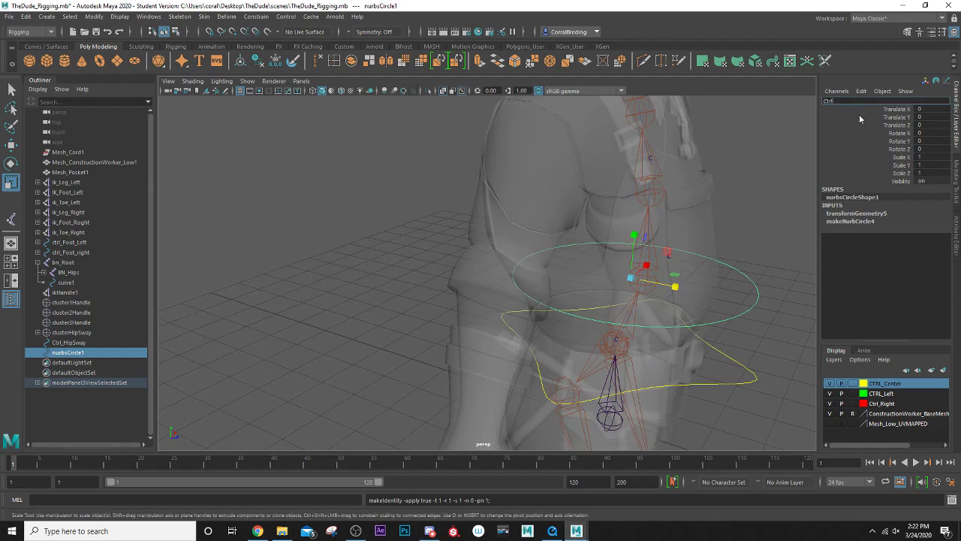
text(_Abs)
key(Return)
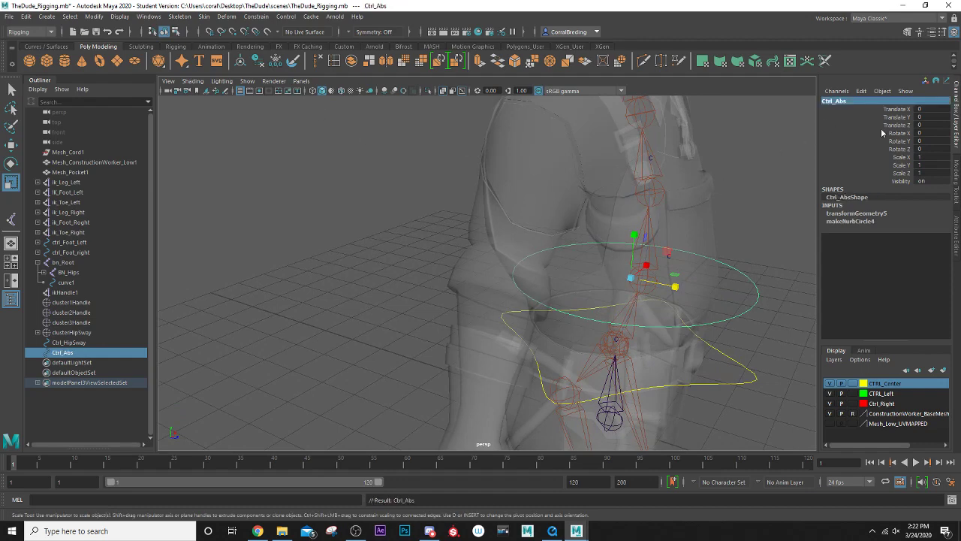
Rename the abdomen cluster handle cluster3Handle as clusterAbs
alt+drag(564, 241, 547, 238)
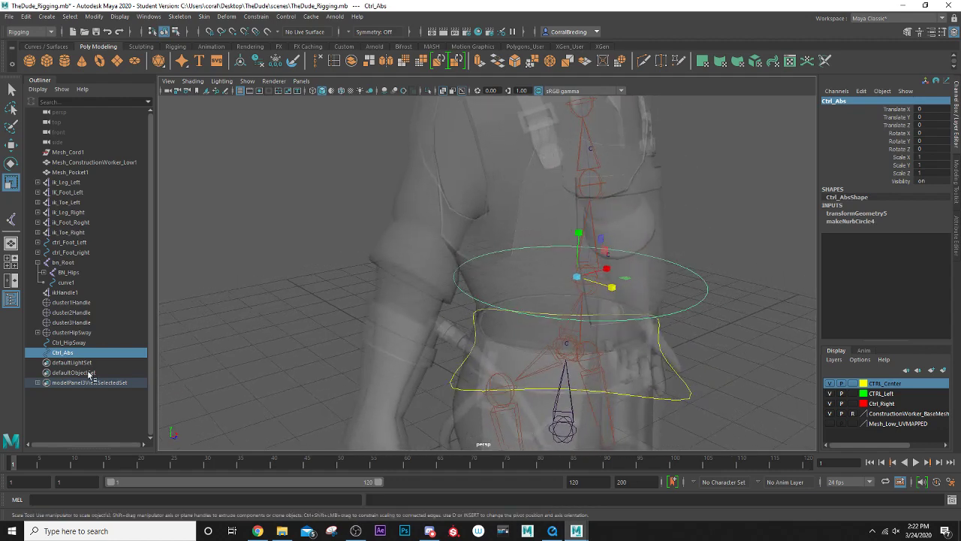
click(71, 322)
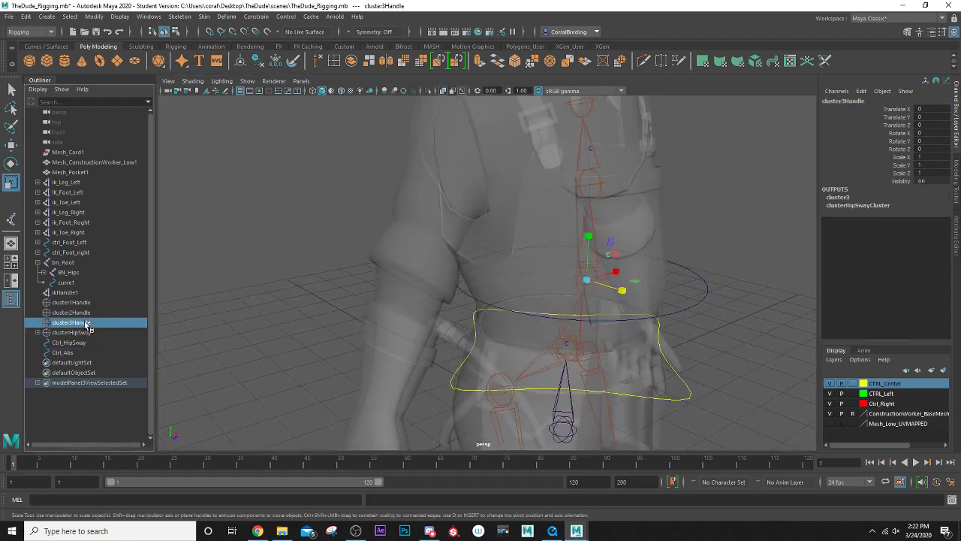
double_click(86, 323)
click(92, 322)
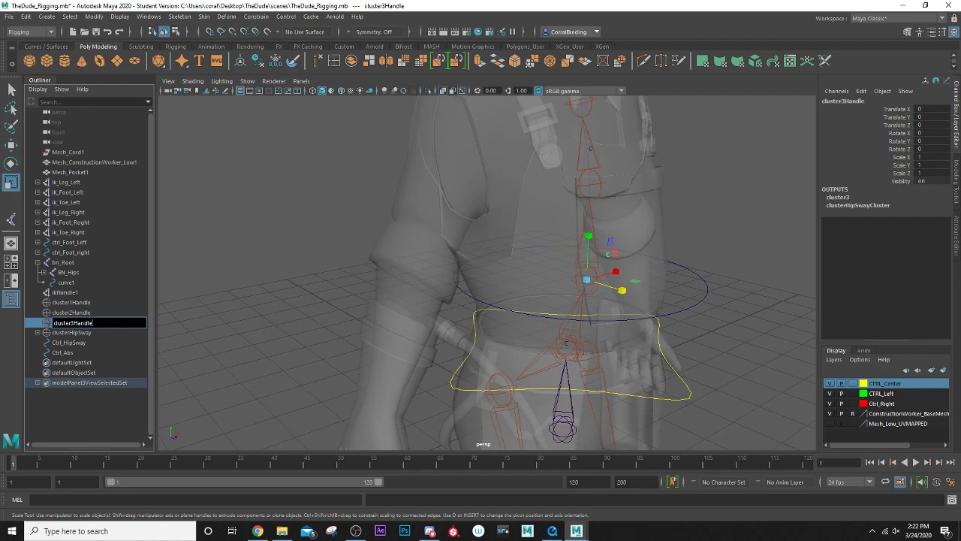
text(Abs)
key(Return)
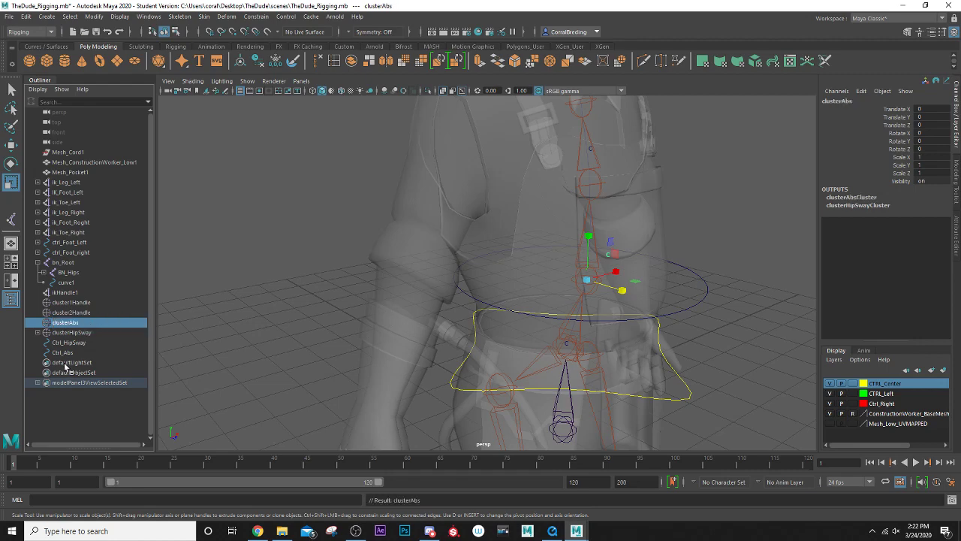
Point-constrain the clusterAbs handle to the Ctrl_Abs control curve
click(70, 353)
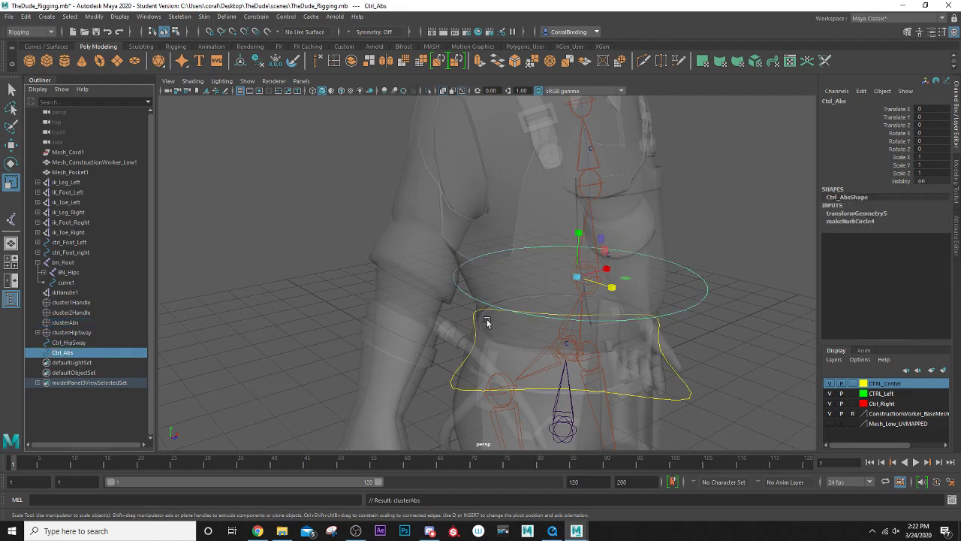
ctrl+click(69, 322)
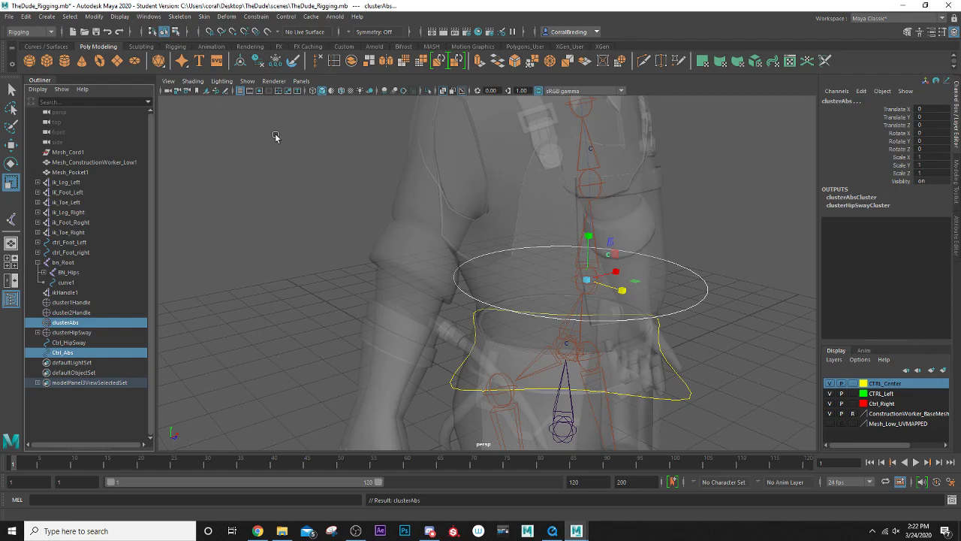
alt+drag(369, 222, 408, 268)
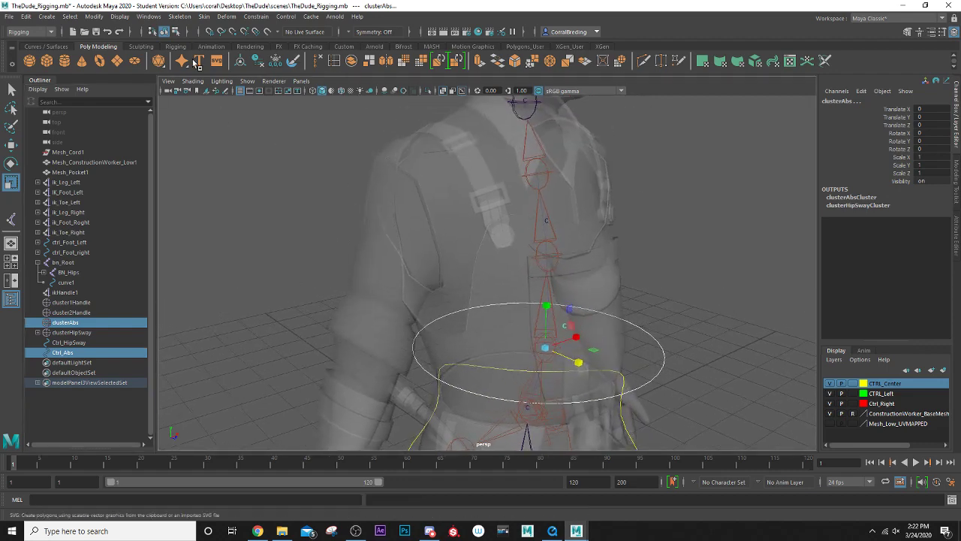
click(257, 16)
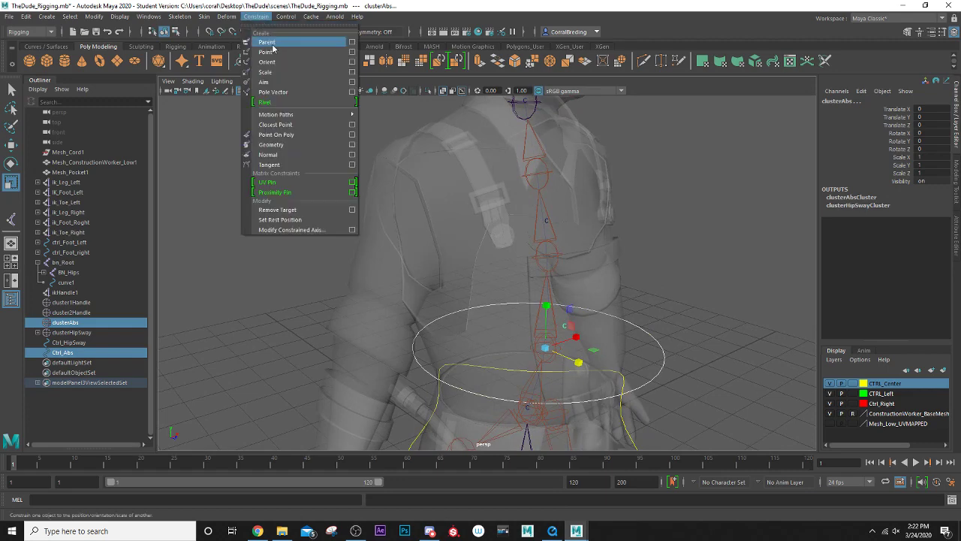
click(272, 52)
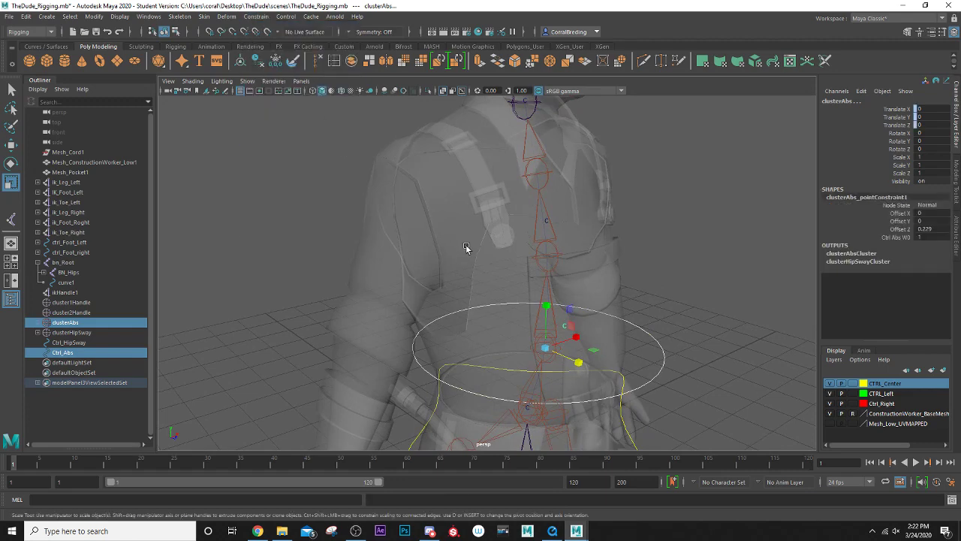
Test the abdomen constraint by moving Ctrl_Abs, and undo the test move
alt+drag(466, 247, 428, 195)
click(584, 291)
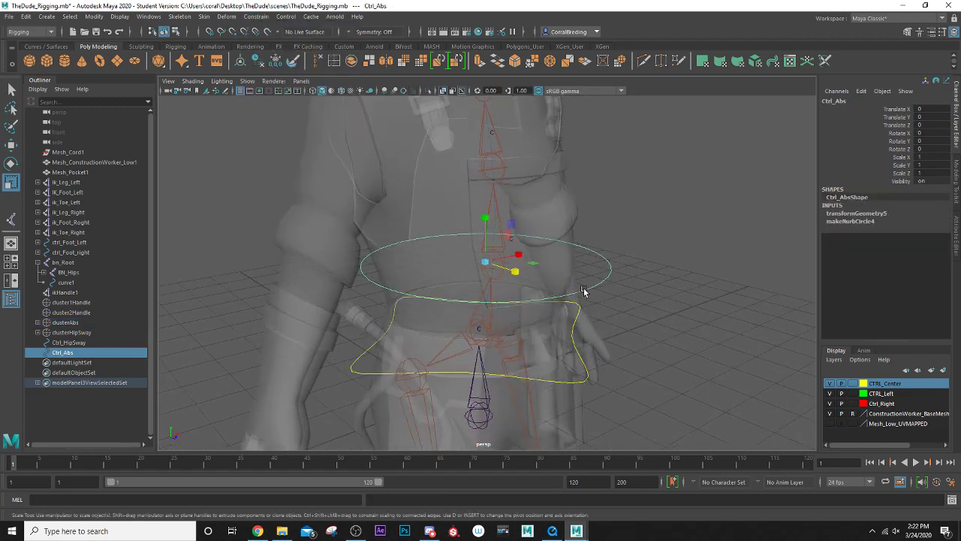
key(w)
drag(516, 268, 532, 284)
key(ctrl+z)
key(ctrl+z)
key(ctrl+z)
alt+middle_drag(494, 270, 476, 328)
alt+drag(438, 274, 388, 213)
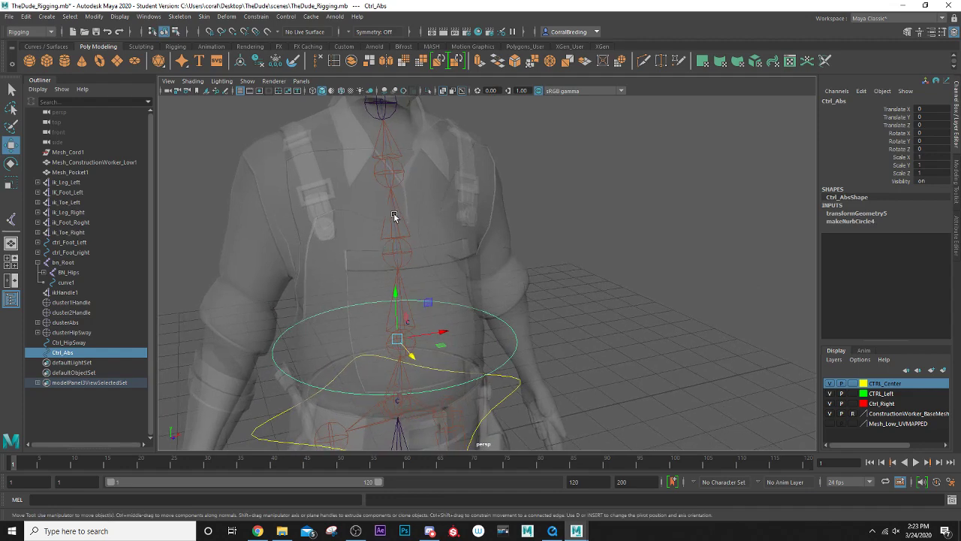
Add the Ctrl_Abs curve to the CTRL_Center display layer
click(394, 216)
click(476, 215)
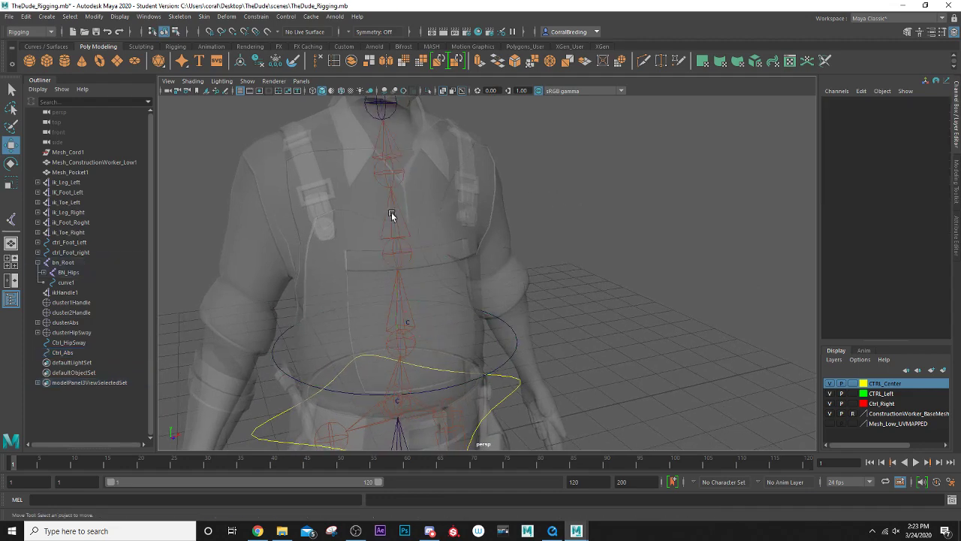
alt+drag(394, 217, 455, 291)
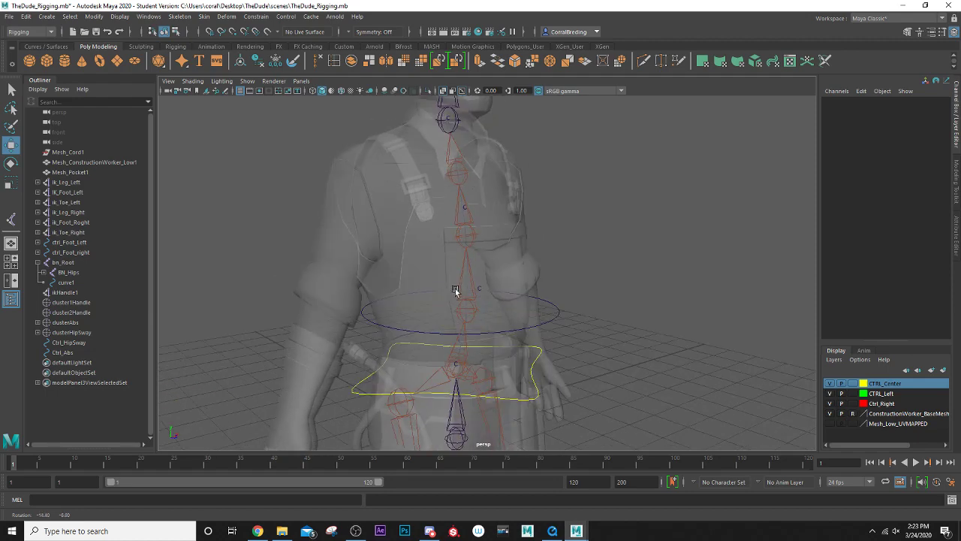
click(552, 323)
right_click(888, 385)
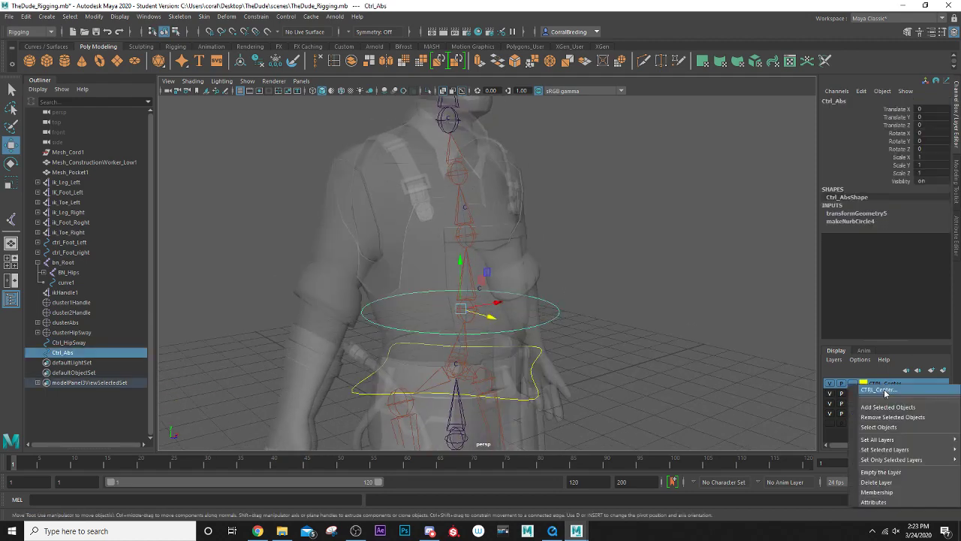
click(883, 401)
click(608, 295)
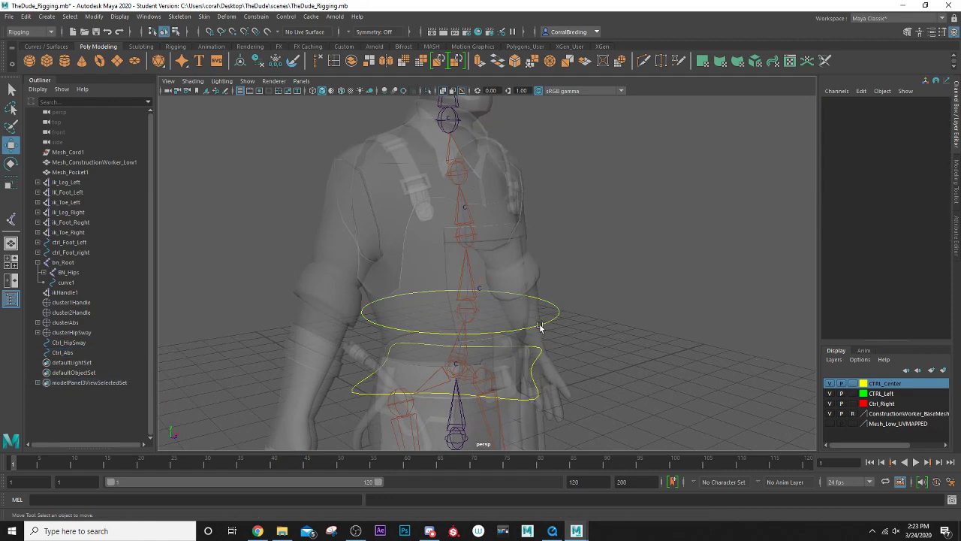
Rename the chest cluster handle cluster2Handle as clusterChest
scroll(555, 338, down, 3)
alt+drag(556, 337, 478, 308)
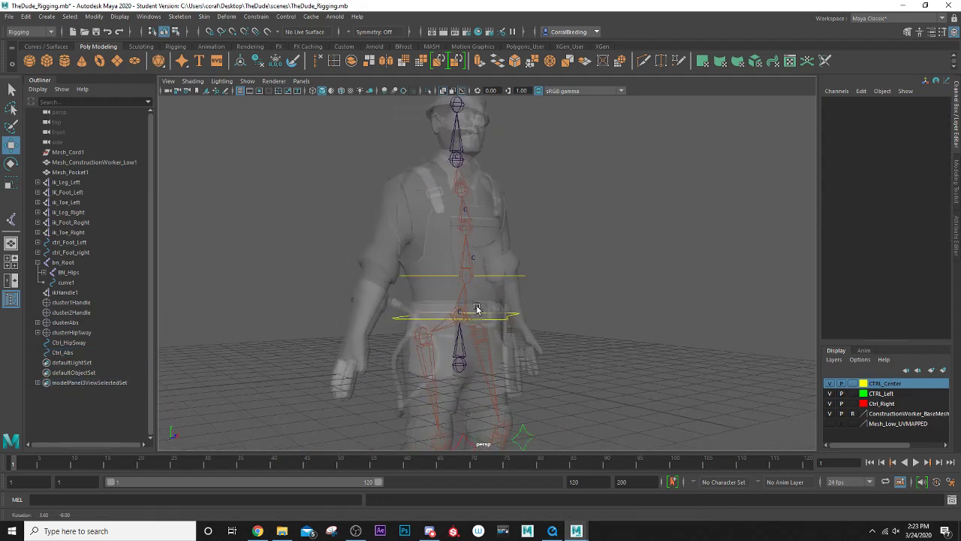
scroll(458, 196, up, 2)
scroll(458, 196, up, 4)
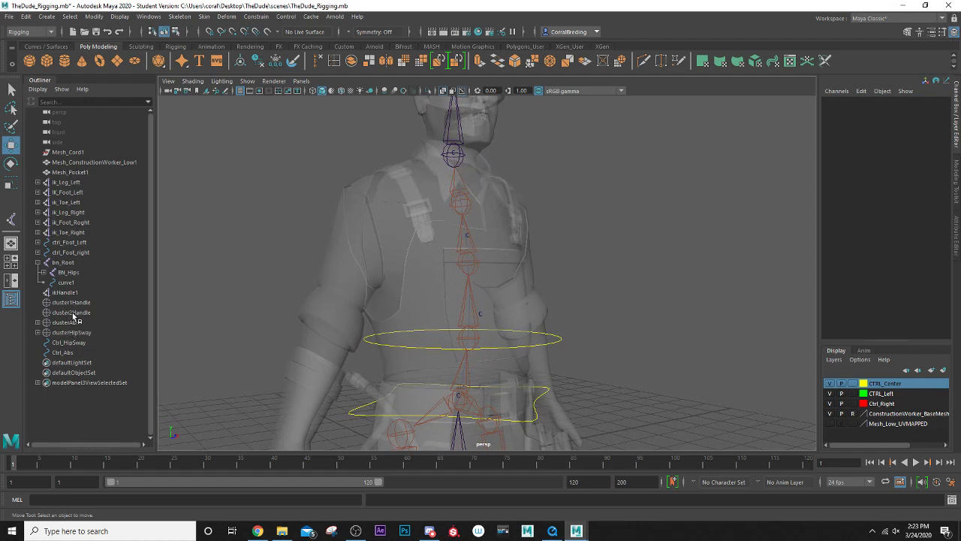
click(72, 313)
double_click(76, 313)
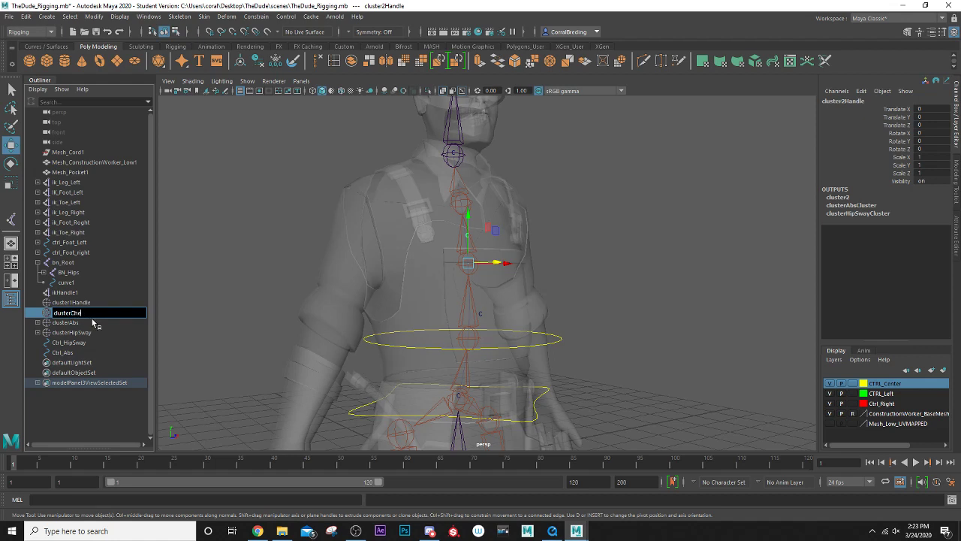
key(Return)
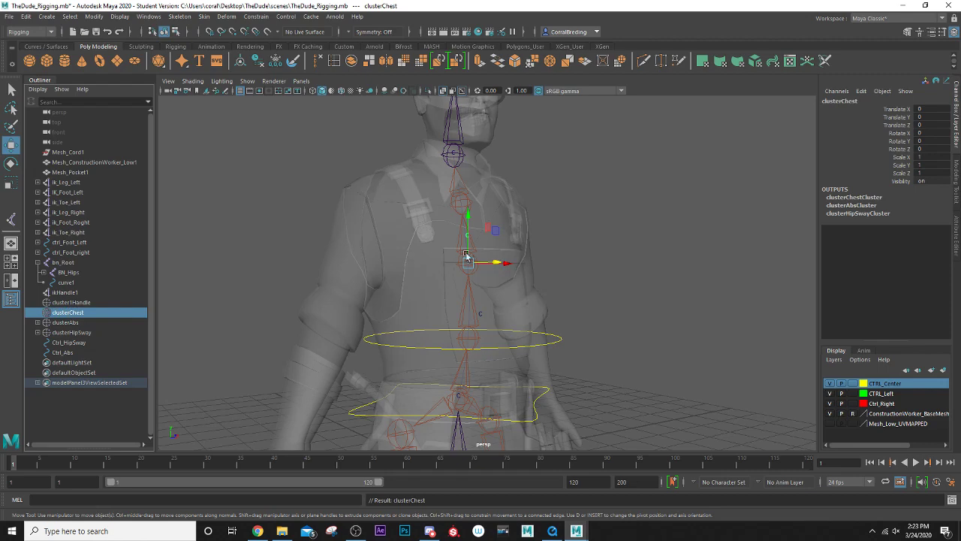
Examine the character's torso, the chest cluster and the existing controls from the front and sides
scroll(473, 271, down, 5)
alt+drag(465, 276, 440, 230)
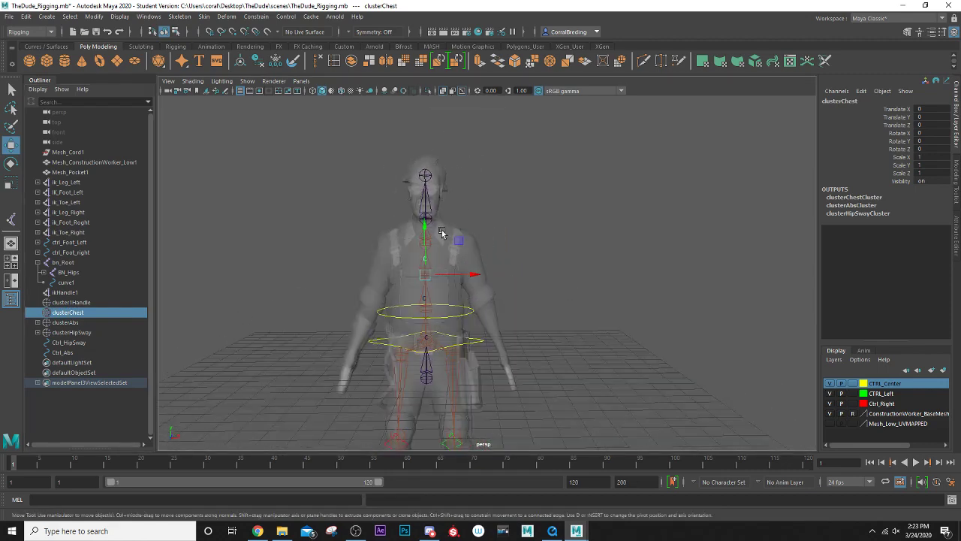
scroll(436, 281, down, 2)
alt+middle_drag(409, 288, 380, 204)
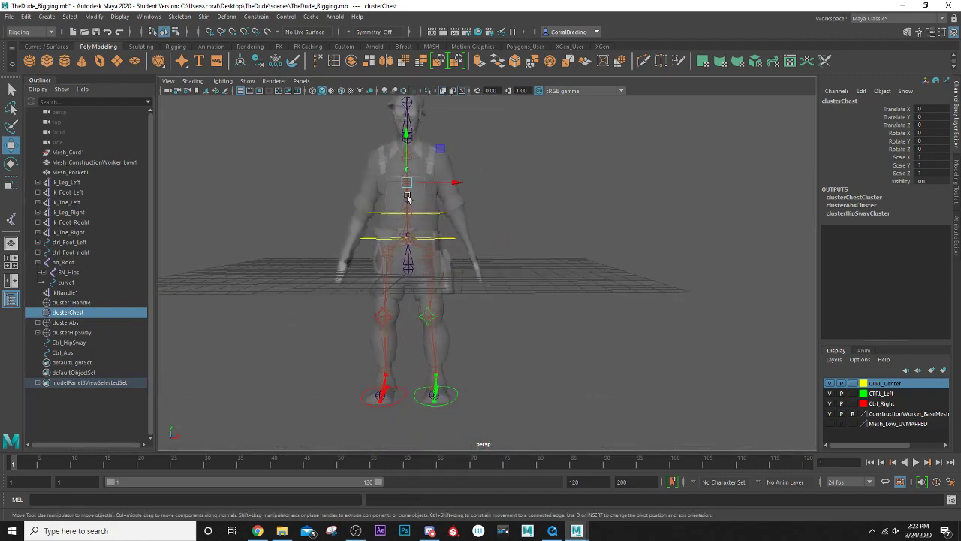
alt+drag(407, 194, 373, 214)
scroll(374, 214, up, 2)
scroll(368, 215, up, 3)
alt+middle_drag(338, 105, 390, 207)
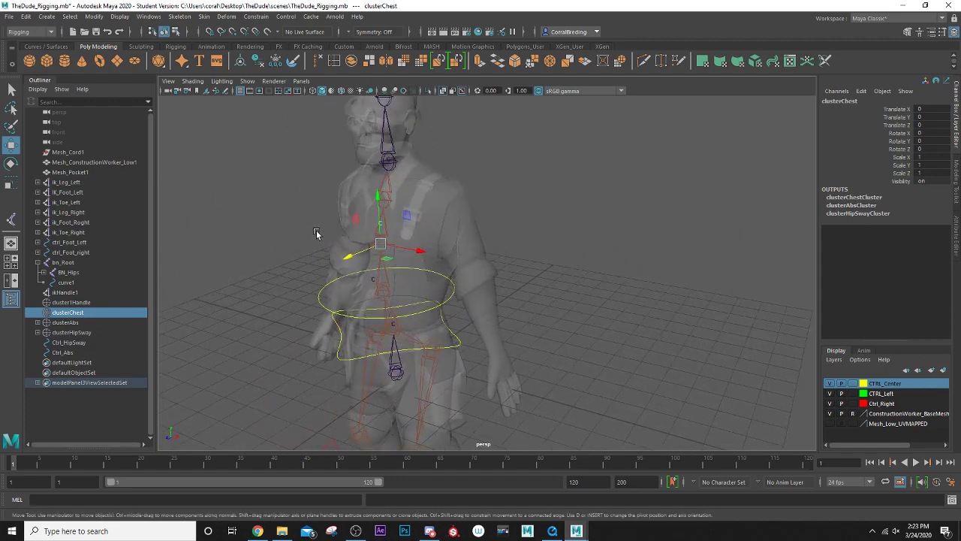
alt+drag(441, 301, 508, 275)
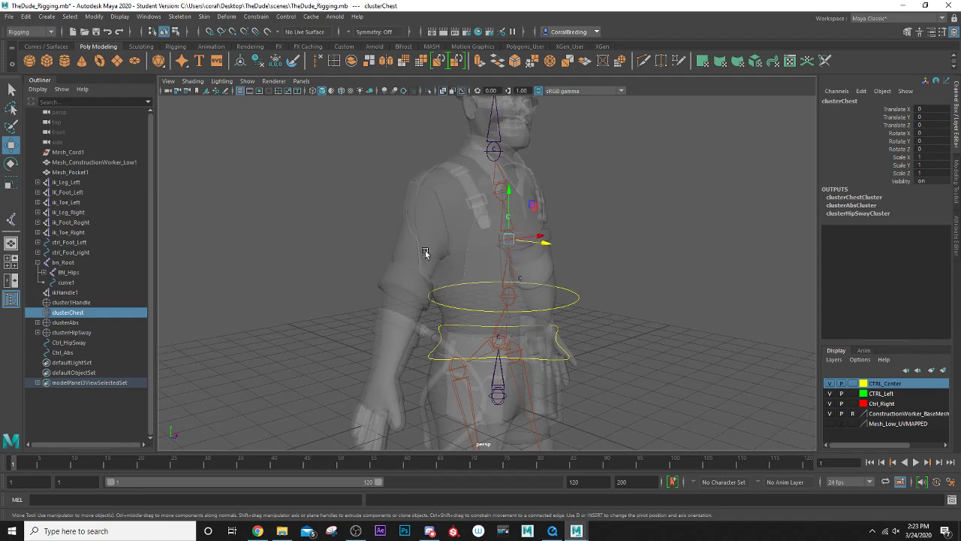
alt+drag(453, 277, 436, 273)
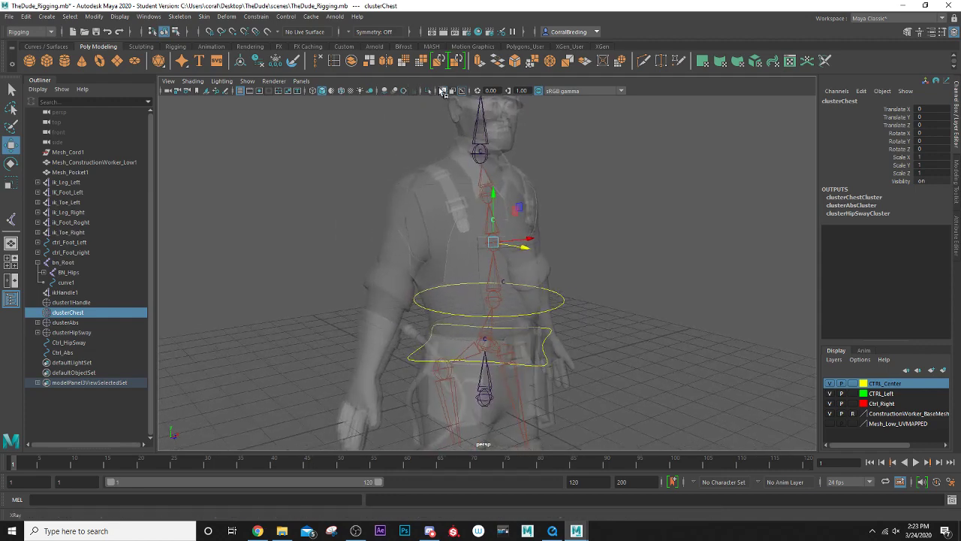
Create a polygon cube beside the character at about Translate X 7.389 and Z 5.847, scaled uniformly to 2.61
click(47, 60)
alt+drag(515, 300, 511, 308)
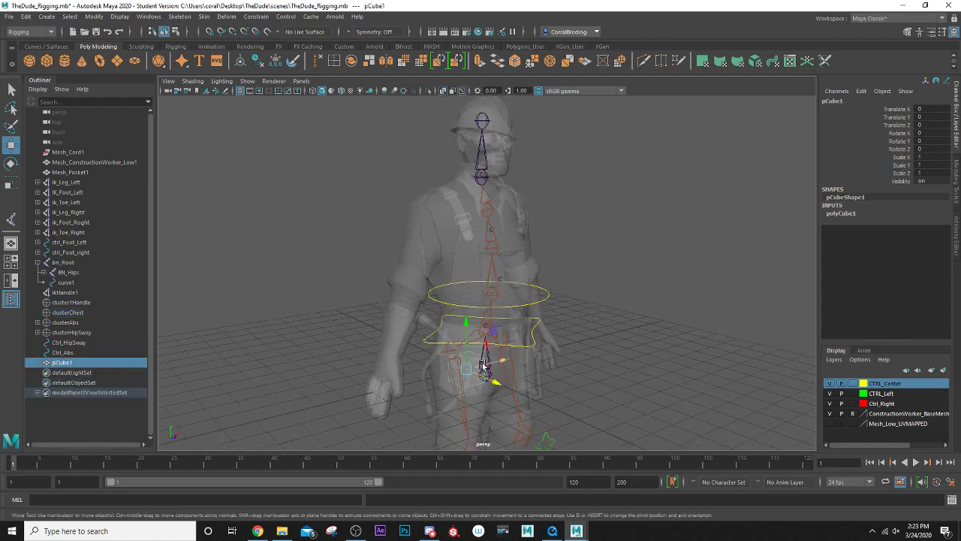
drag(484, 366, 455, 311)
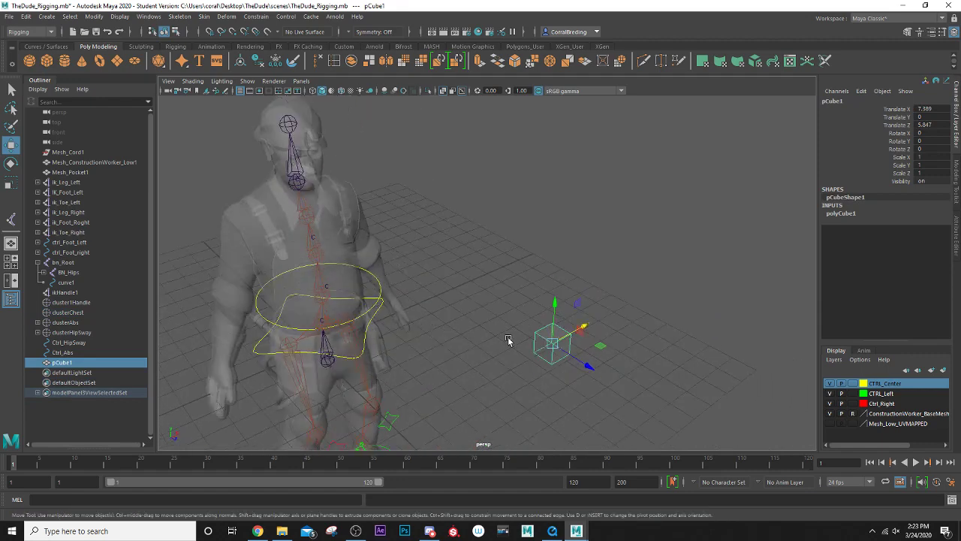
key(r)
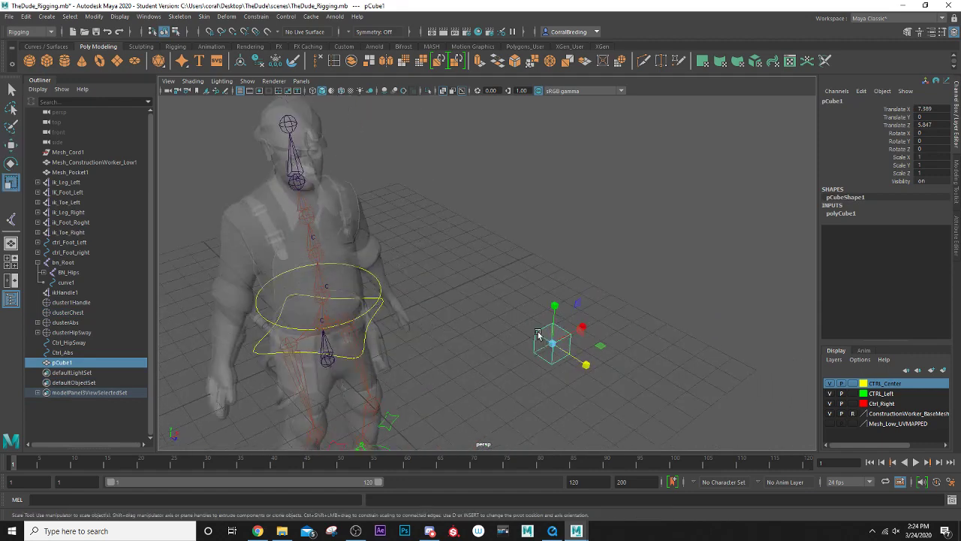
drag(553, 343, 589, 333)
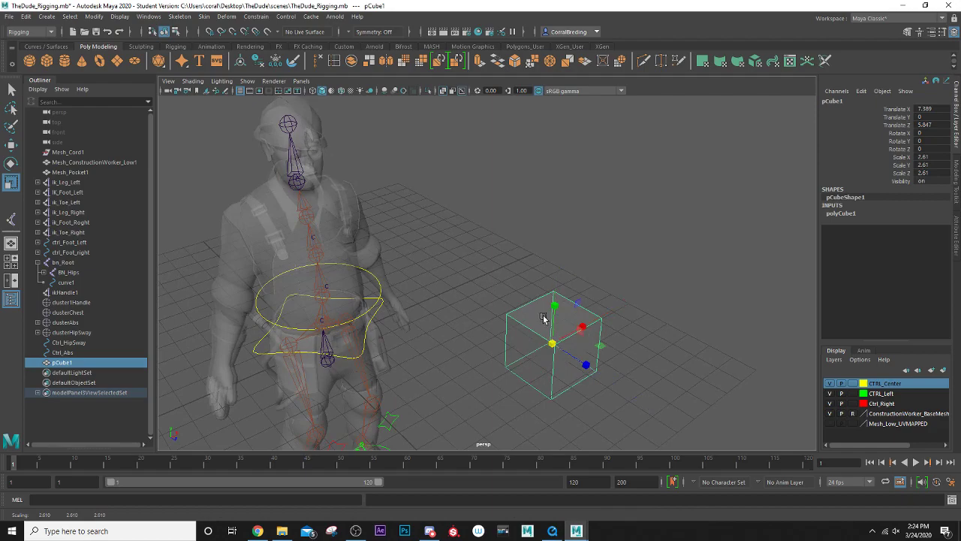
alt+drag(528, 322, 504, 334)
scroll(526, 316, up, 4)
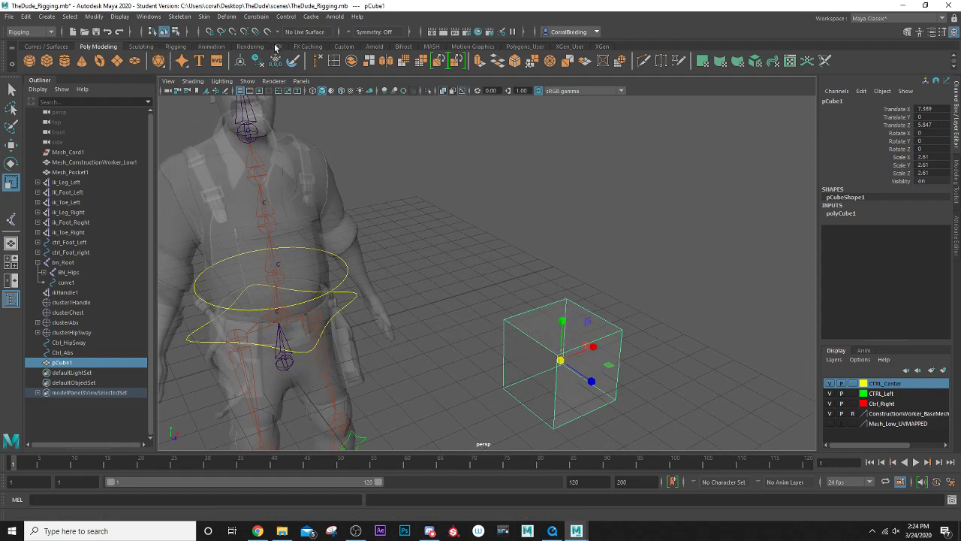
Activate the CV Curve Tool for tracing the edges of the polygon cube beside the character
click(48, 19)
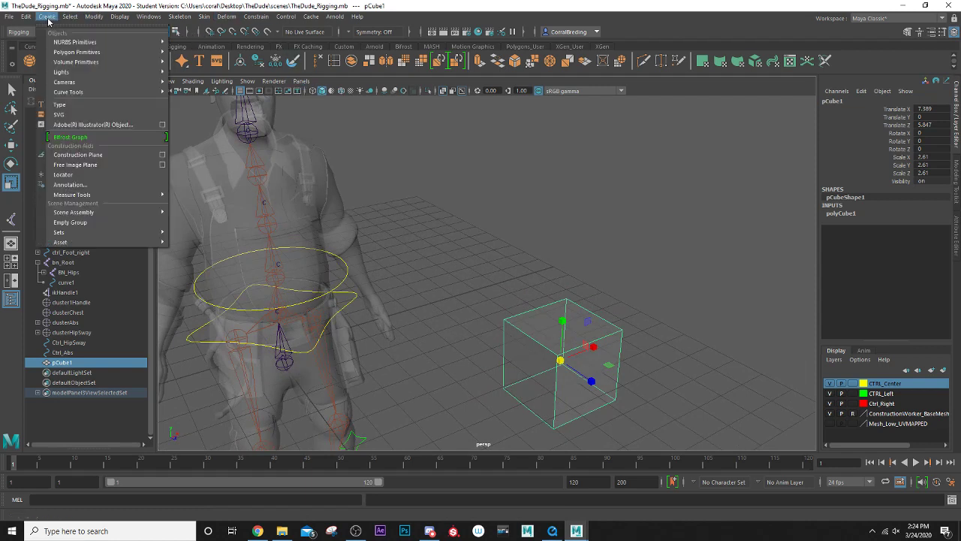
mouse_move(107, 94)
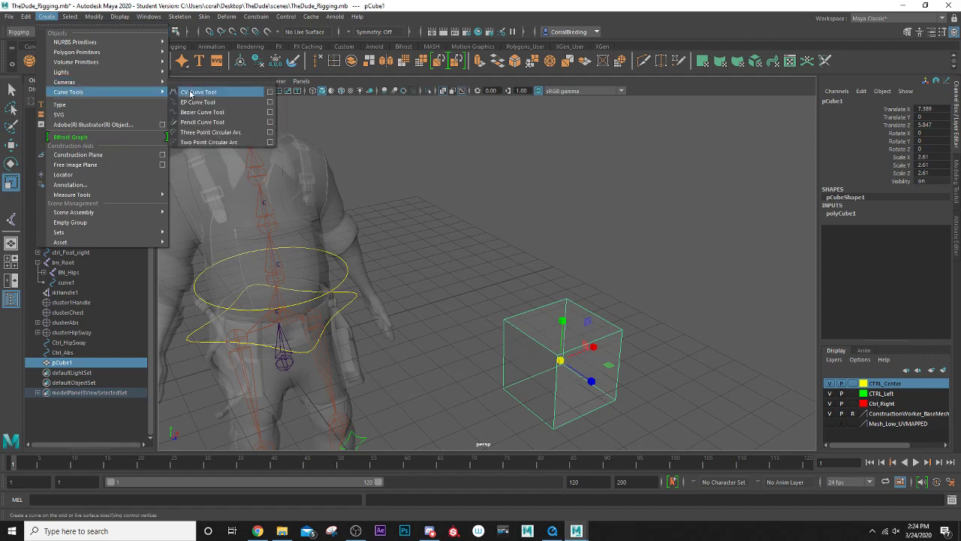
click(190, 93)
scroll(434, 252, up, 5)
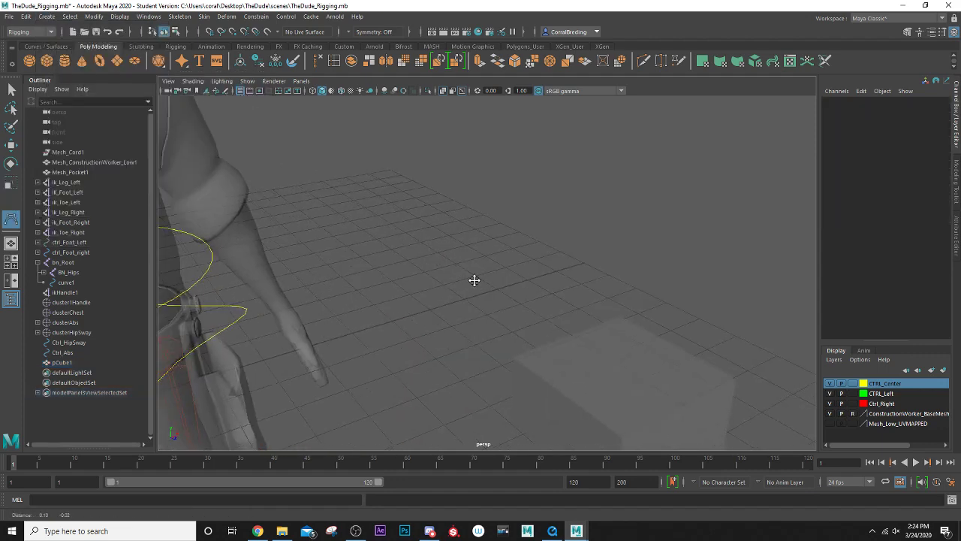
alt+middle_drag(474, 280, 332, 188)
scroll(394, 277, up, 2)
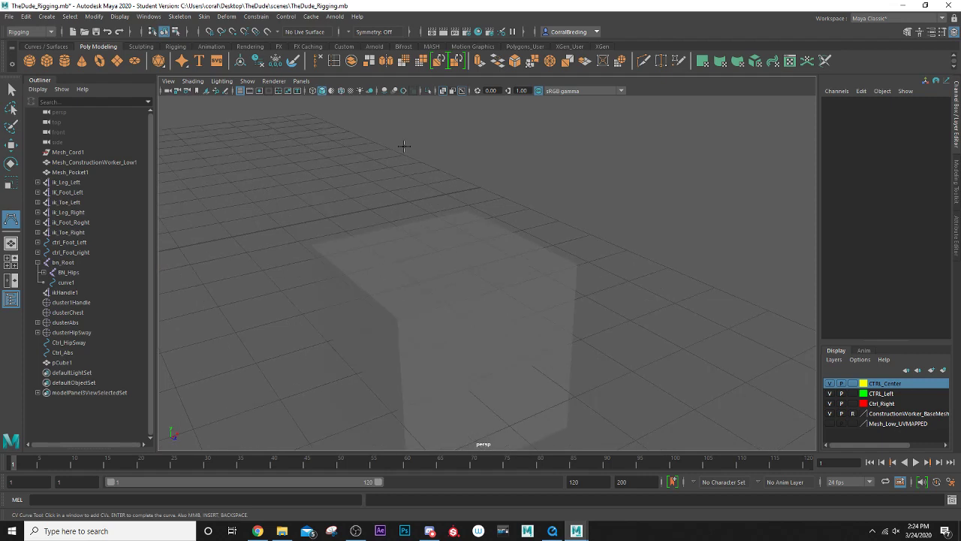
click(444, 91)
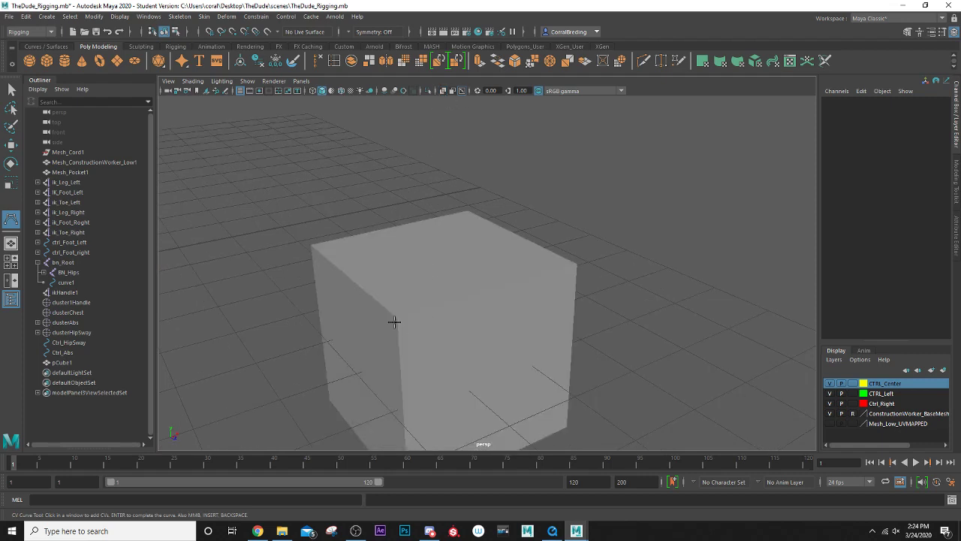
alt+drag(394, 322, 359, 256)
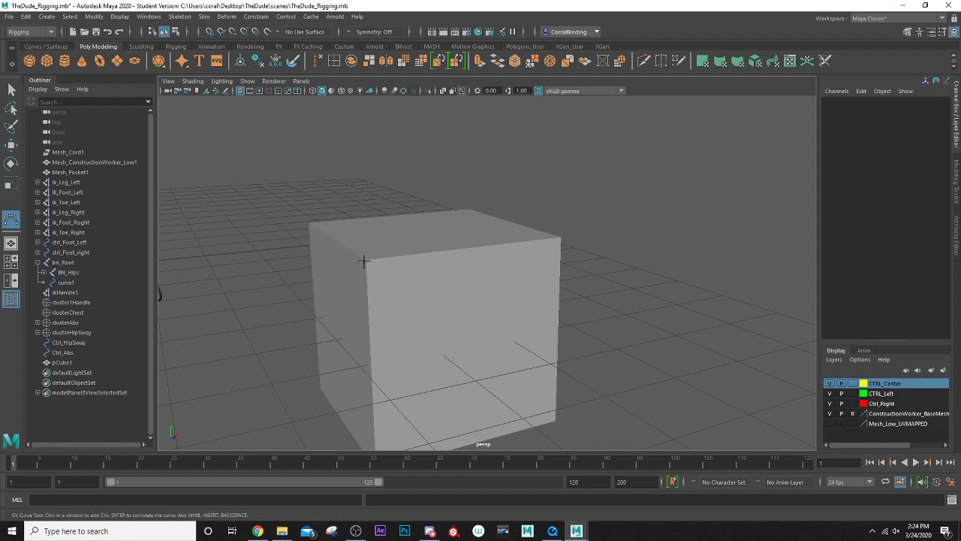
click(443, 90)
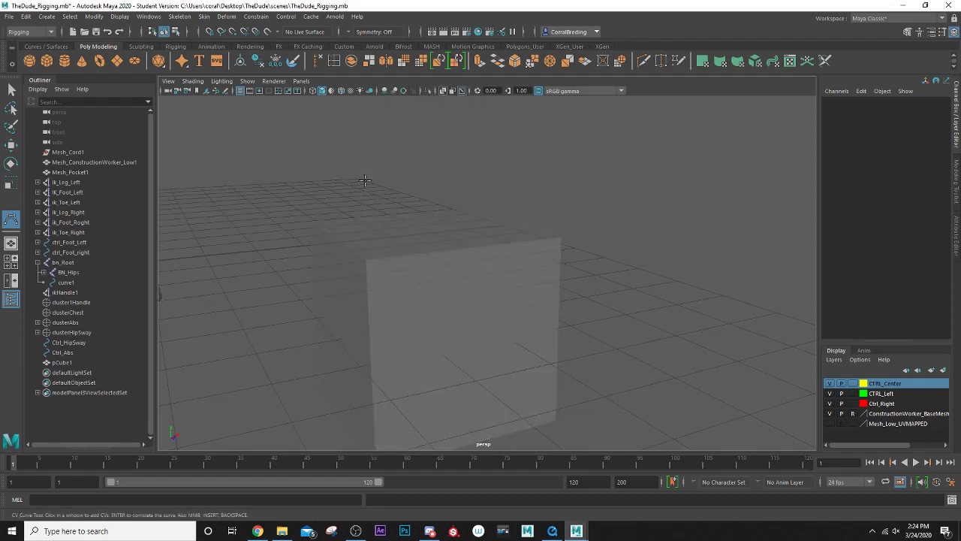
mouse_move(335, 237)
alt+mouse_down()
mouse_move(348, 241)
mouse_move(330, 243)
alt+mouse_up()
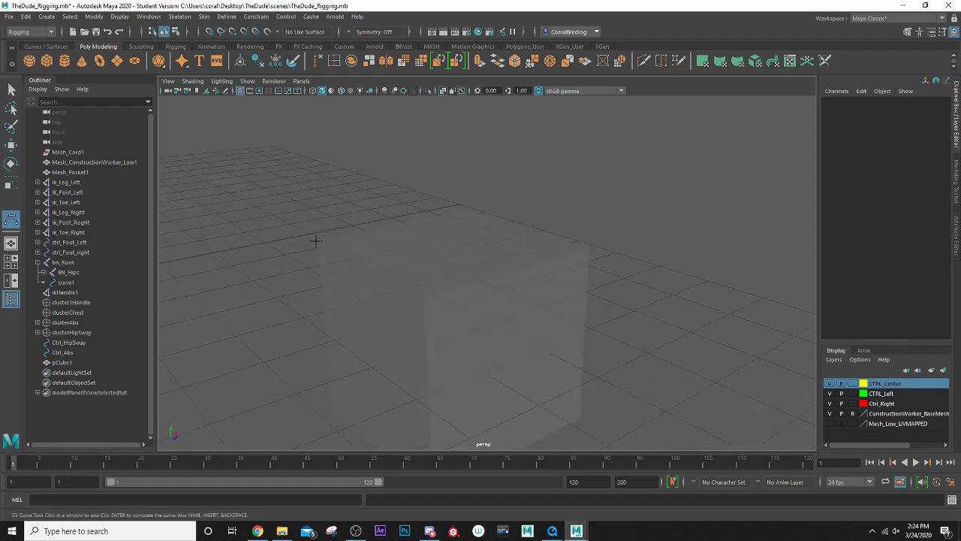
Try to trace the cube's top face with a CV curve snapped to its corners, and delete the resulting curve
key(v)
click(319, 240)
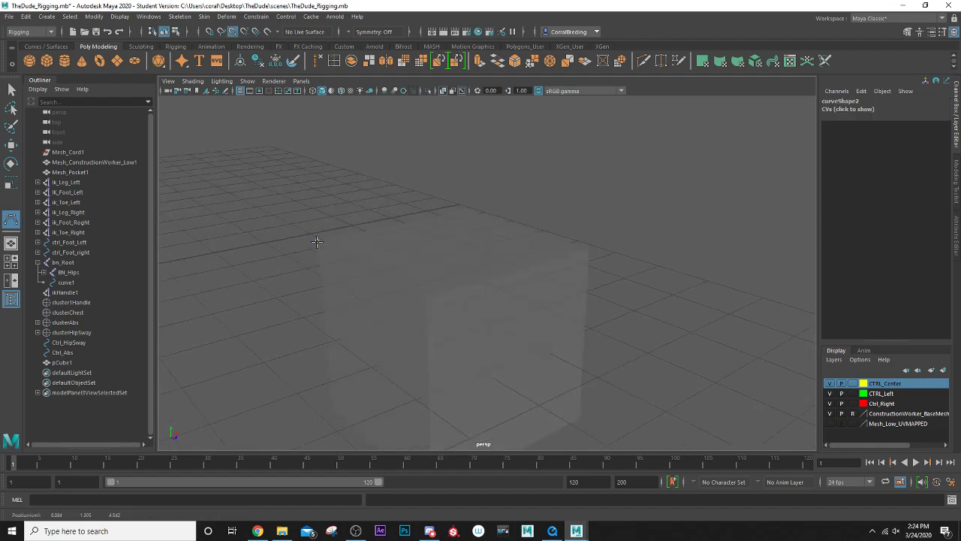
click(425, 295)
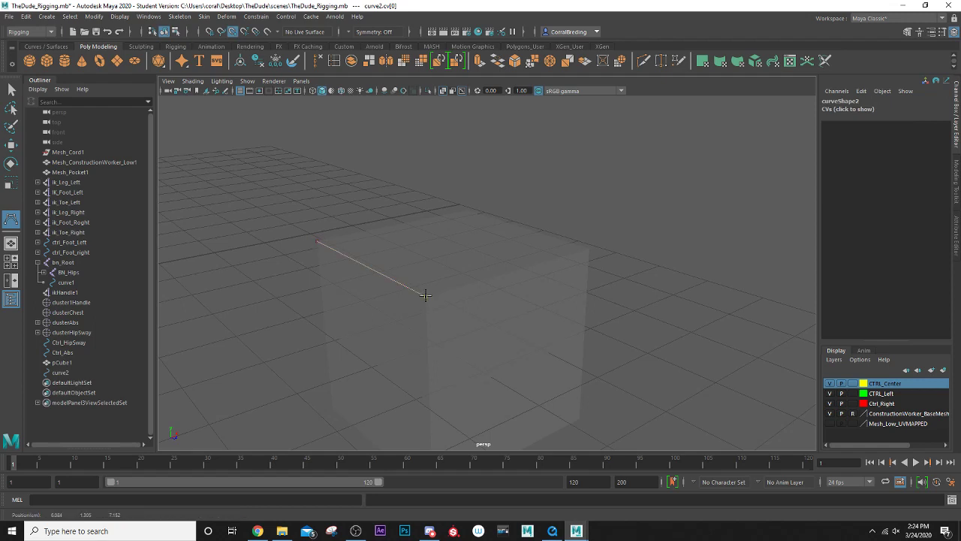
click(588, 248)
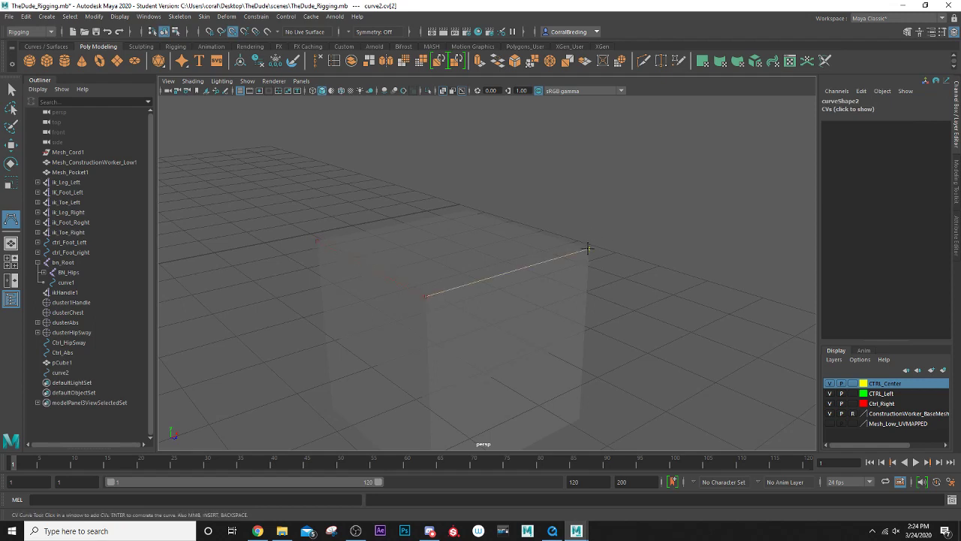
click(468, 211)
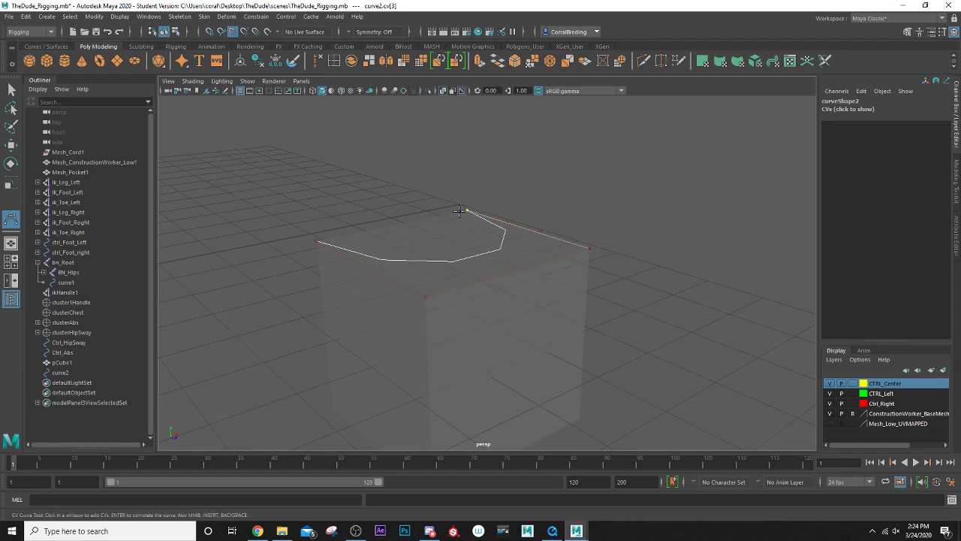
key(r)
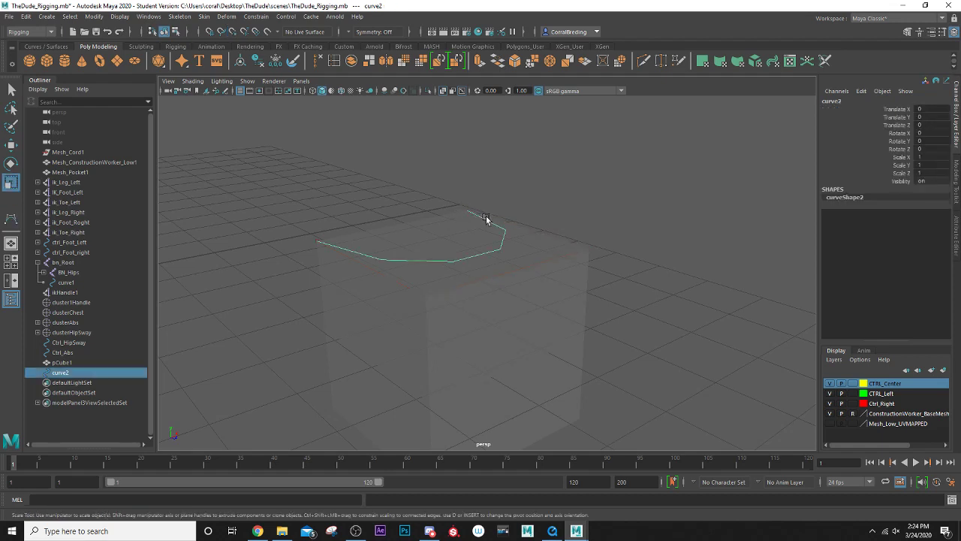
key(Delete)
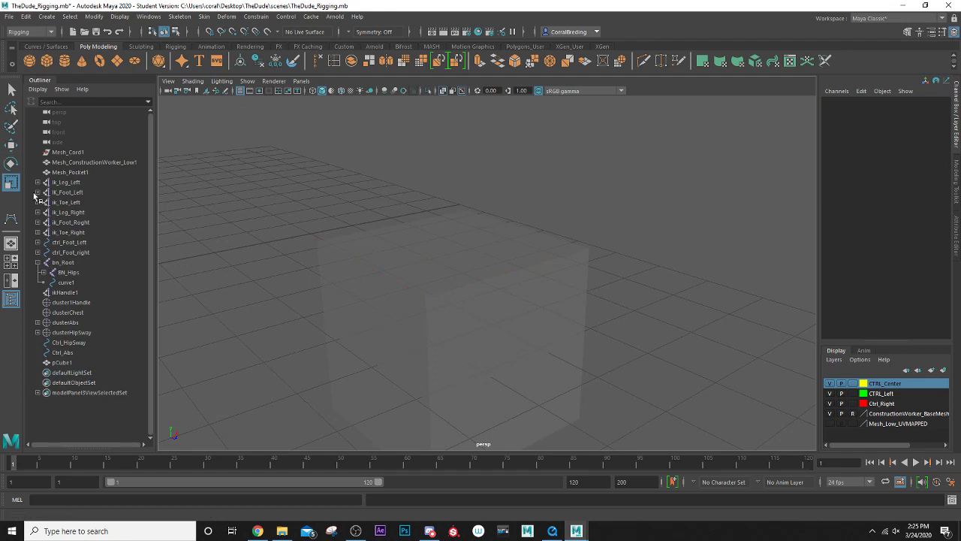
Set the CV Curve Tool's curve degree to 1 Linear and trace the cube's top face as a closed loop snapped to its corners
click(12, 219)
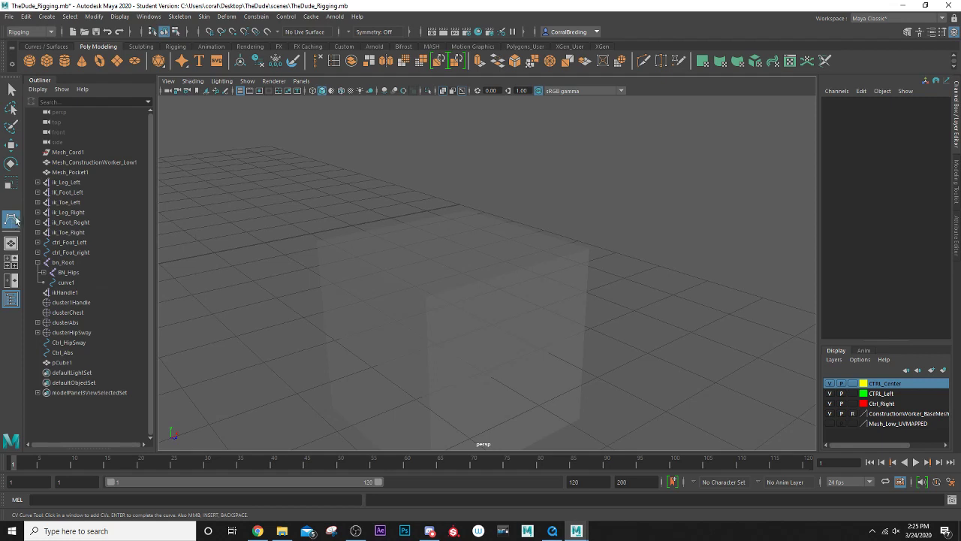
double_click(12, 219)
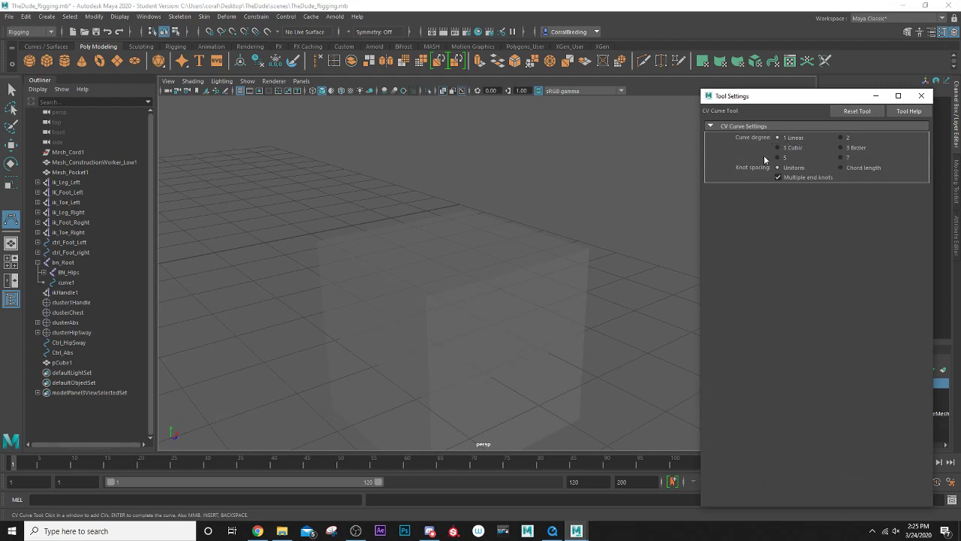
click(426, 296)
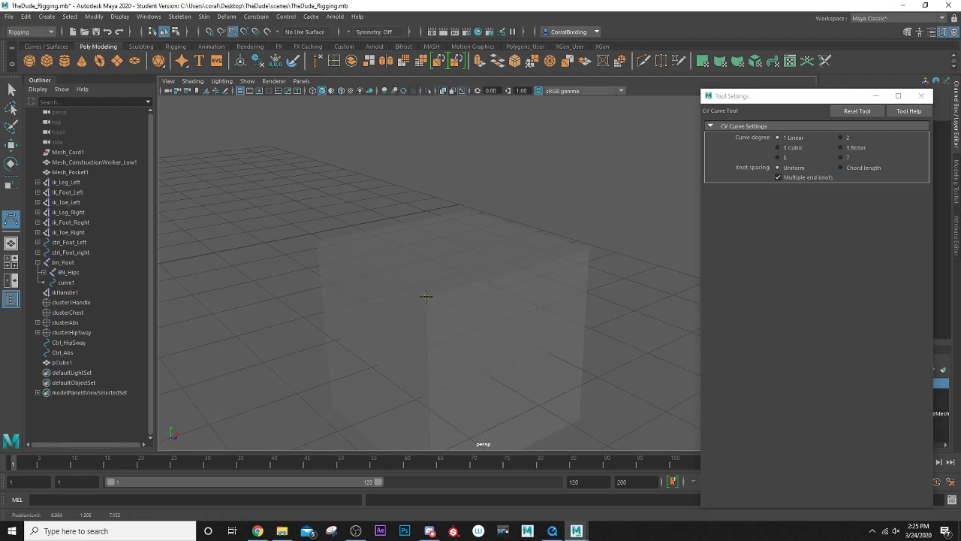
click(588, 247)
click(467, 210)
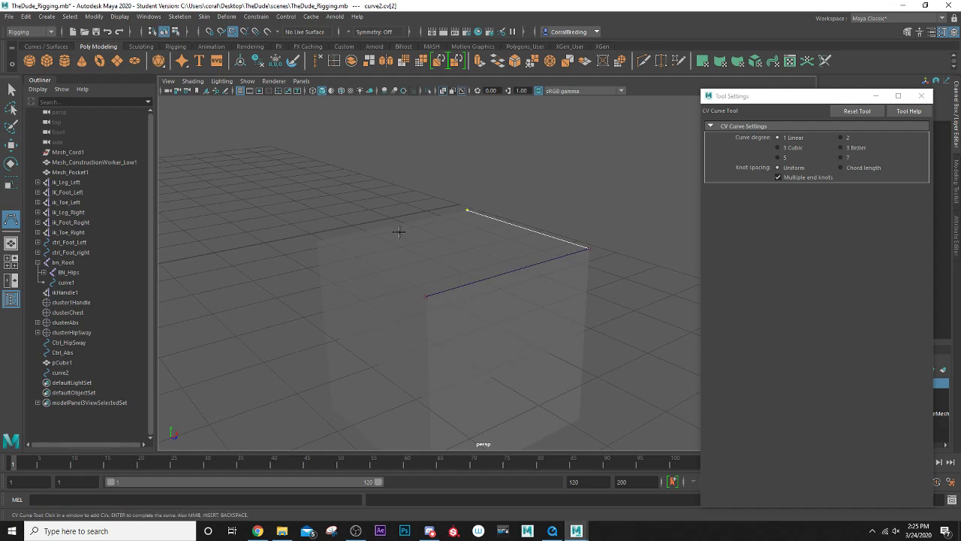
click(318, 241)
click(425, 296)
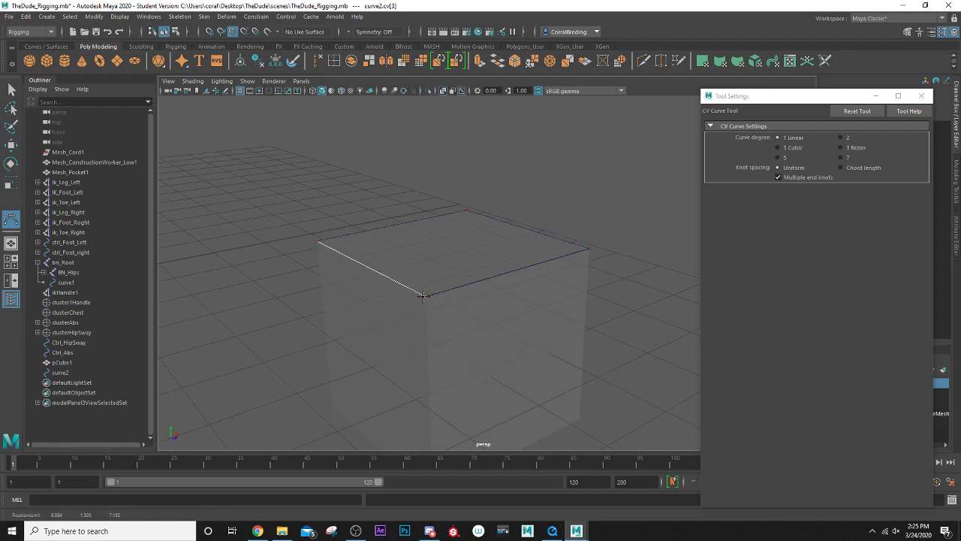
Continue the vertex-snapped curve down one vertical edge, along the adjoining bottom edge and back up to the next top corner
alt+middle_drag(426, 311, 421, 177)
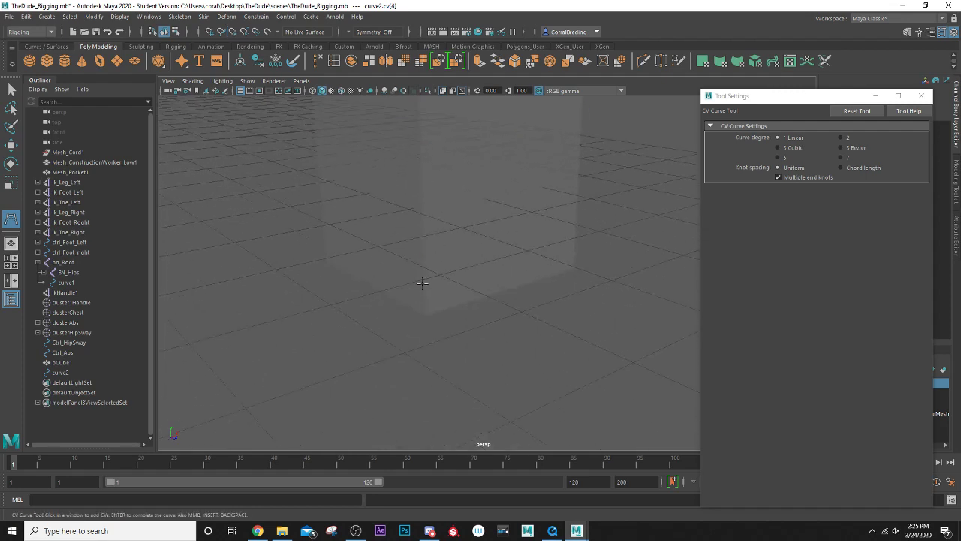
key(v)
click(427, 314)
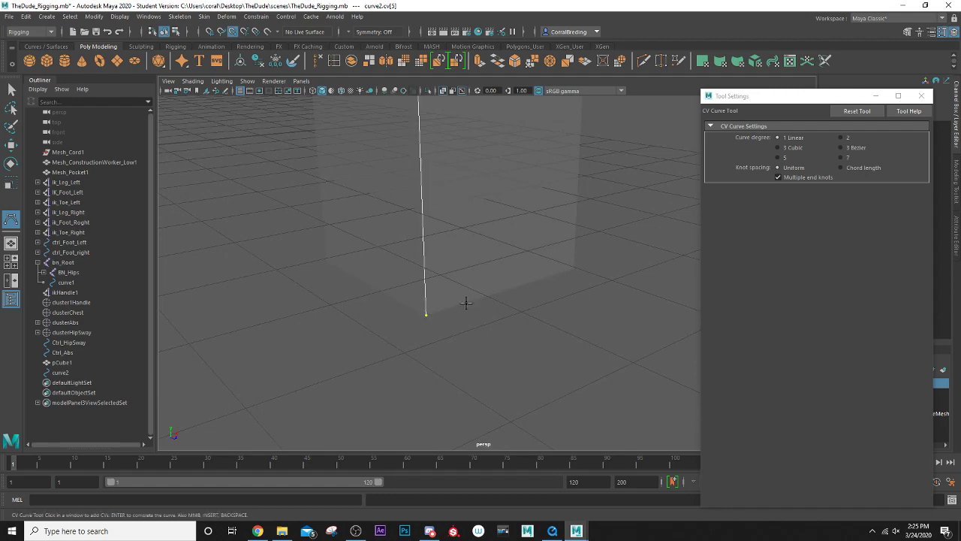
click(568, 278)
alt+drag(568, 268, 478, 264)
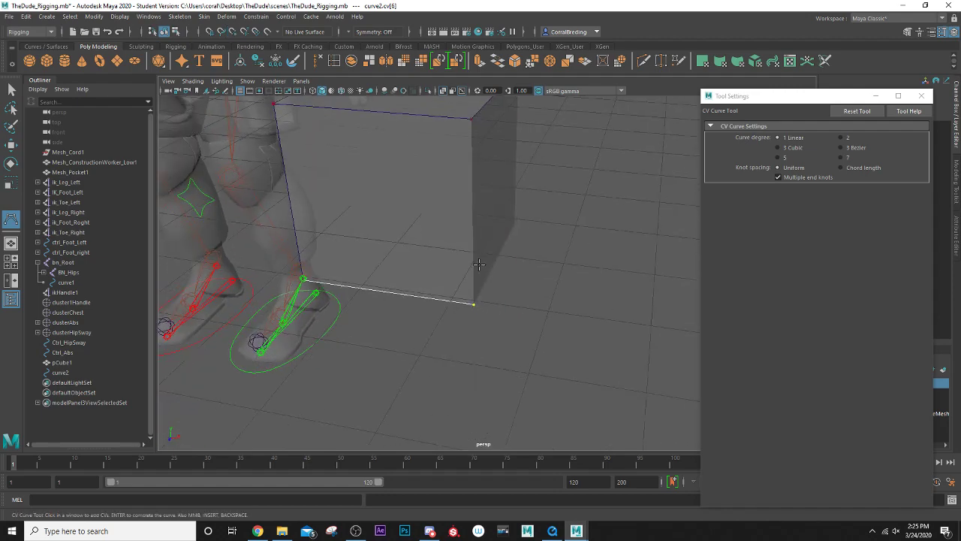
key(v)
click(470, 118)
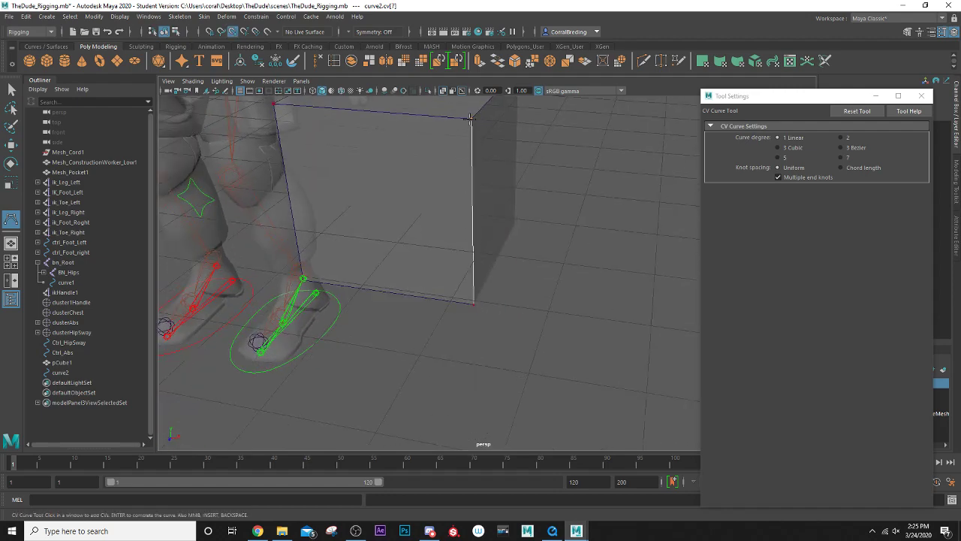
Retrace the same vertical edge down, follow the second bottom edge, and trace the third vertical edge up and back down
alt+drag(533, 279, 392, 266)
key(v)
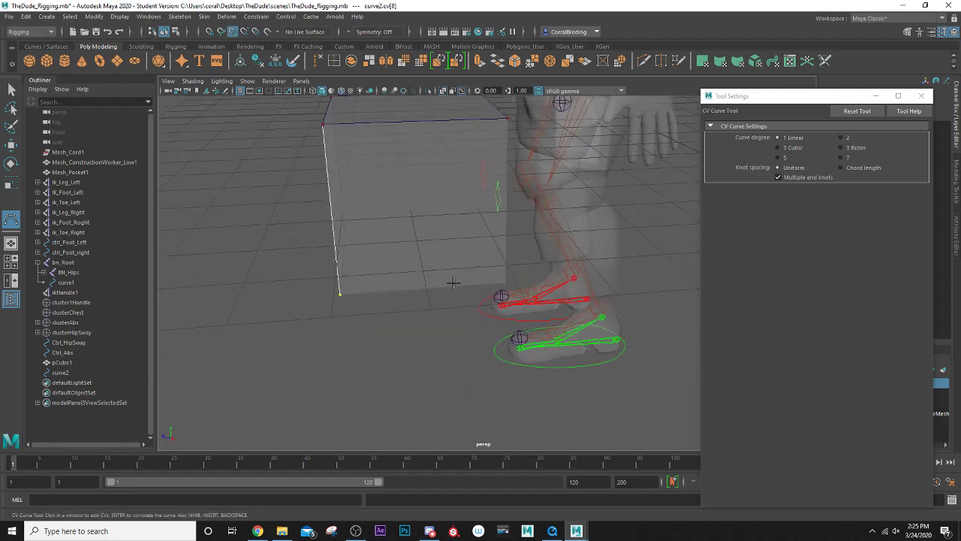
click(503, 281)
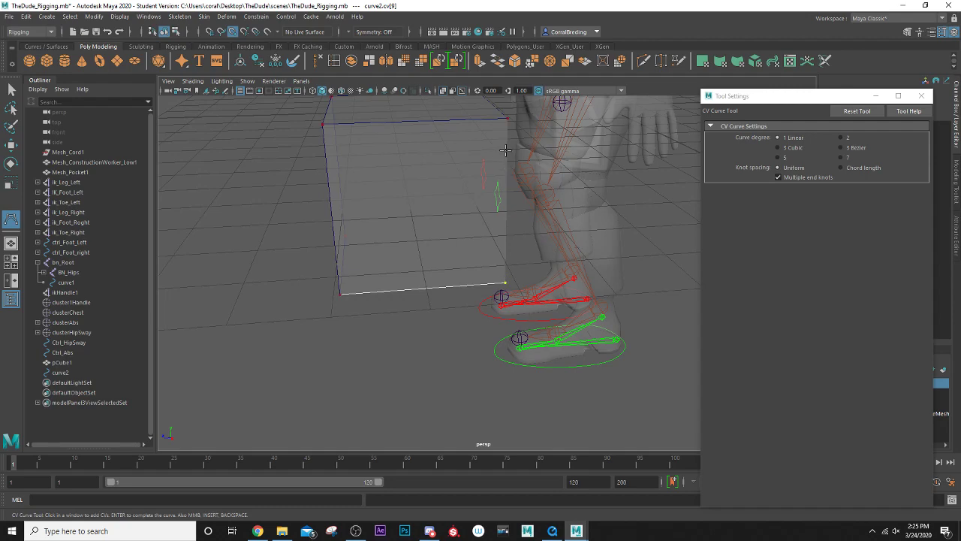
click(507, 115)
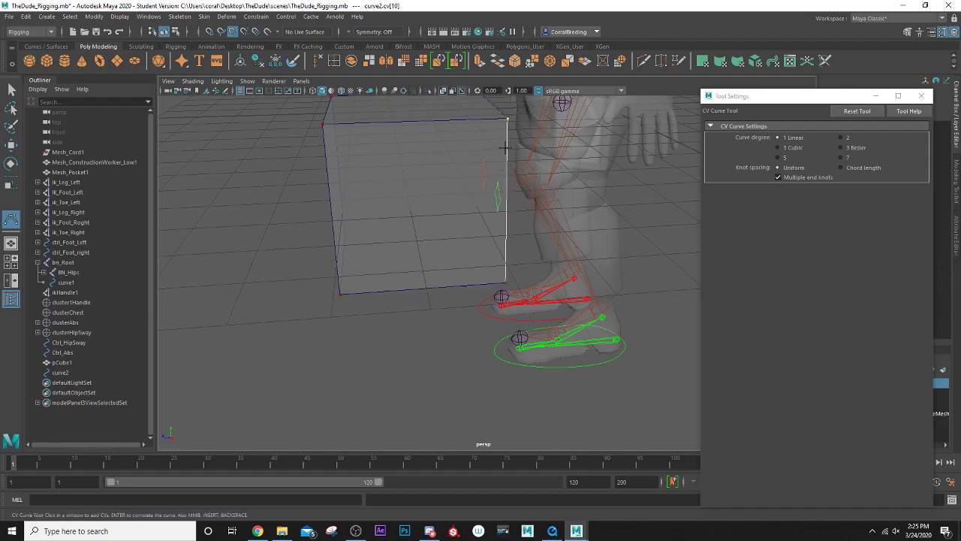
click(507, 285)
Trace the third bottom edge, the last vertical edge up and down and the final bottom edge, and finish the cube-shaped curve
alt+drag(534, 259, 441, 259)
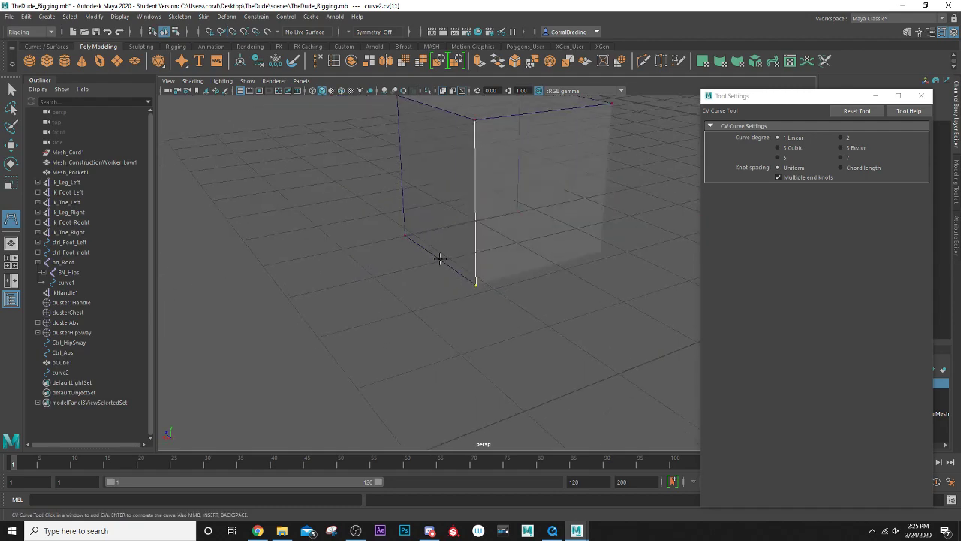
key(v)
click(601, 254)
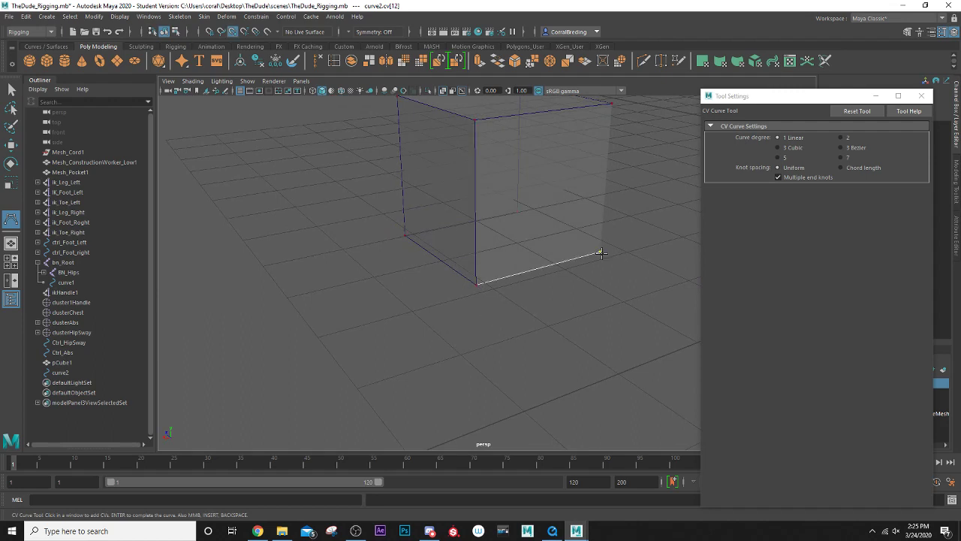
click(610, 102)
alt+drag(600, 253, 519, 268)
key(v)
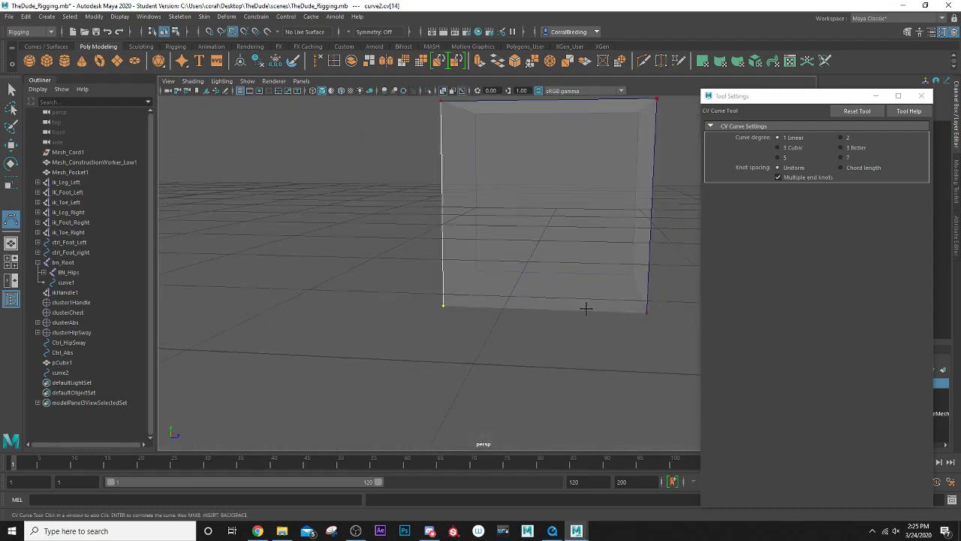
click(649, 313)
key(Return)
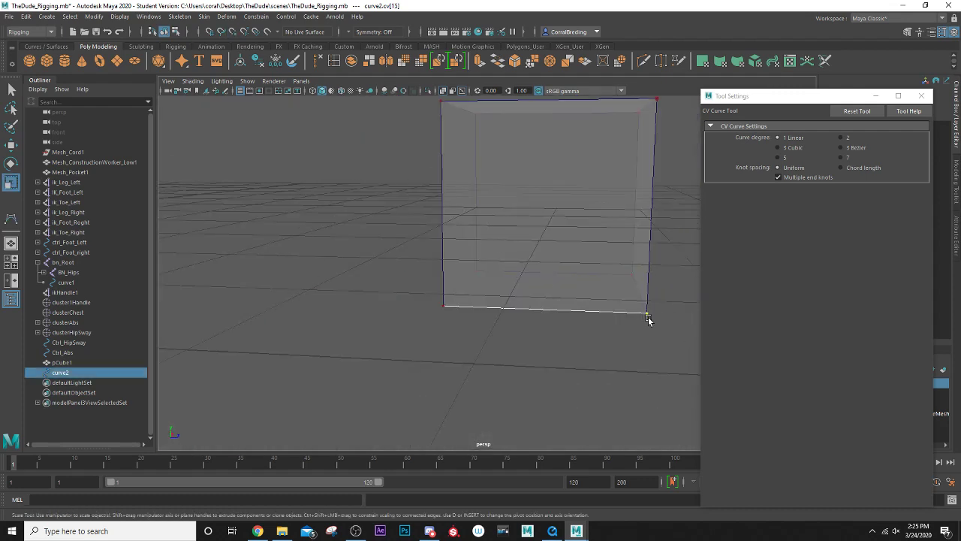
key(r)
Delete the polygon cube pCube1 from inside the traced outline and select the cube-shaped curve
click(546, 209)
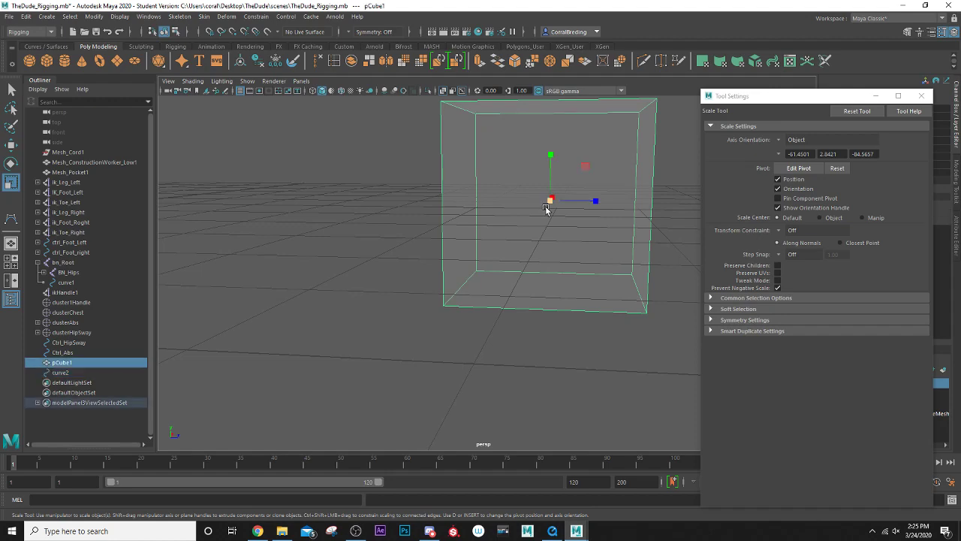
key(Delete)
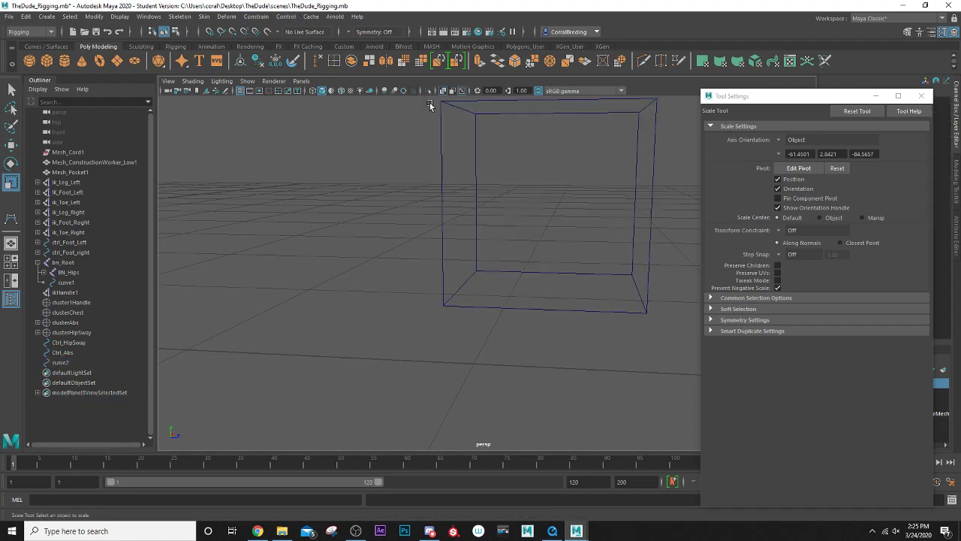
scroll(428, 173, down, 5)
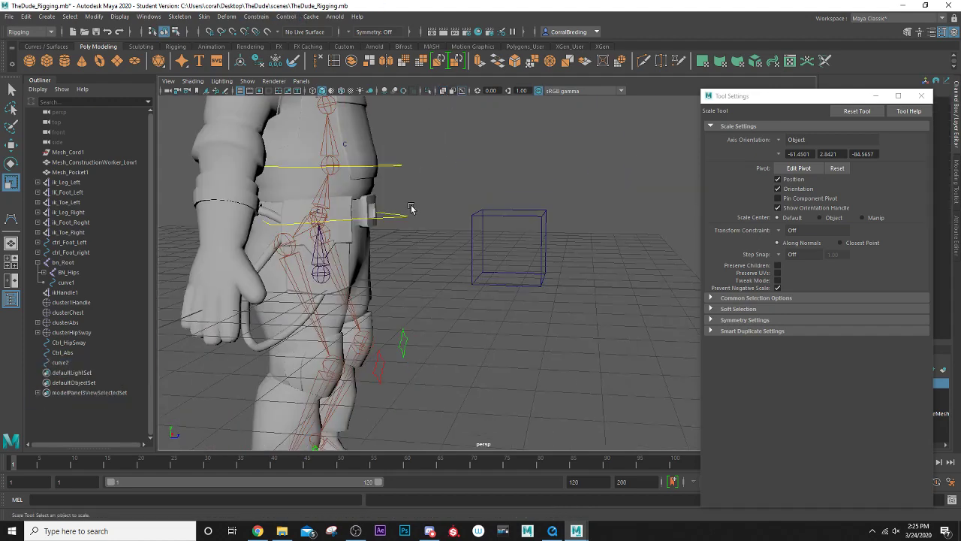
alt+drag(415, 217, 356, 255)
scroll(356, 256, down, 5)
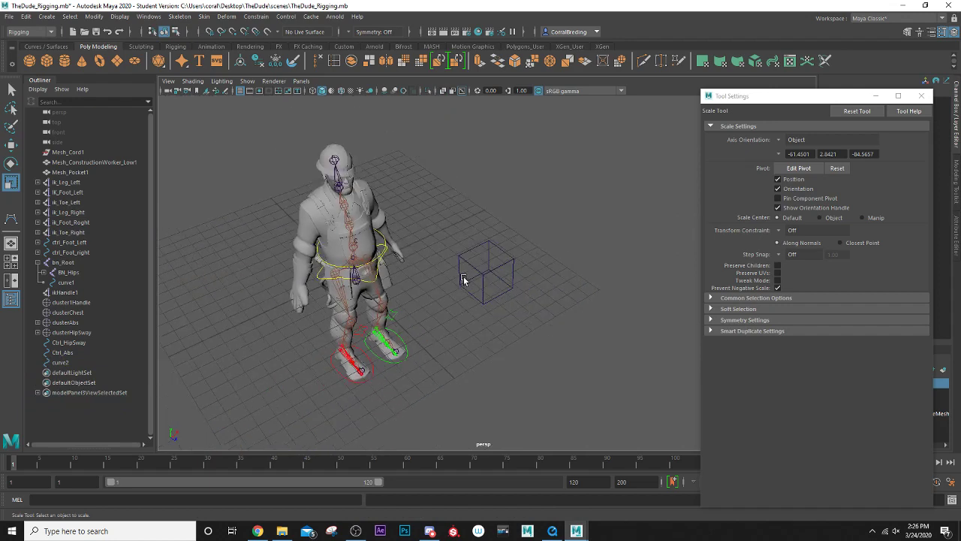
right_drag(471, 264, 470, 284)
click(482, 273)
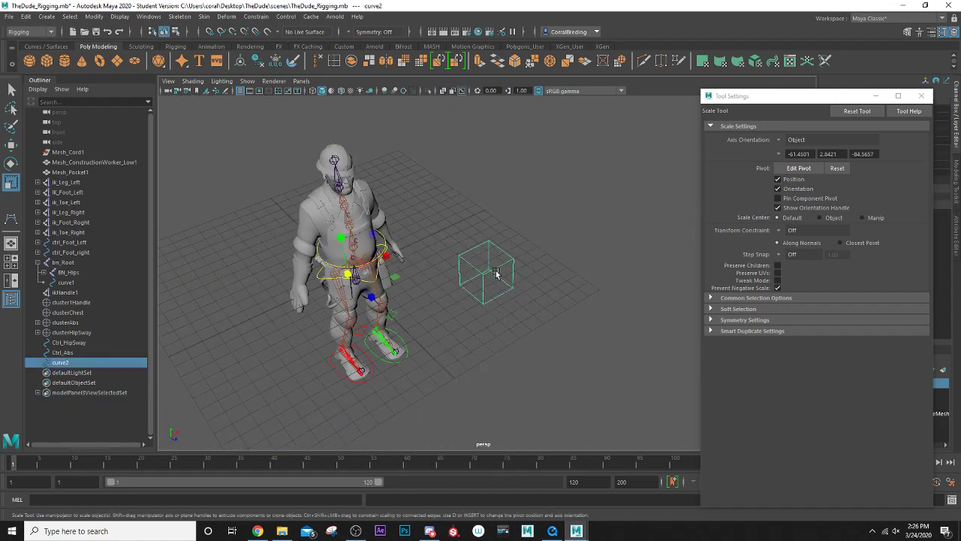
Move the cube-shaped curve from beside the character up to chest height
key(w)
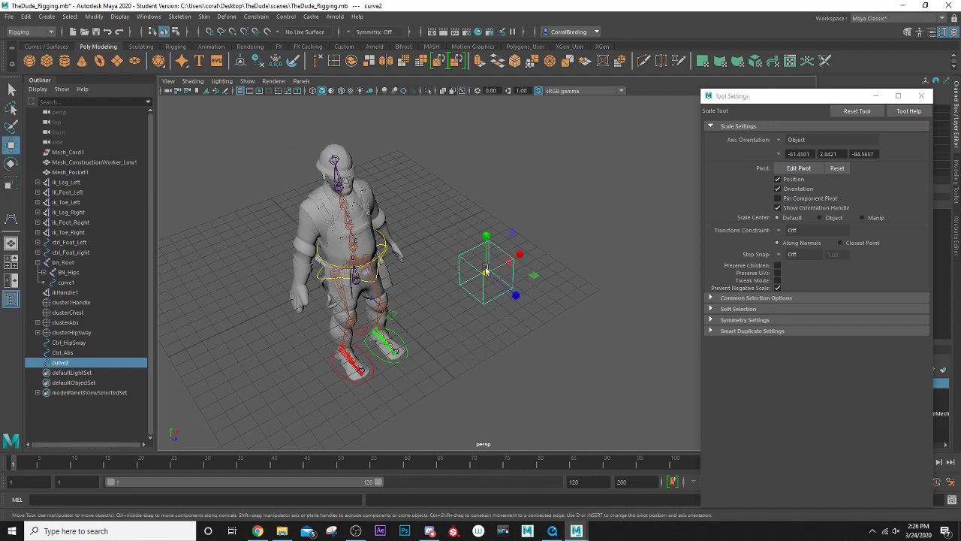
drag(516, 258, 412, 304)
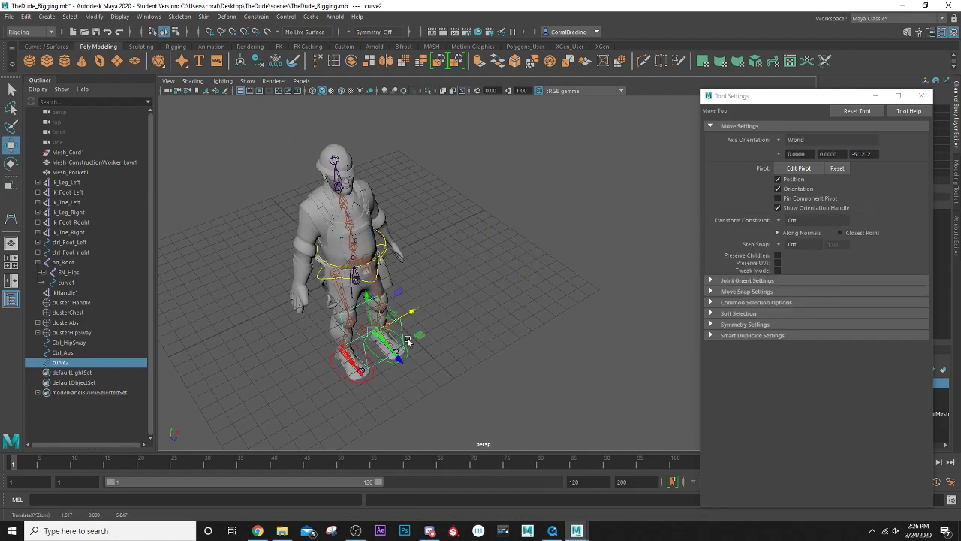
alt+drag(405, 365, 404, 319)
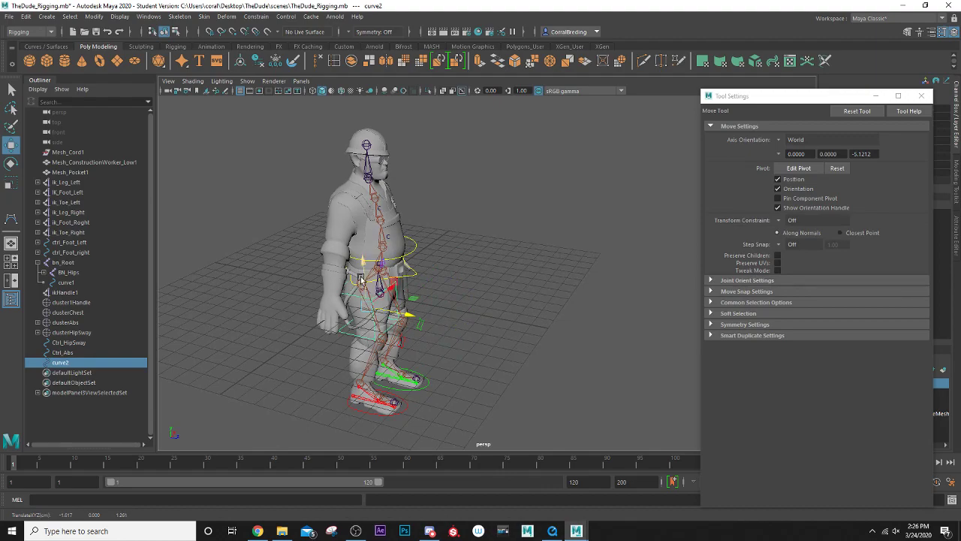
drag(363, 279, 353, 227)
alt+right_drag(353, 227, 383, 232)
alt+middle_drag(382, 233, 439, 262)
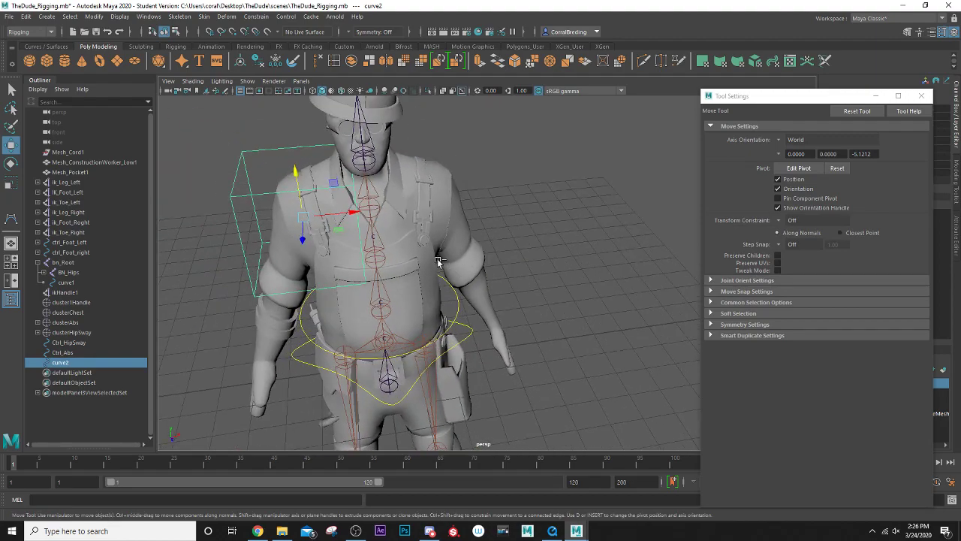
Duplicate the cube-shaped curve, set the copy aside beside the character, and centre the original around the chest
key(ctrl+d)
drag(345, 214, 766, 202)
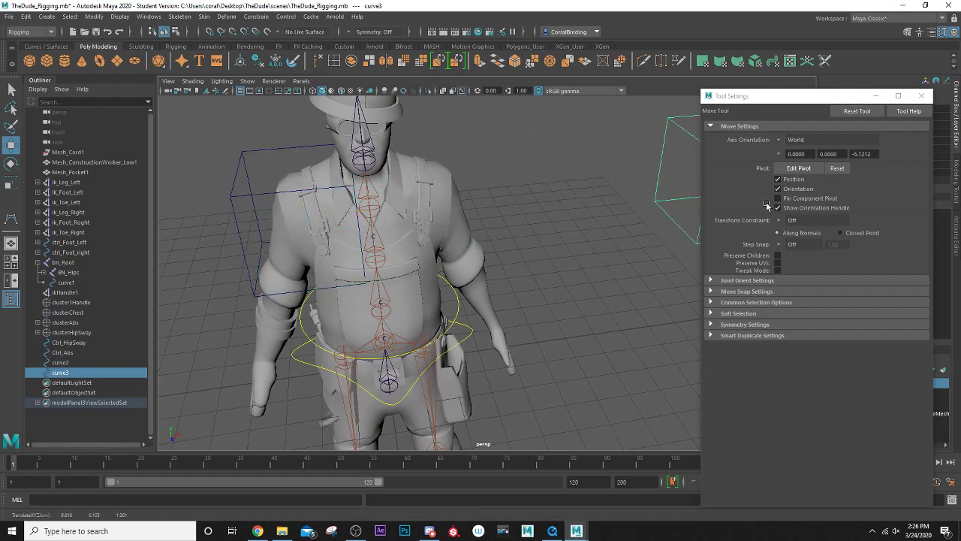
click(244, 196)
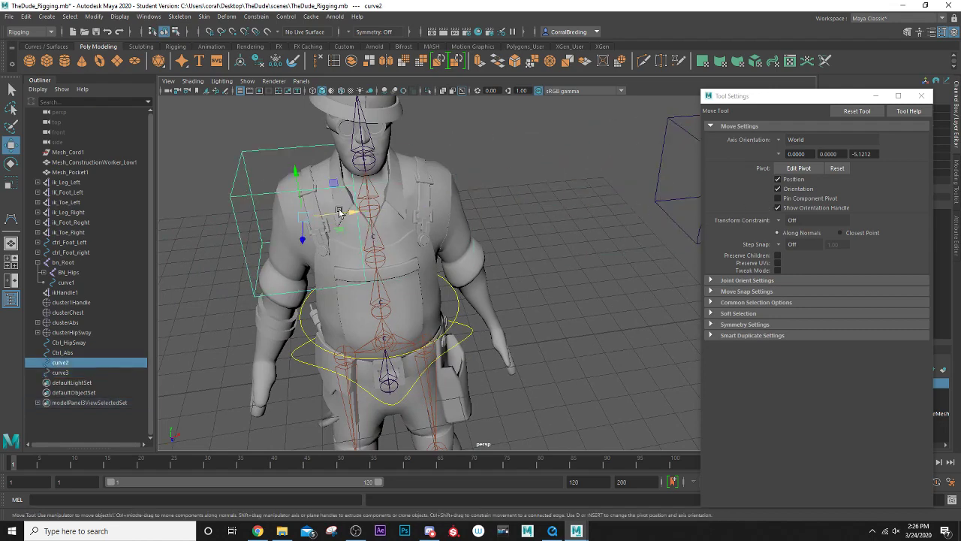
drag(350, 213, 416, 204)
alt+drag(347, 217, 425, 192)
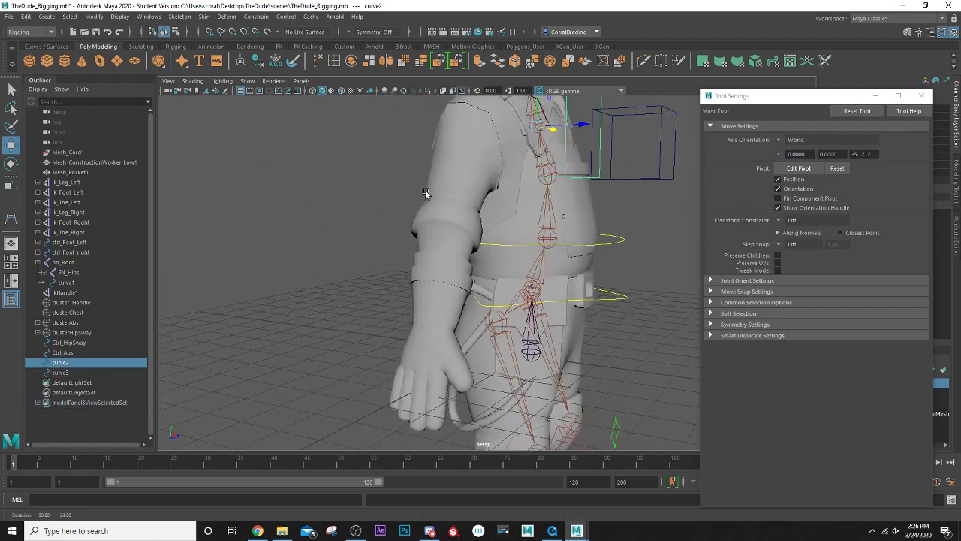
alt+middle_drag(425, 193, 311, 297)
drag(409, 208, 335, 296)
key(r)
key(w)
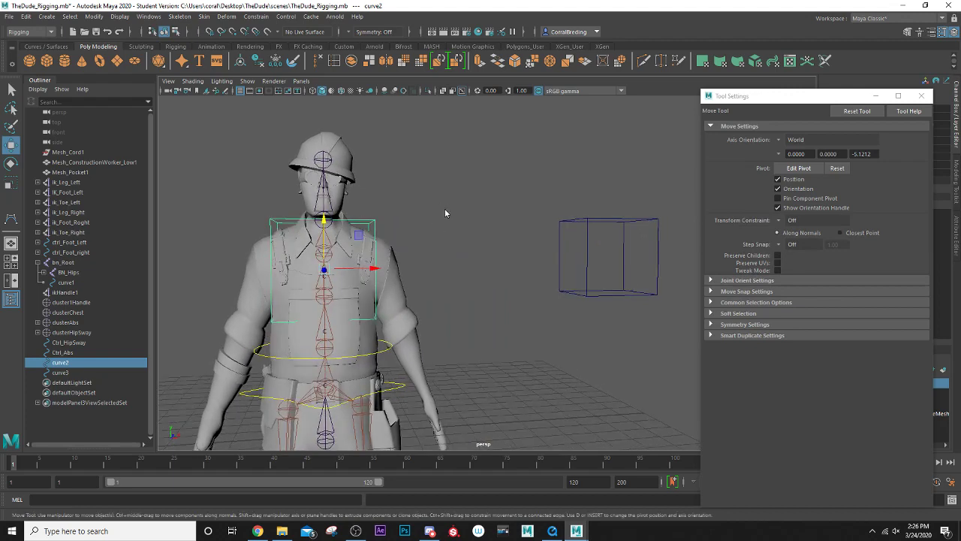
Select the lower control vertices of the chest curve and scale them wider across the torso
right_drag(446, 210, 419, 210)
drag(241, 303, 290, 334)
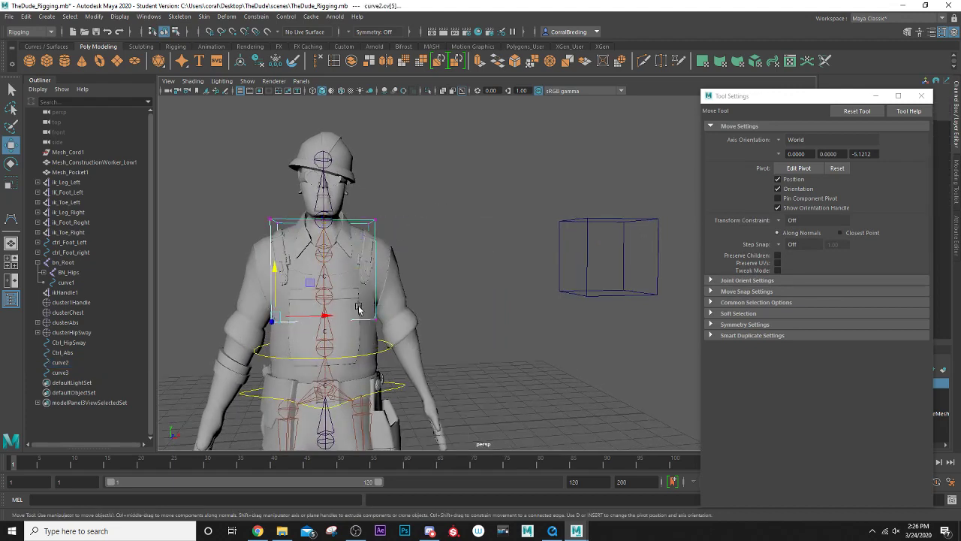
shift+drag(394, 293, 373, 314)
key(r)
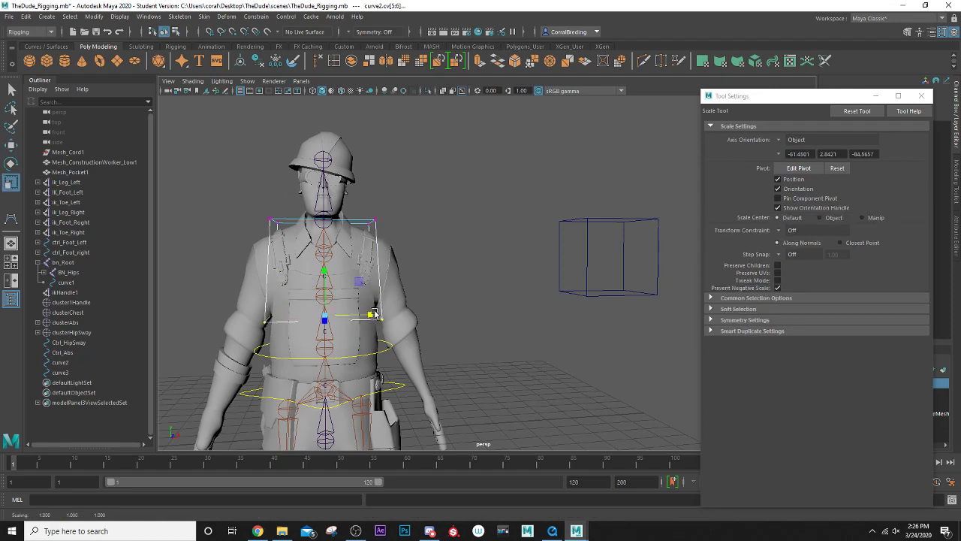
Narrow the chest curve's upper corners, pull its lower front vertices forward past the torso, and return to object selection
scroll(363, 301, up, 3)
alt+middle_drag(360, 276, 469, 300)
drag(239, 191, 279, 222)
shift+drag(437, 198, 582, 344)
scroll(383, 245, down, 2)
key(w)
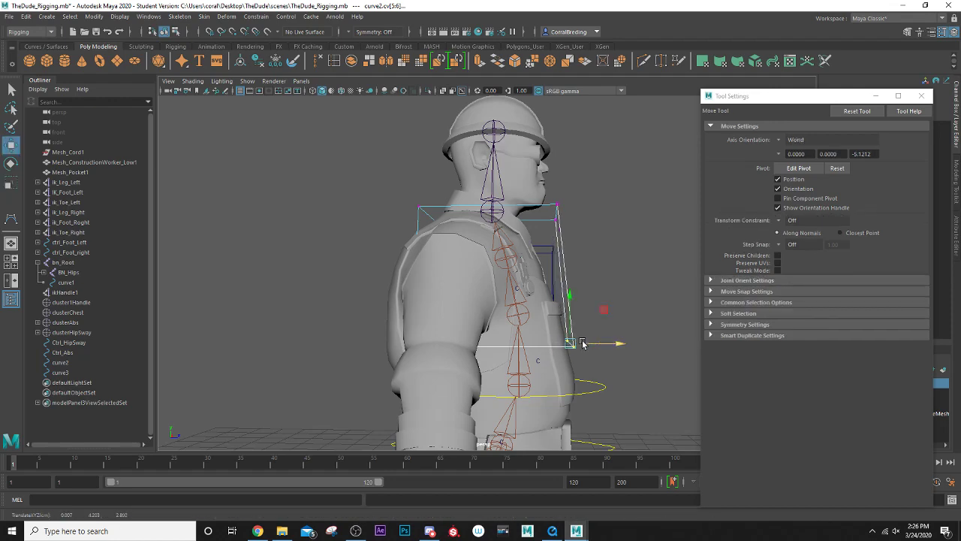
alt+drag(455, 335, 414, 303)
right_drag(426, 229, 465, 213)
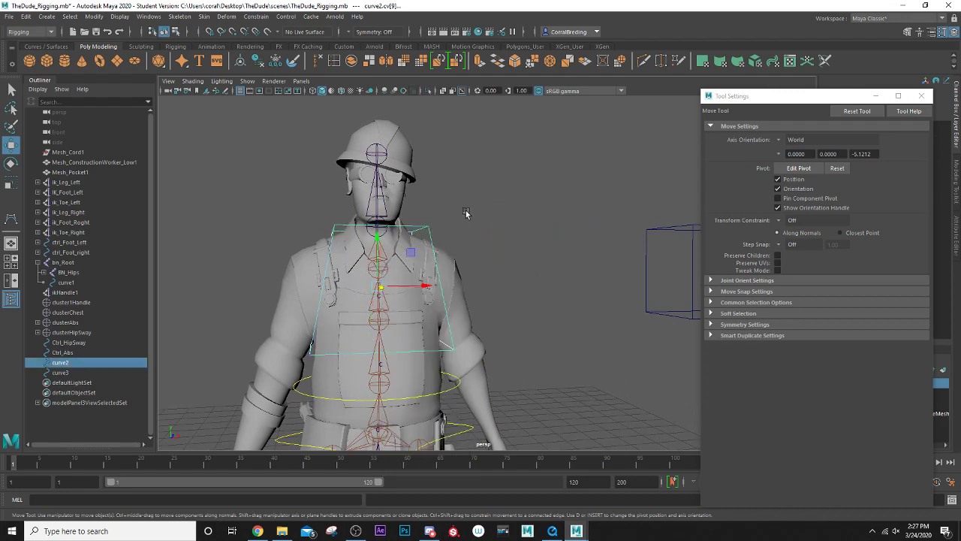
click(466, 213)
click(425, 228)
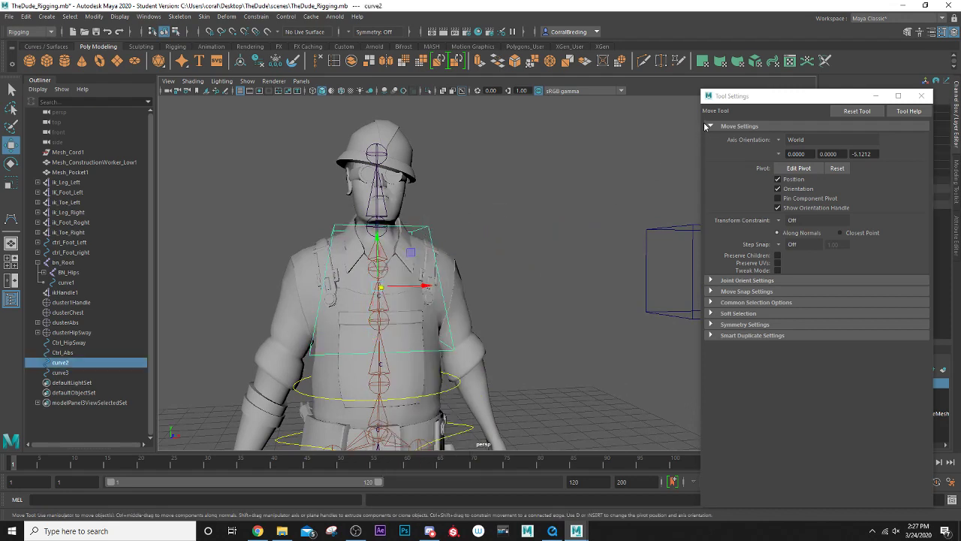
Close the tool settings, freeze the chest curve's transformations and rename it Ctrl_Chest
click(921, 95)
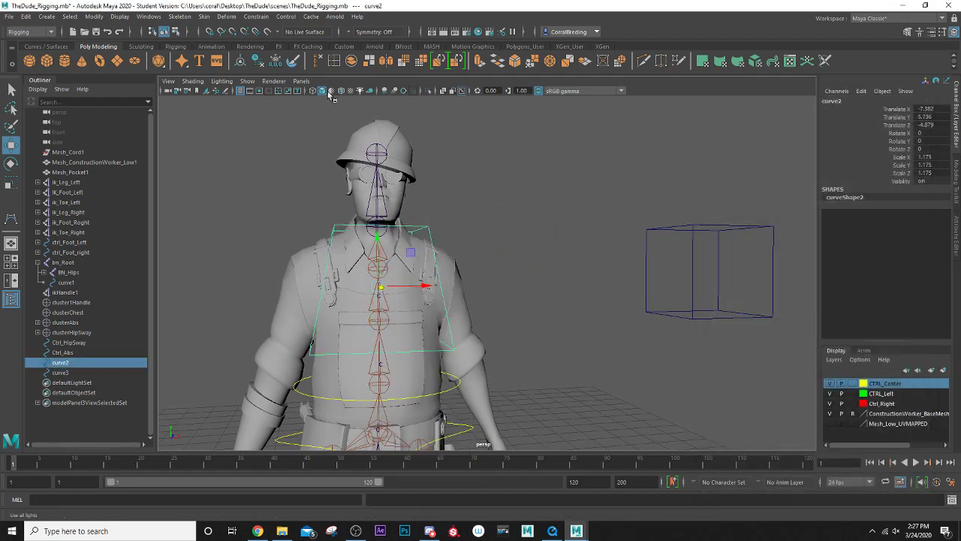
click(275, 62)
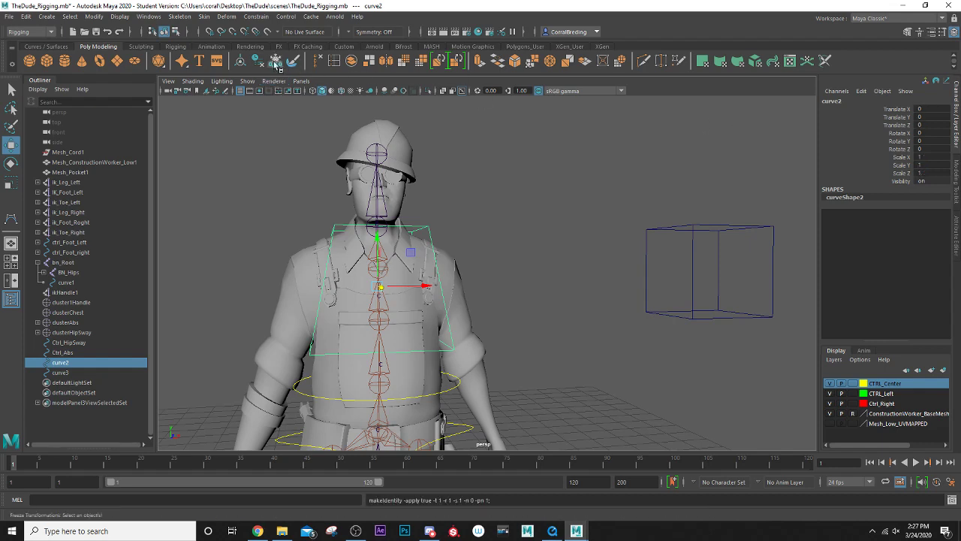
click(847, 100)
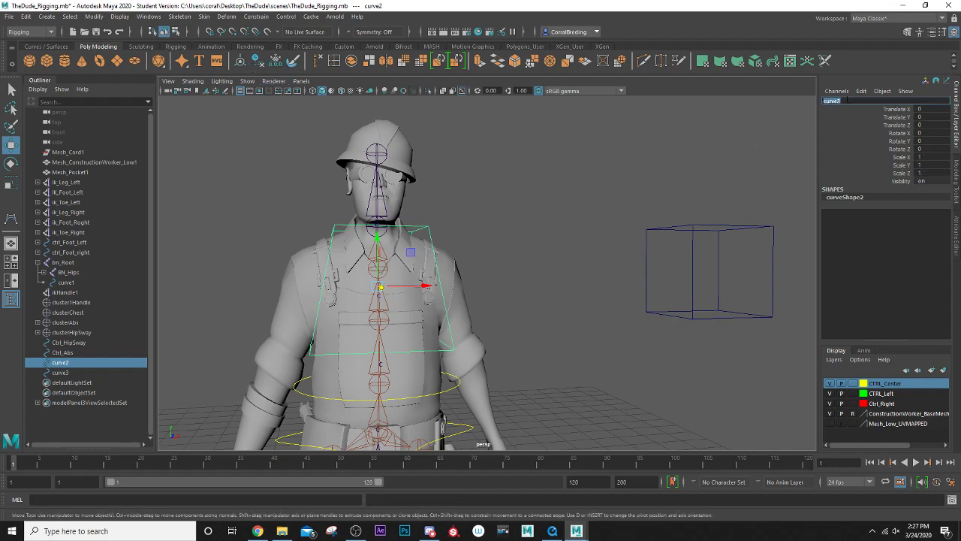
text(Ctrl_Chest)
key(Return)
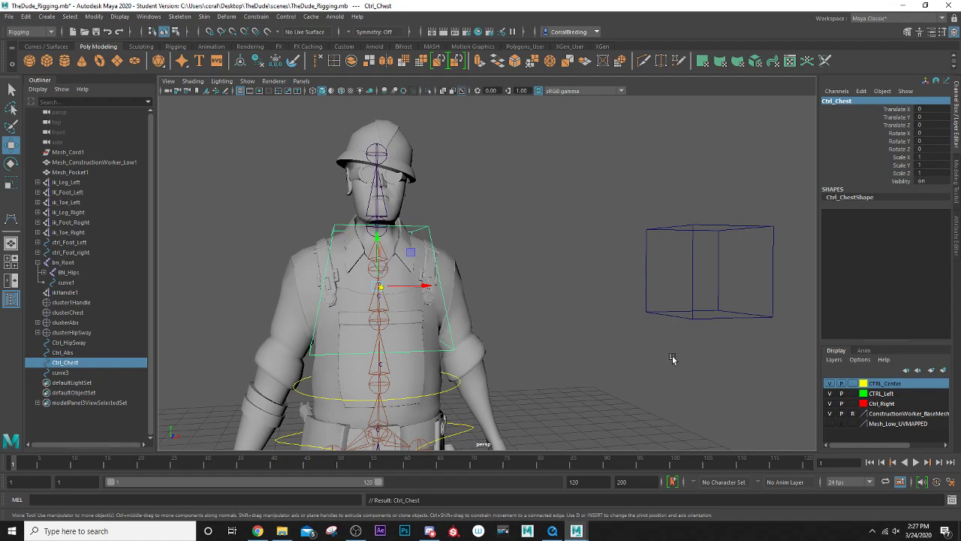
Point-constrain clusterChest using the selection of Ctrl_Chest followed by the cluster handle
alt+middle_drag(451, 301, 515, 287)
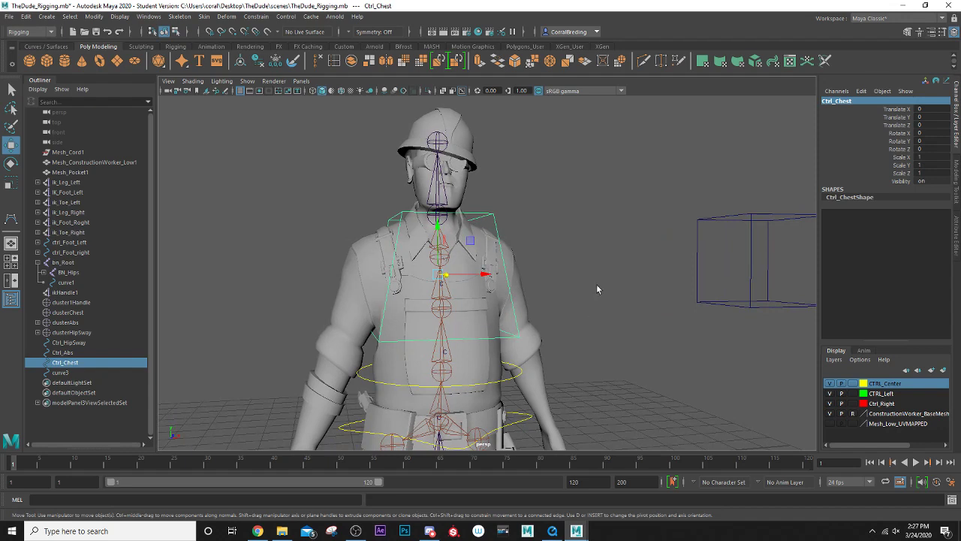
scroll(481, 262, up, 3)
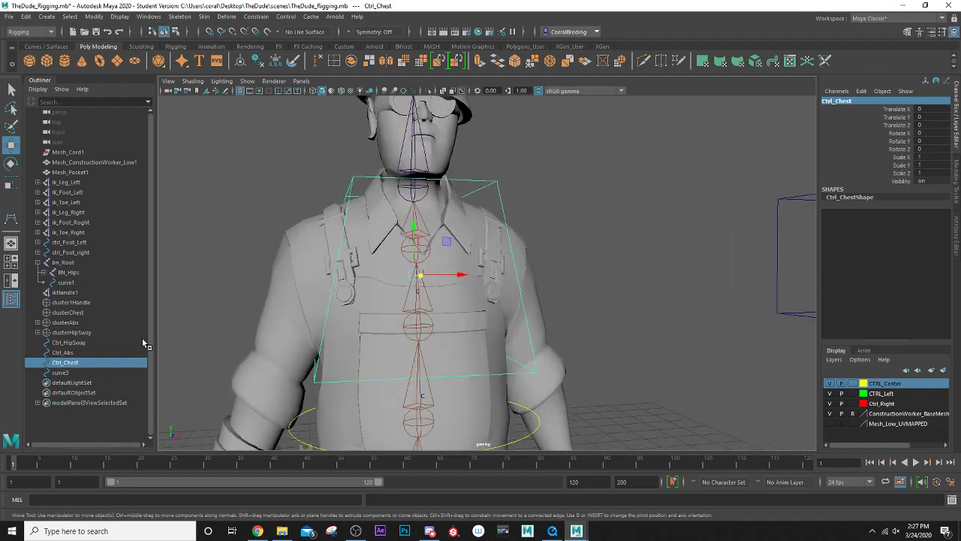
ctrl+click(77, 313)
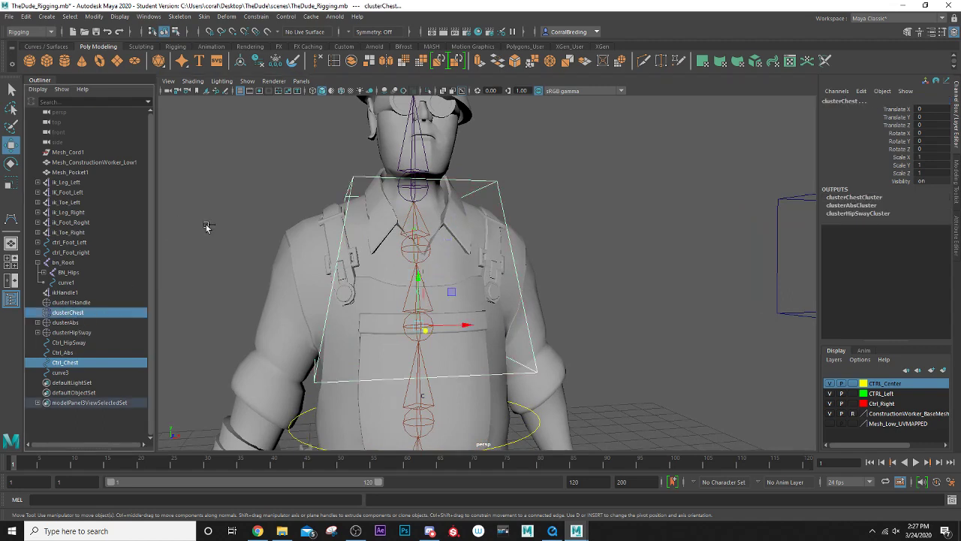
click(255, 17)
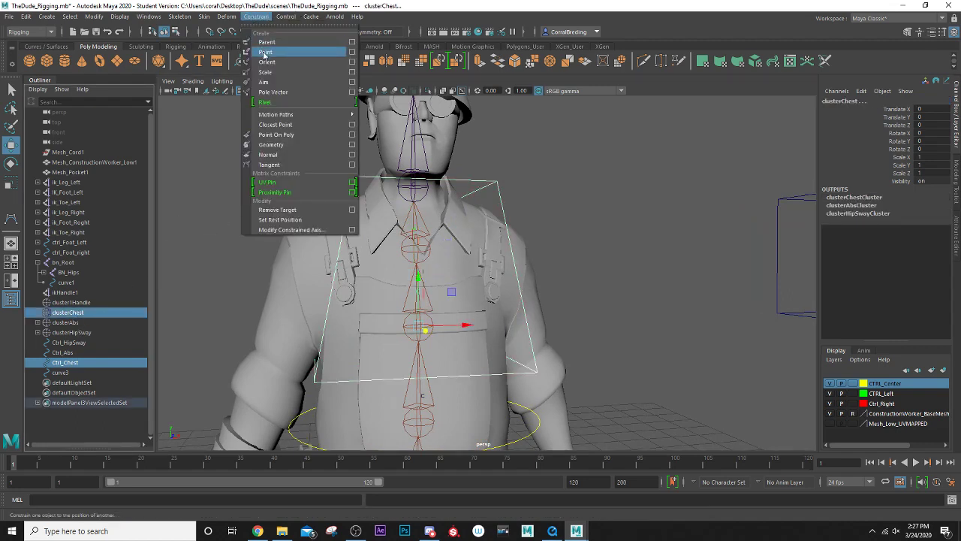
click(264, 54)
Test the point constraint by moving Ctrl_Chest, and undo the test move
click(497, 200)
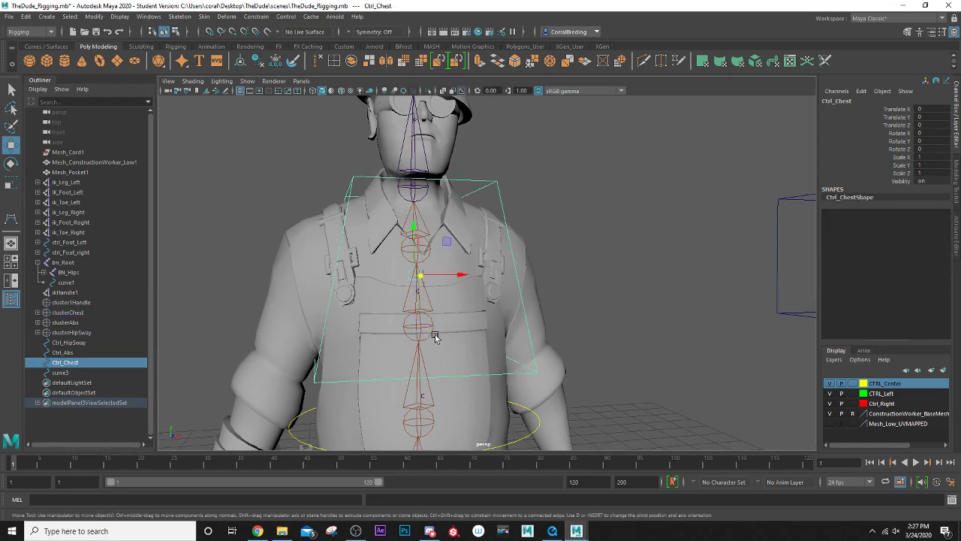
alt+drag(435, 335, 448, 342)
mouse_move(444, 303)
mouse_down()
mouse_move(452, 311)
mouse_move(442, 286)
mouse_move(457, 304)
mouse_move(442, 286)
mouse_up()
key(ctrl+z)
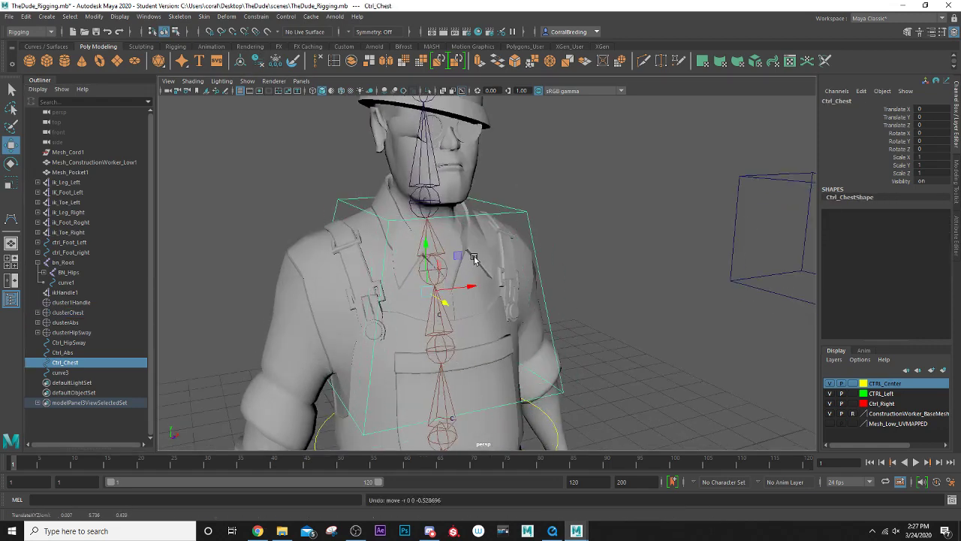
alt+drag(473, 259, 453, 279)
key(ctrl+z)
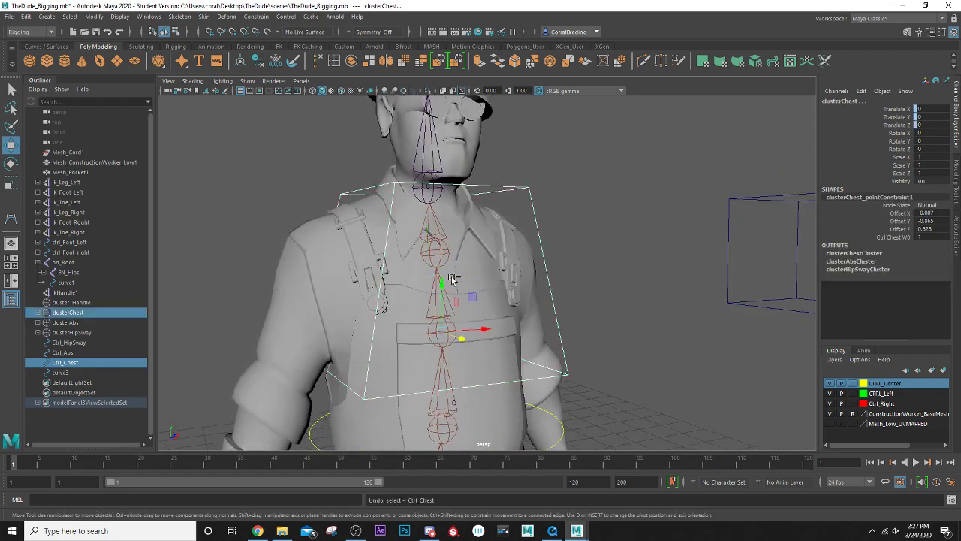
Try to reposition the pivot of Ctrl_Chest slightly lower with vertex snapping, and undo the pivot move
click(540, 230)
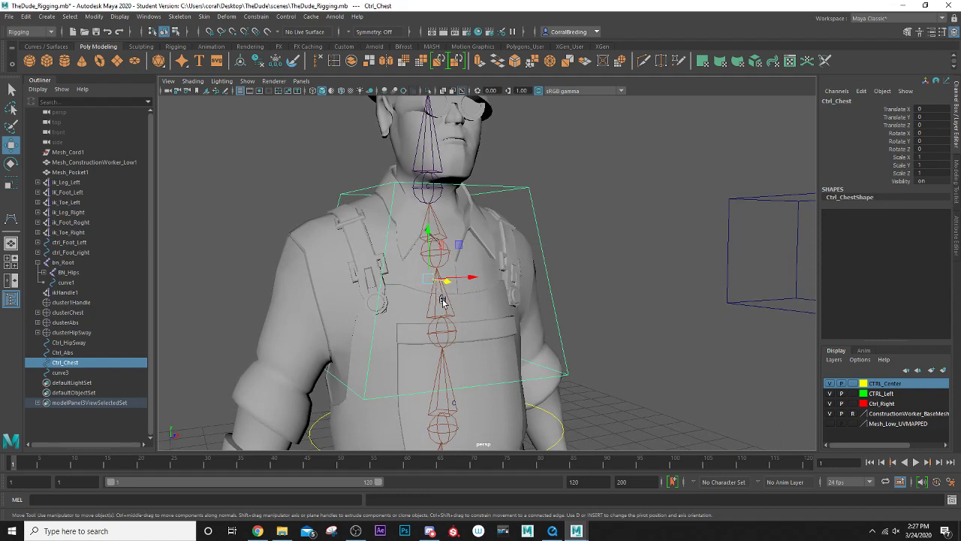
key(d)
key(v)
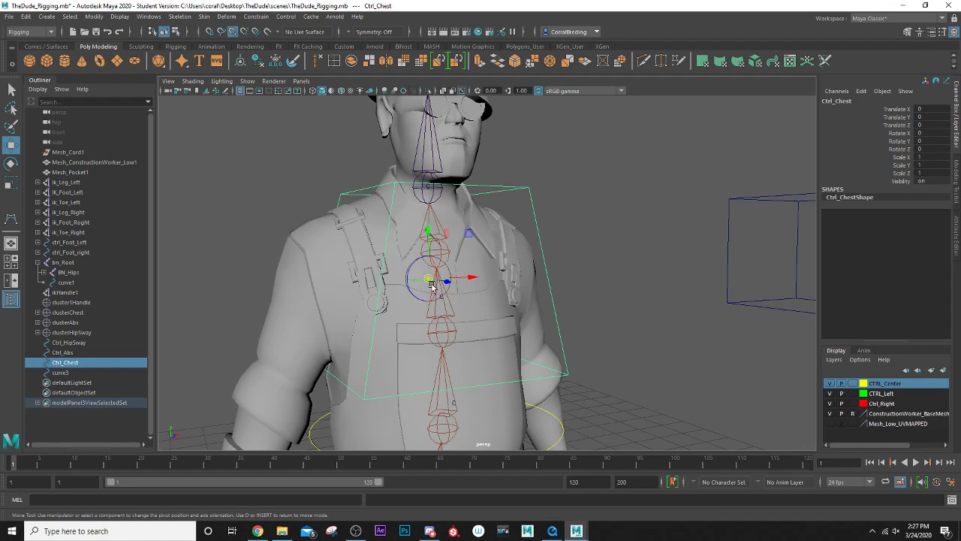
drag(426, 277, 429, 288)
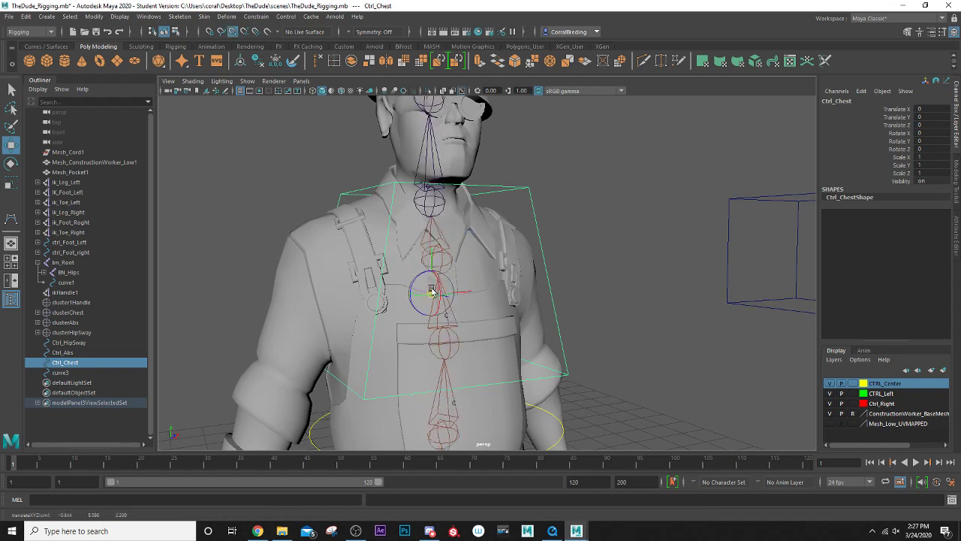
key(ctrl+z)
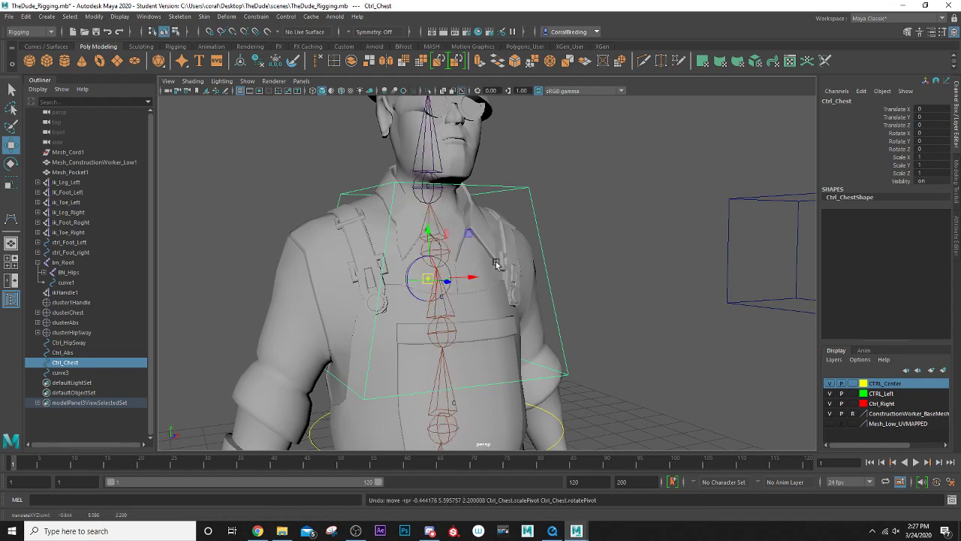
Reselect Ctrl_Chest, retry the vertex-snapped pivot move near the chest cluster, and undo it
click(551, 281)
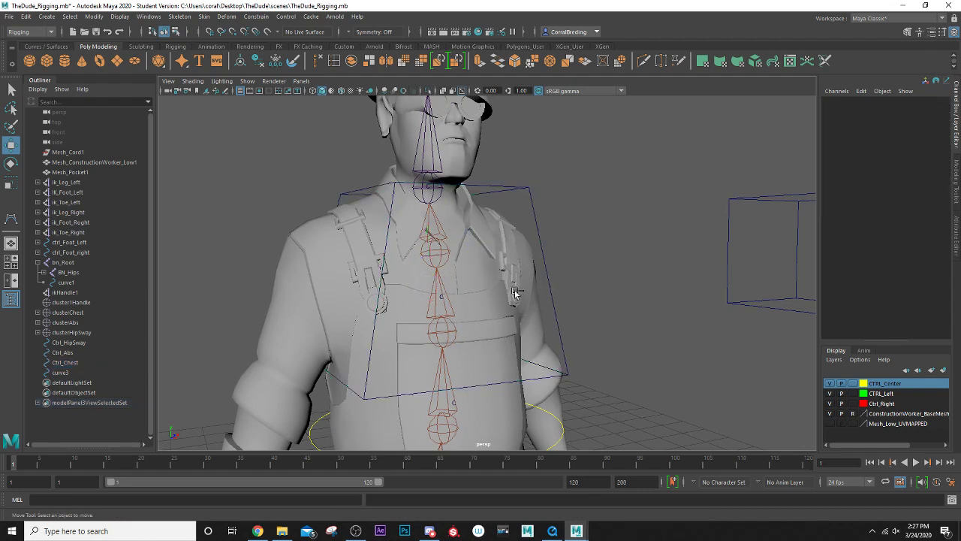
click(441, 298)
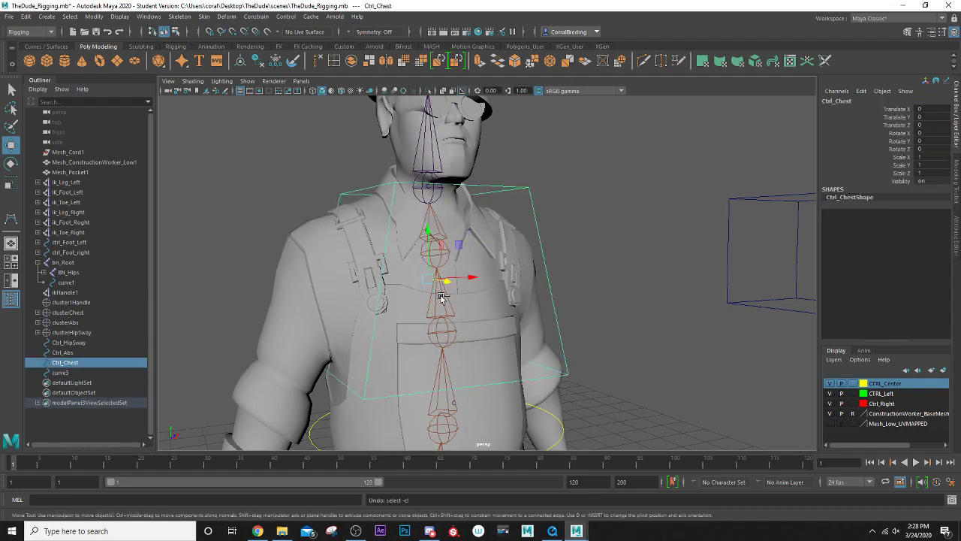
shift+click(441, 298)
key(ctrl+z)
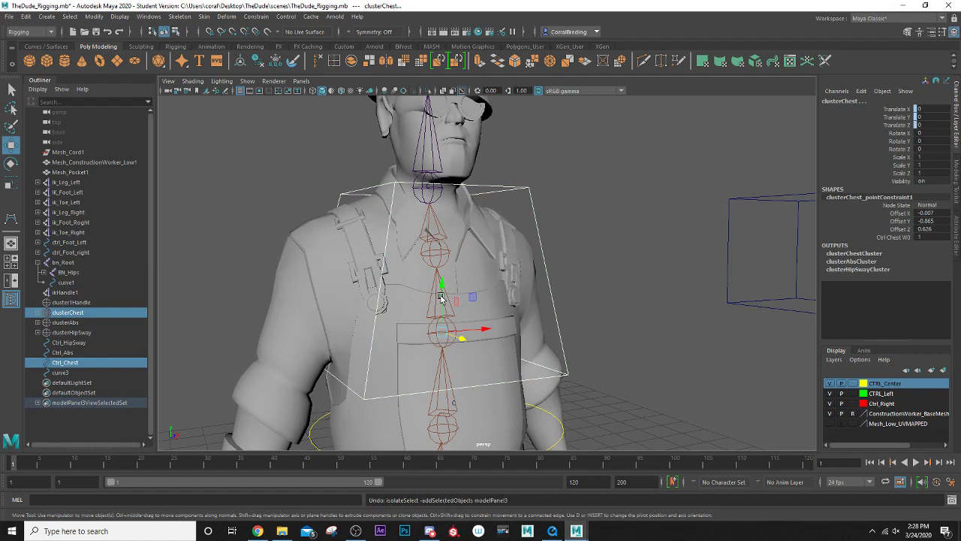
click(554, 306)
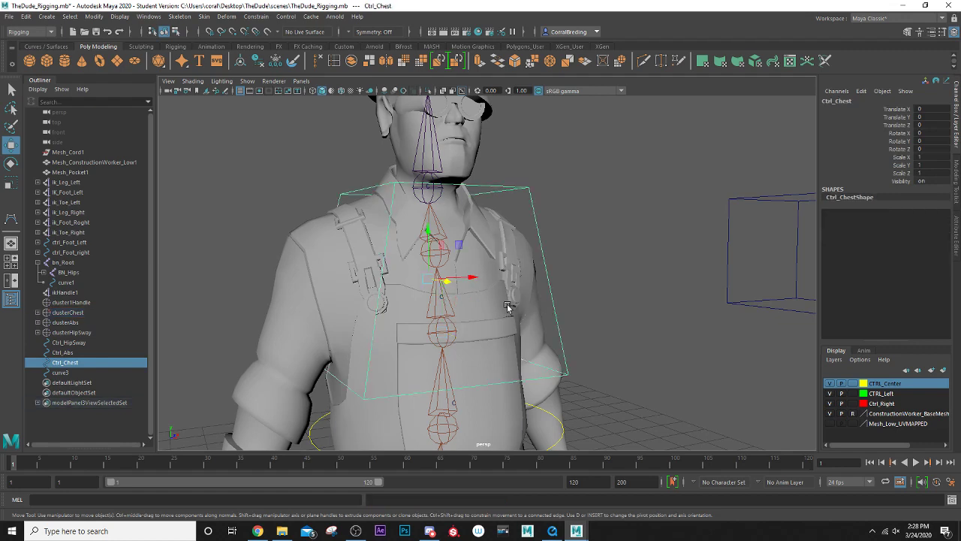
key(v)
drag(429, 279, 428, 289)
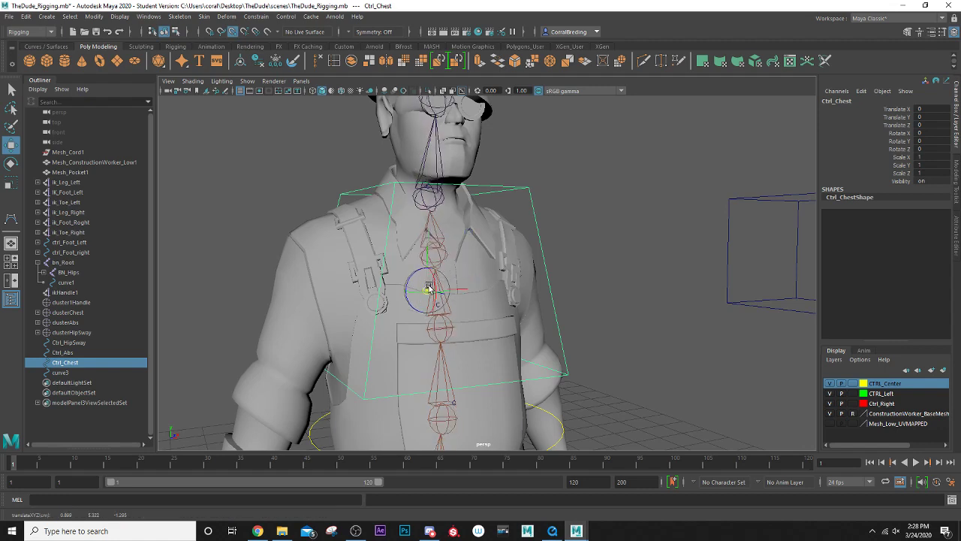
key(ctrl+z)
key(ctrl+z)
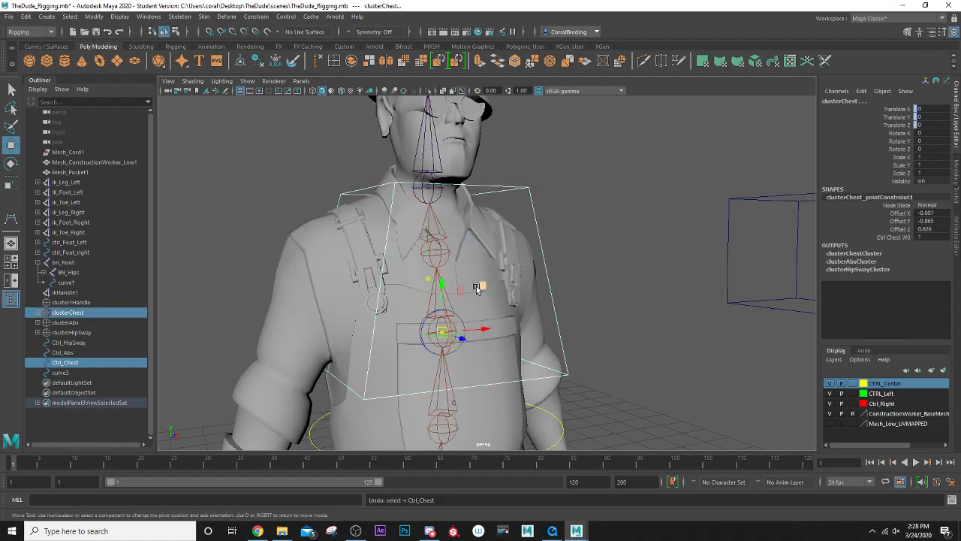
key(ctrl+z)
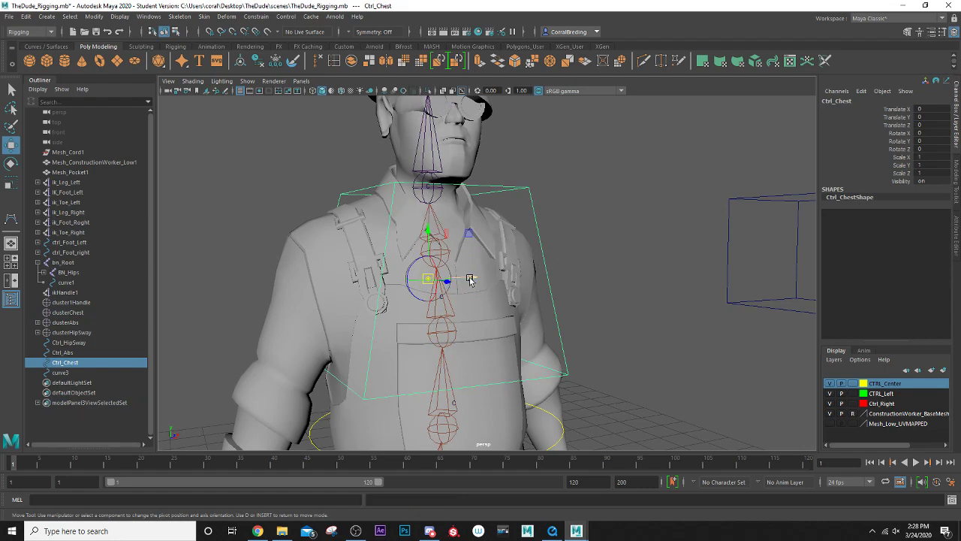
key(d)
mouse_move(470, 280)
mouse_down()
mouse_move(483, 278)
mouse_move(457, 281)
mouse_up()
key(ctrl+z)
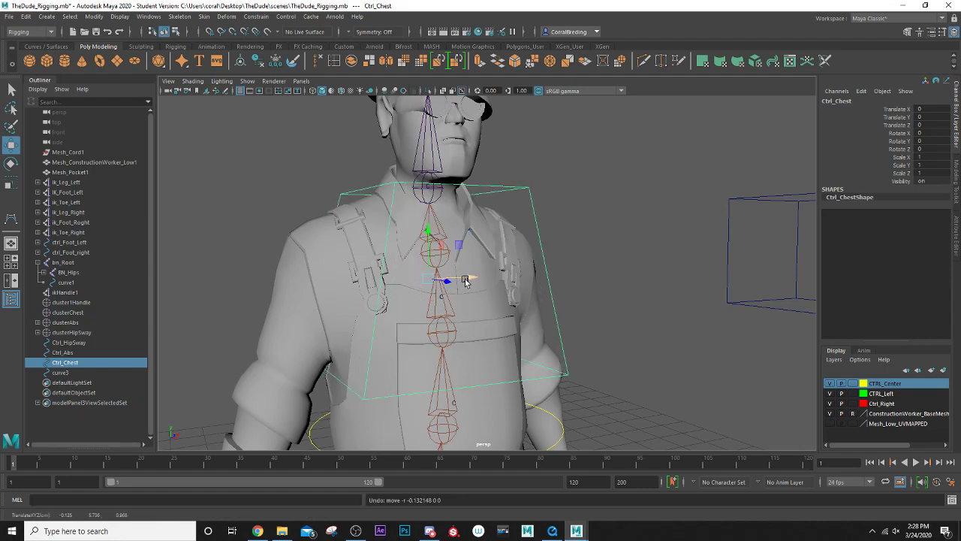
Snap the pivot of Ctrl_Chest onto the spine joint at the bib's upper edge, and undo the stray move that follows
key(d)
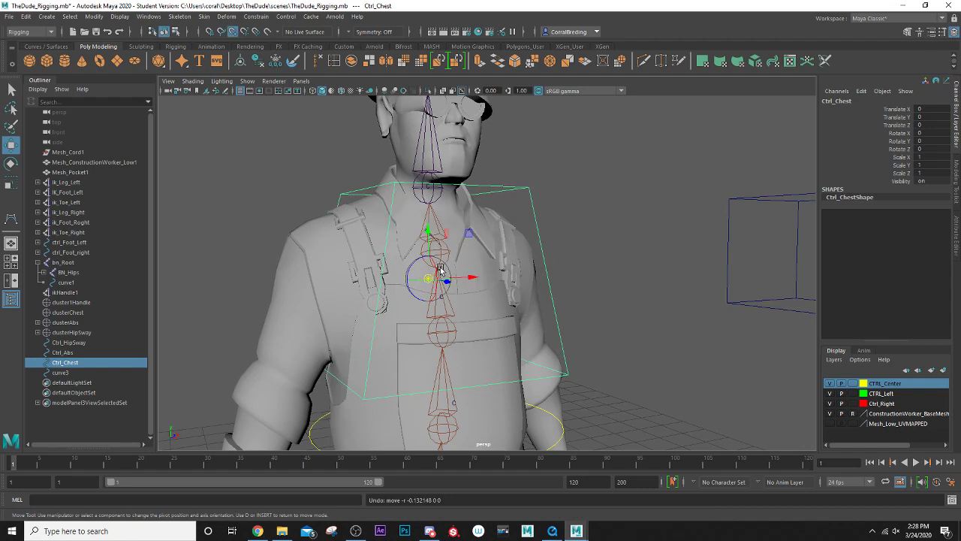
drag(426, 276, 439, 300)
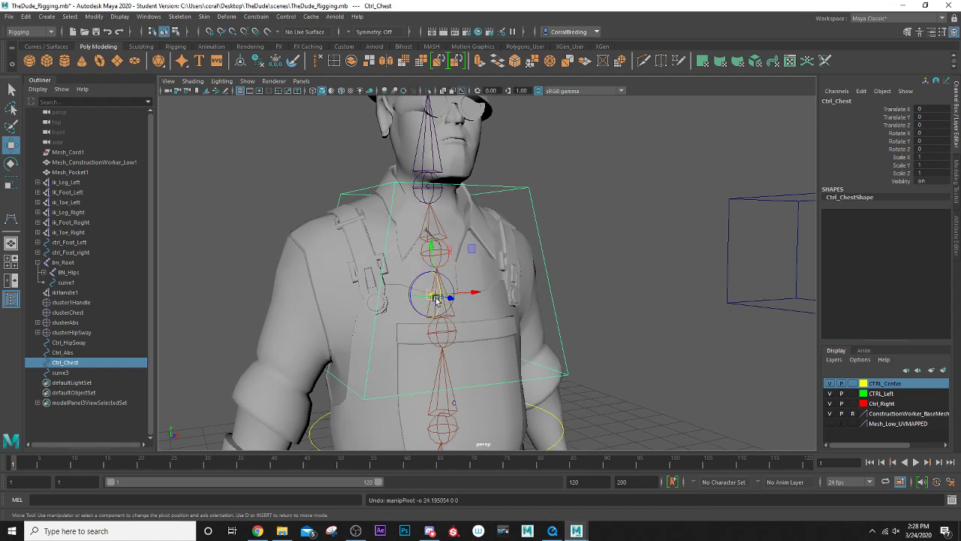
key(v)
drag(430, 291, 442, 331)
key(d)
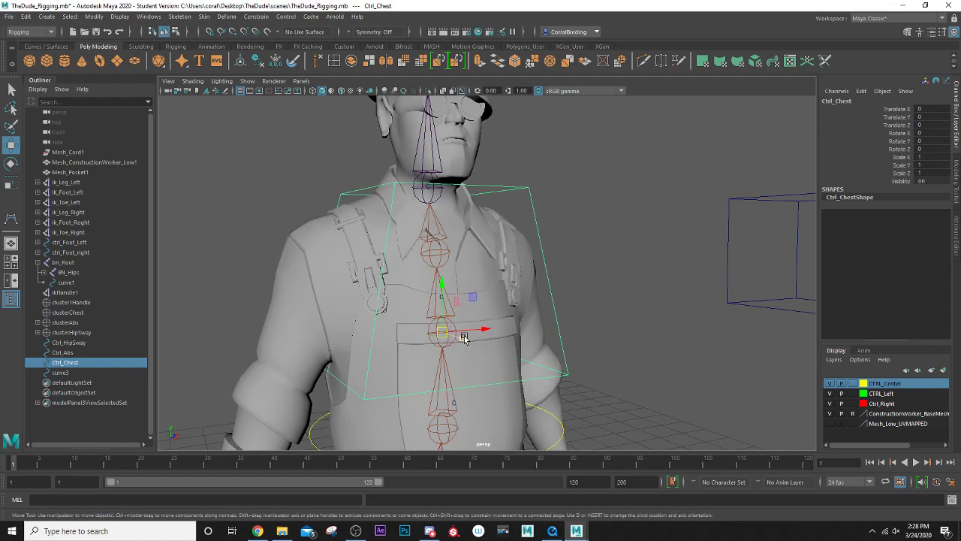
key(ctrl+z)
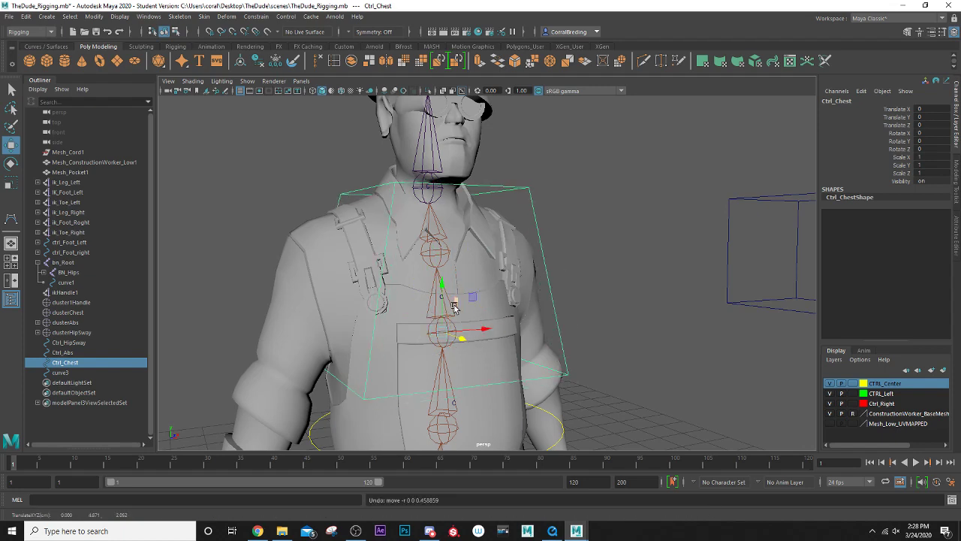
Parent-constrain clusterChest using the selection of Ctrl_Chest followed by the cluster handle, and reselect the control to check it
ctrl+click(79, 313)
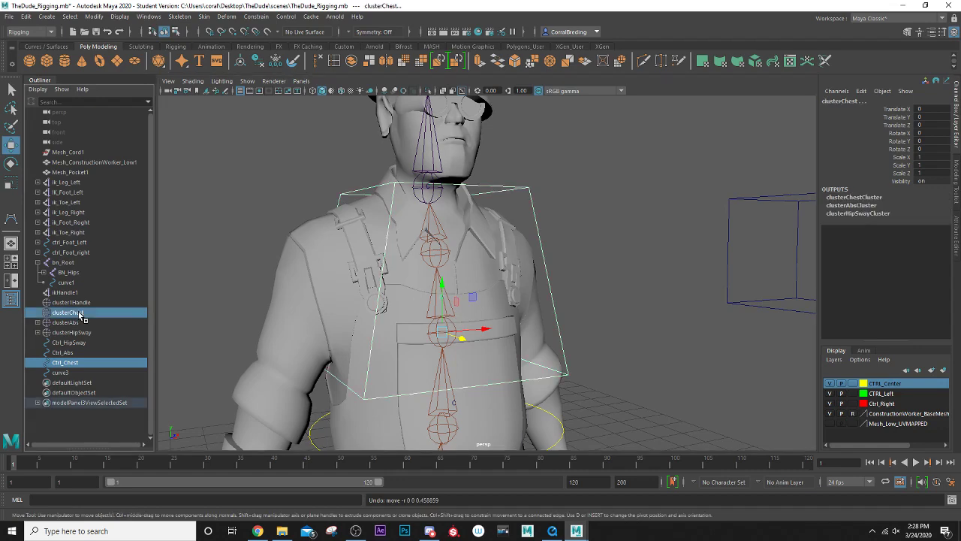
click(255, 16)
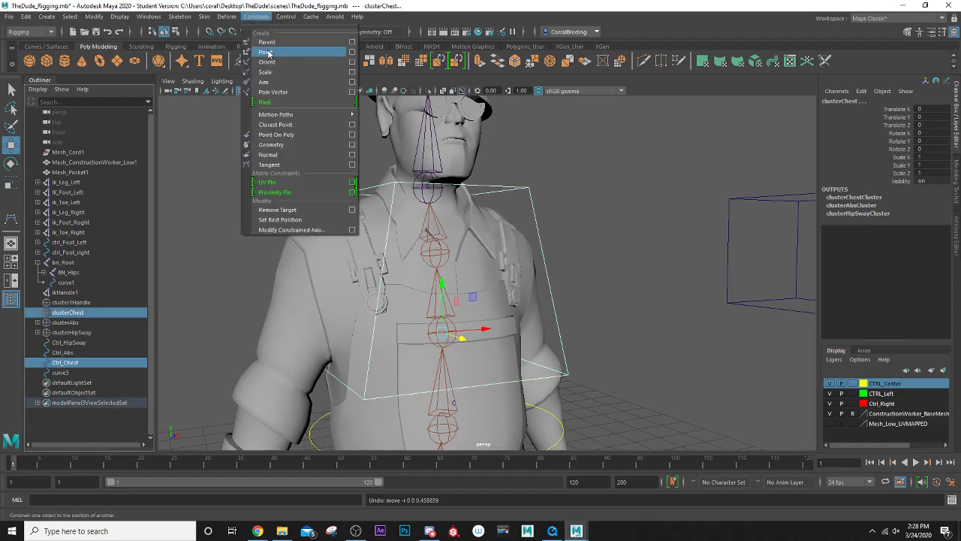
click(271, 44)
click(528, 189)
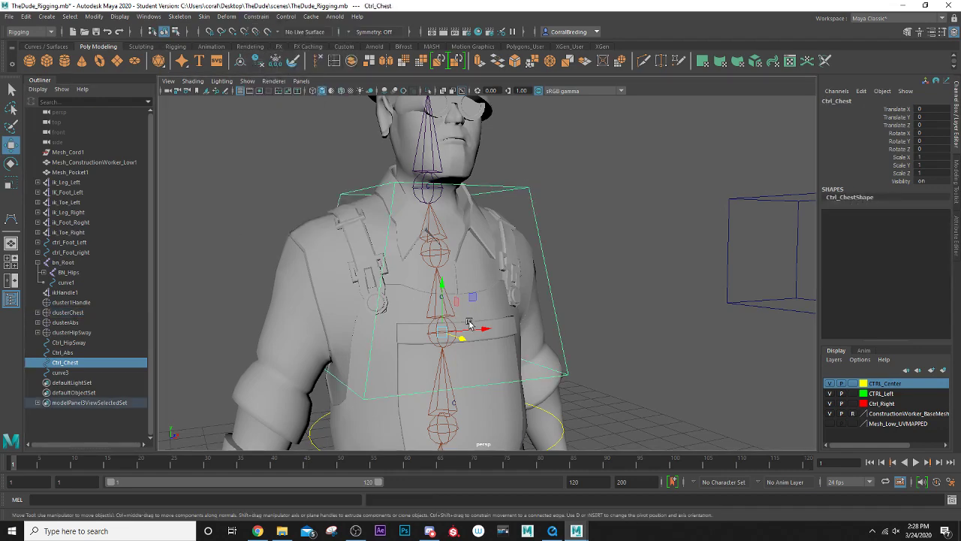
alt+drag(470, 324, 455, 337)
key(ctrl+z)
Examine the neck and upper spine from several angles, with the BN_Neck joint selected for reference
scroll(473, 323, down, 4)
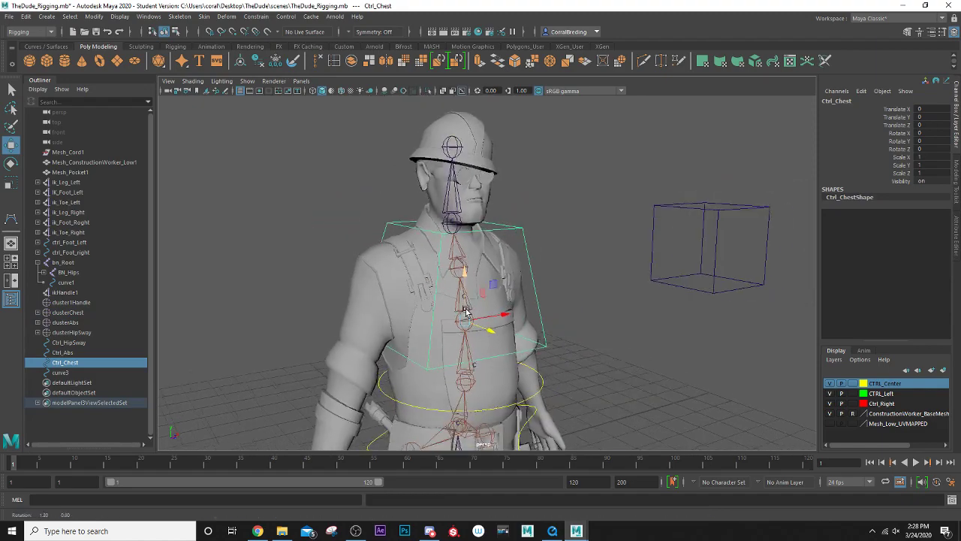
alt+drag(490, 309, 425, 308)
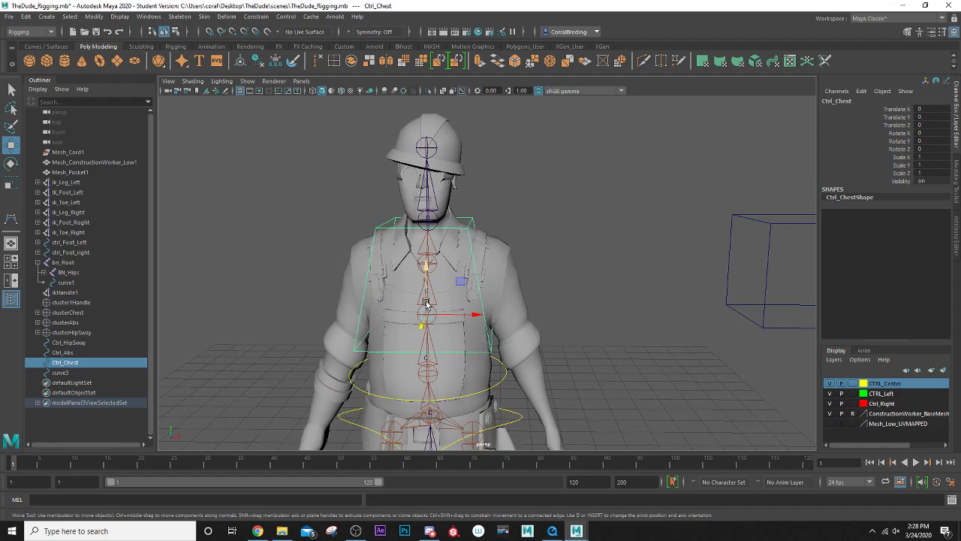
scroll(412, 205, up, 3)
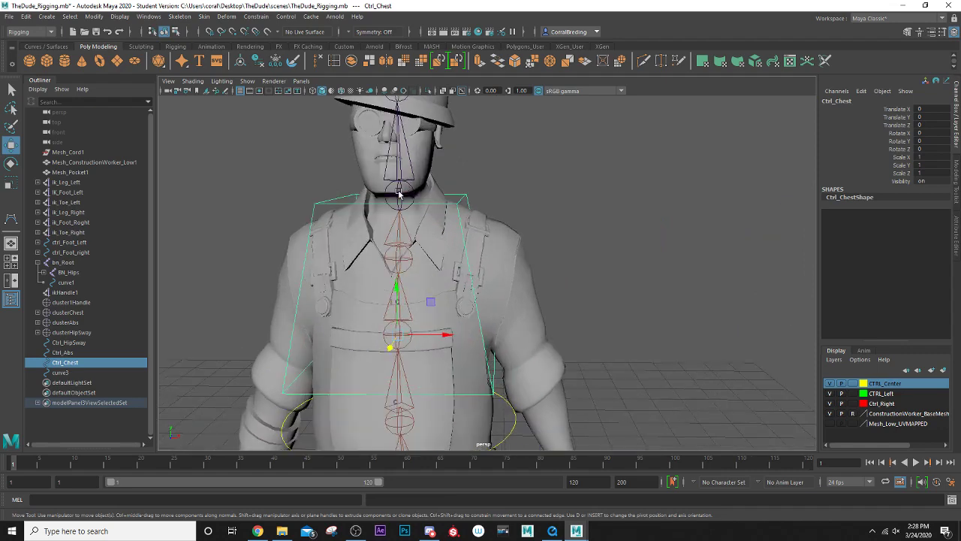
click(398, 193)
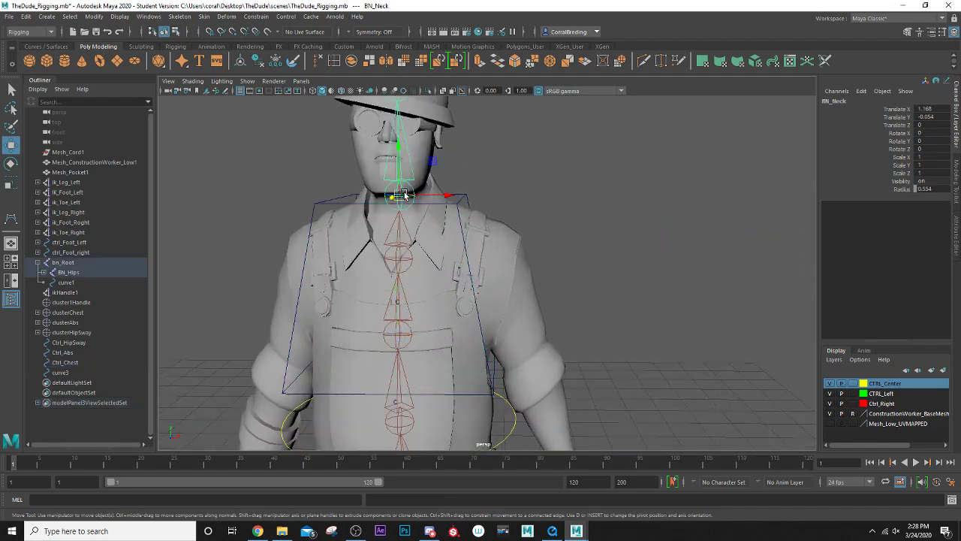
alt+drag(511, 173, 456, 185)
click(468, 179)
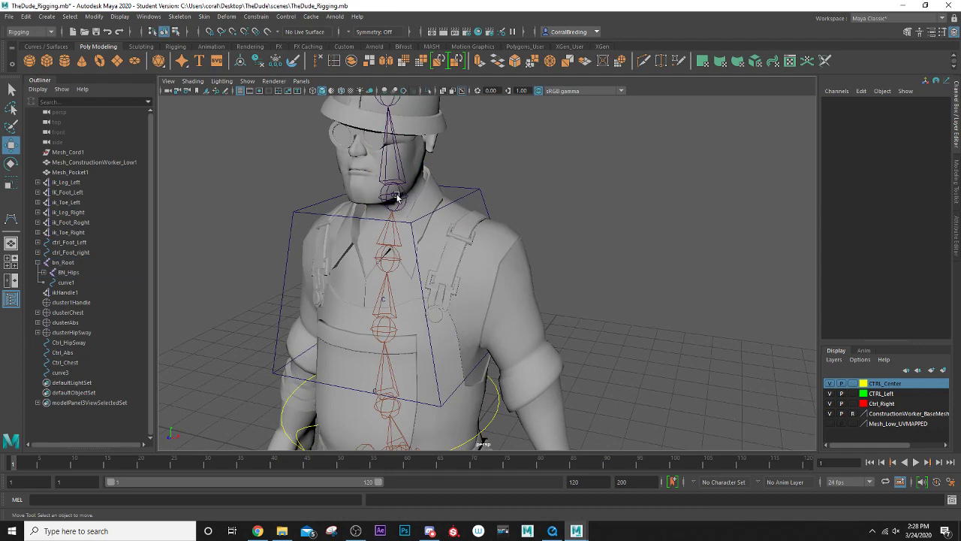
click(391, 195)
alt+drag(391, 195, 455, 193)
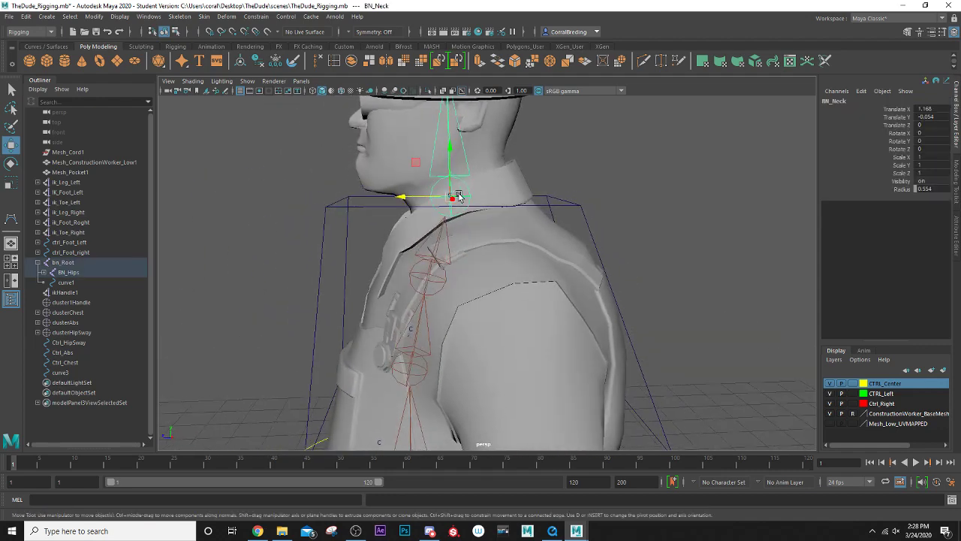
scroll(496, 217, down, 3)
scroll(348, 301, down, 1)
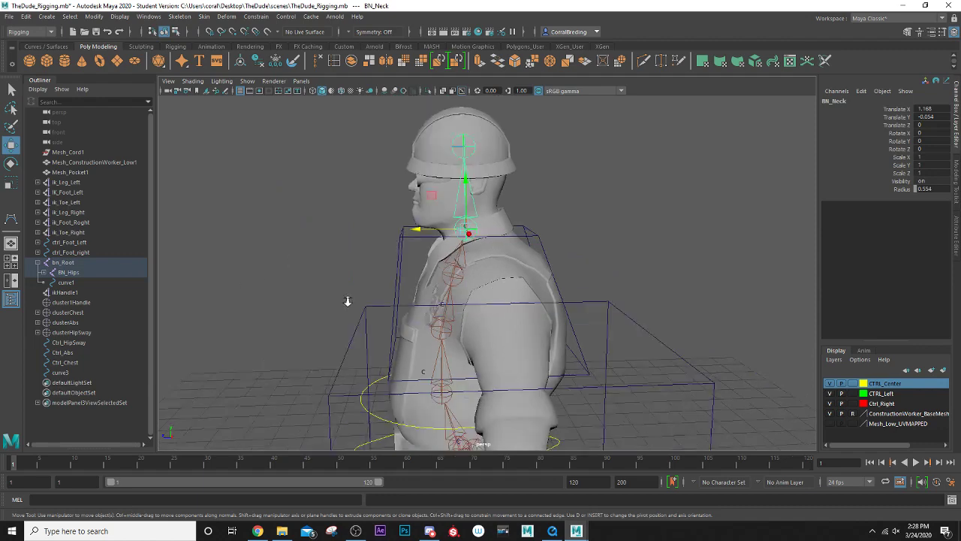
scroll(348, 301, down, 2)
alt+drag(356, 305, 449, 269)
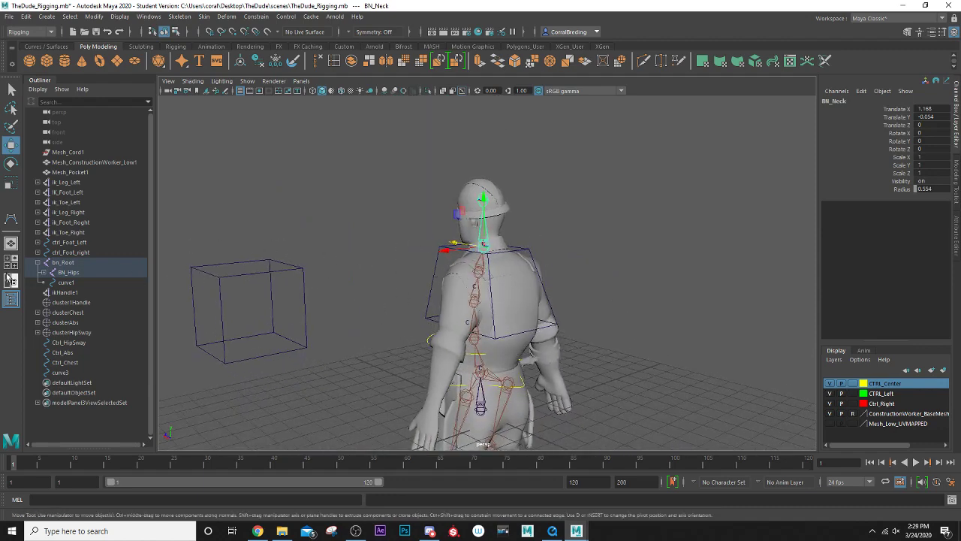
Switch to a two-pane layout with an orthographic side view beside the perspective view, framing empty space behind the chest
click(12, 280)
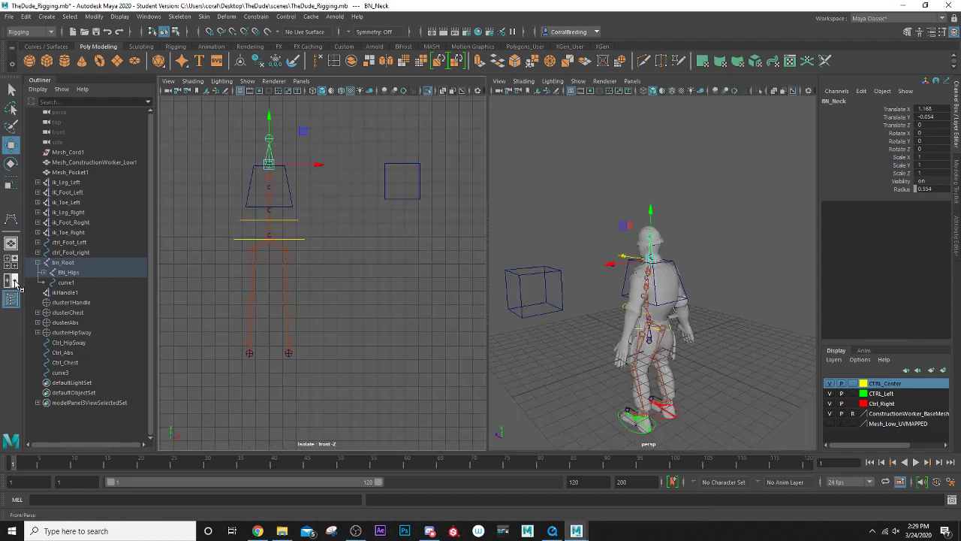
click(302, 81)
mouse_move(342, 111)
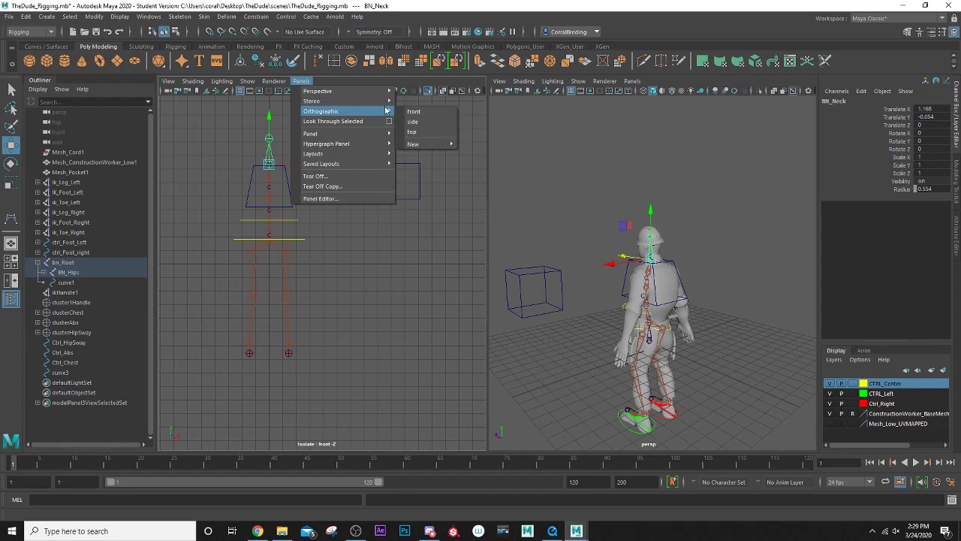
click(421, 120)
scroll(369, 284, up, 5)
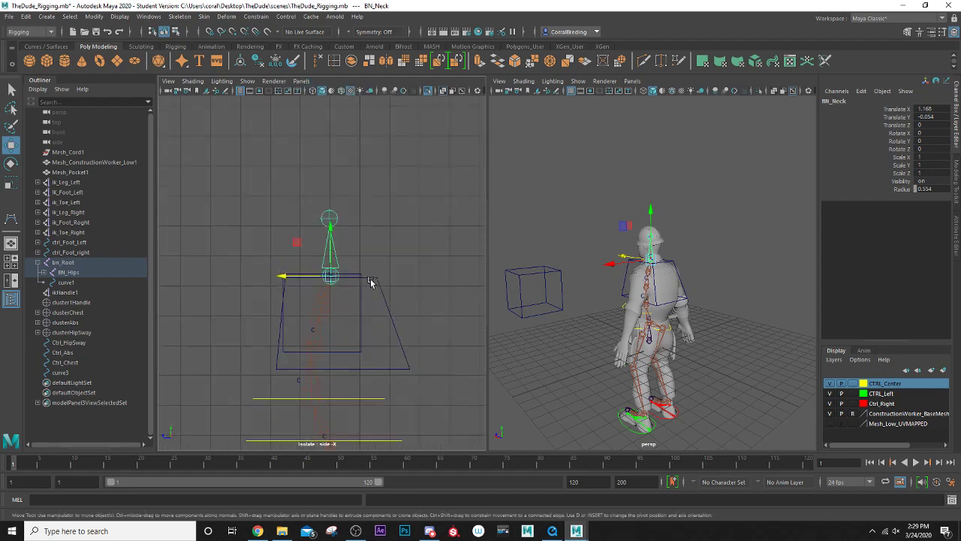
alt+middle_drag(366, 291, 327, 267)
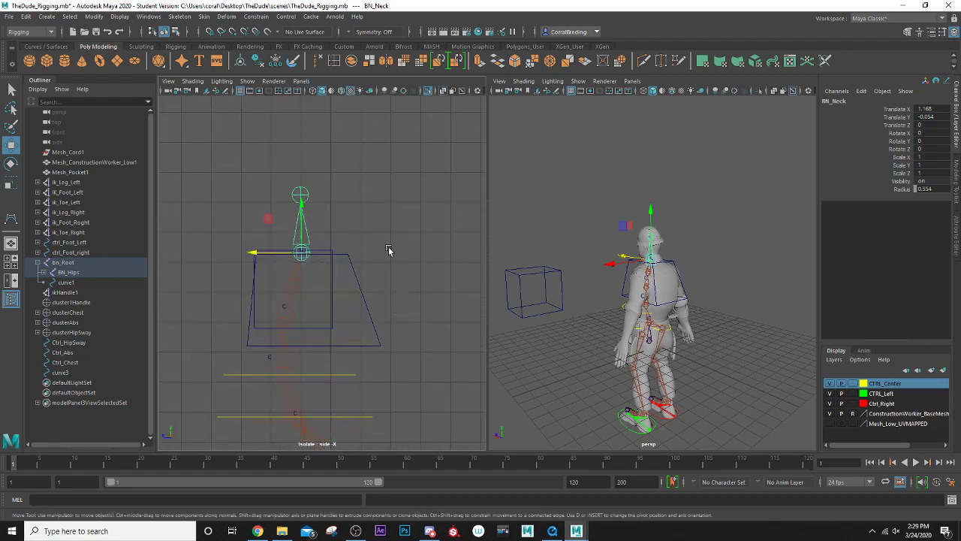
alt+middle_drag(391, 250, 264, 240)
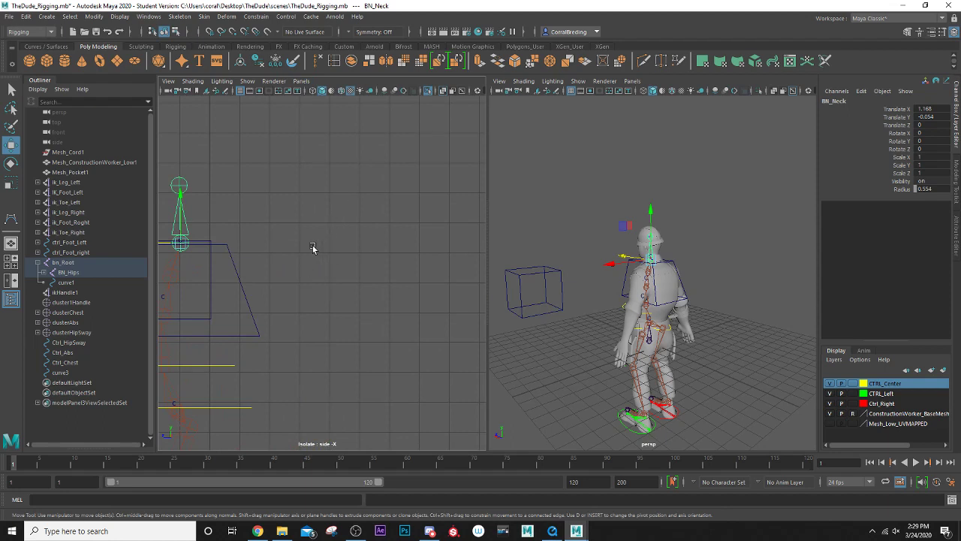
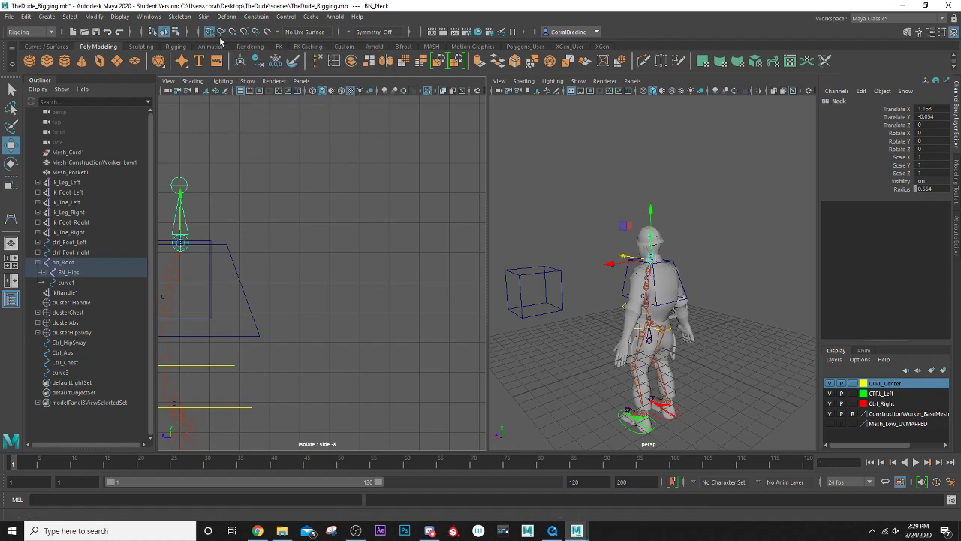
Turn on grid snapping and start the CV Curve Tool
click(43, 17)
mouse_move(66, 44)
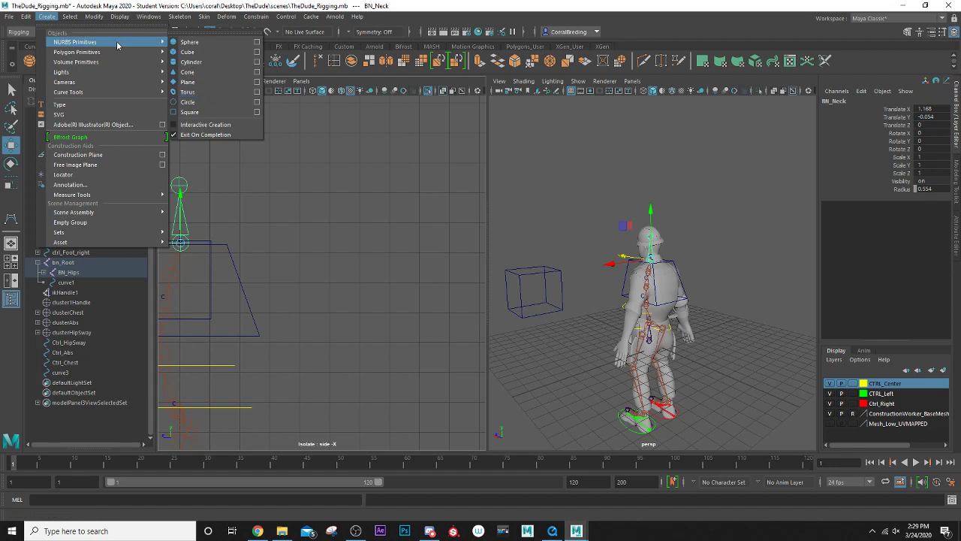
mouse_move(112, 92)
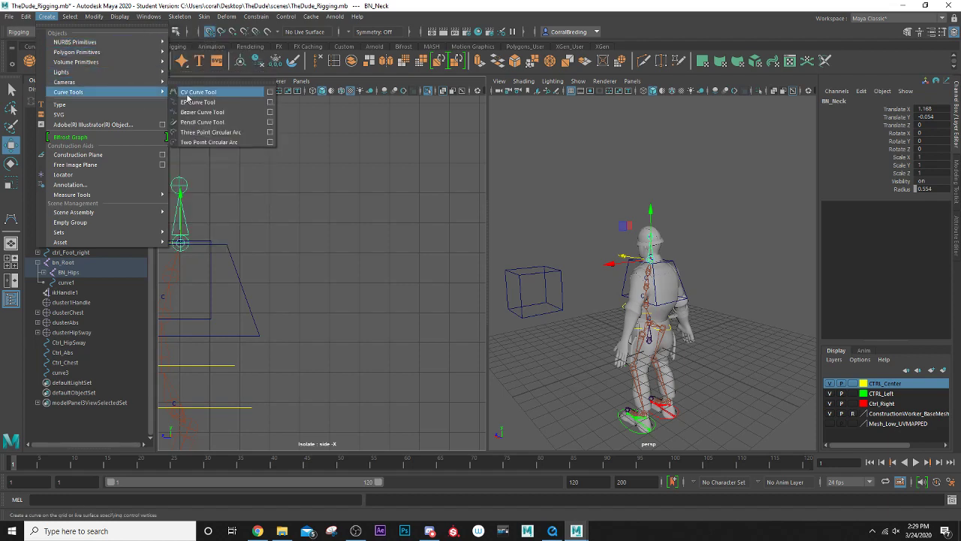
click(189, 93)
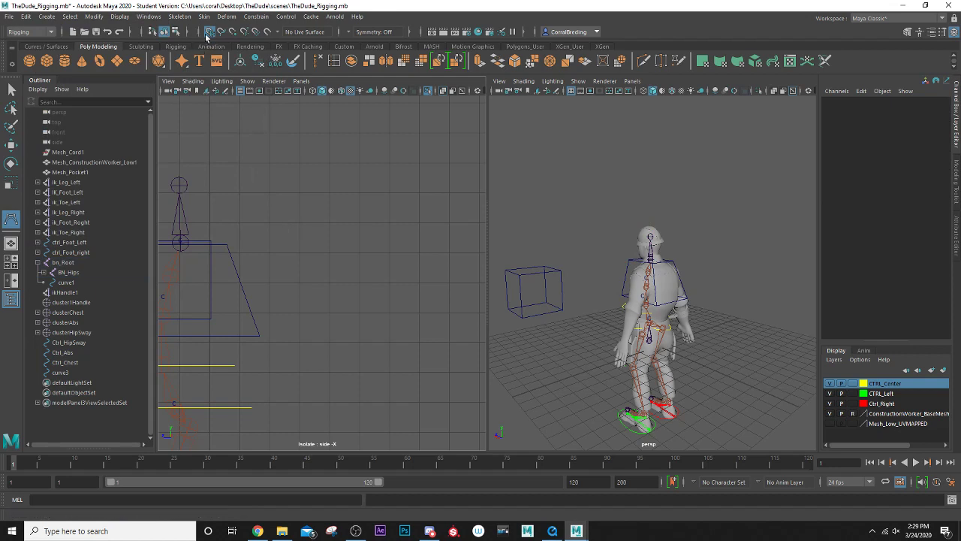
Try to draw a grid-snapped curve in the empty space behind the character in the side view, turning off isolation to see its points
click(387, 191)
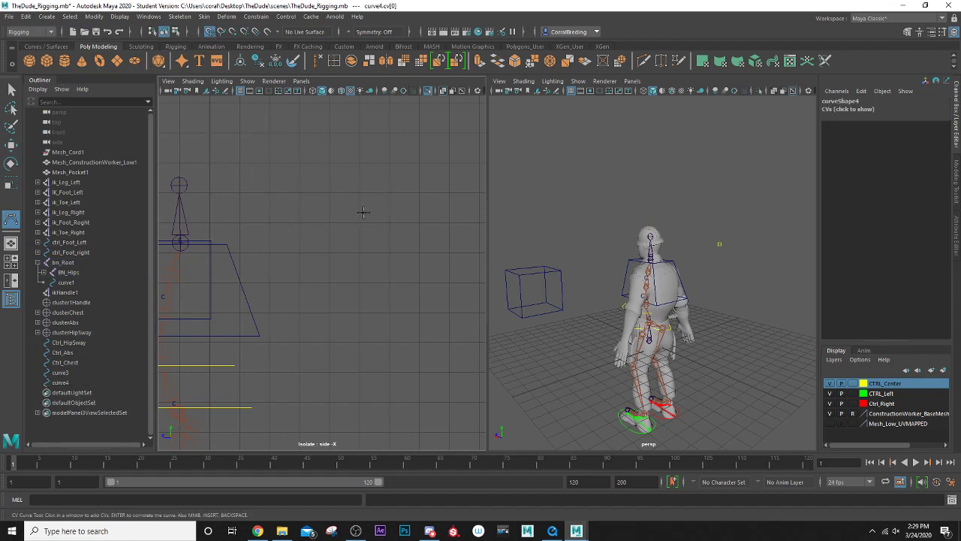
key(ctrl+z)
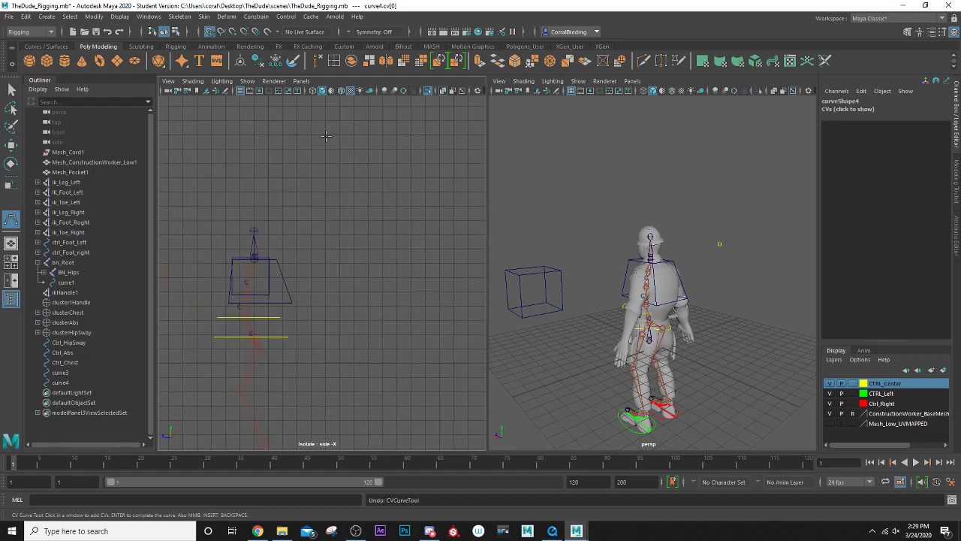
click(247, 80)
click(257, 114)
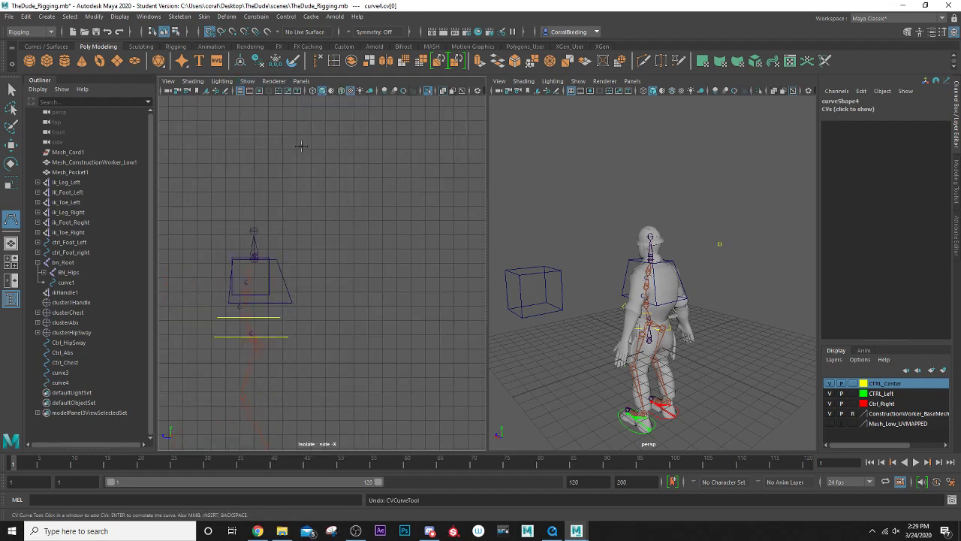
click(248, 81)
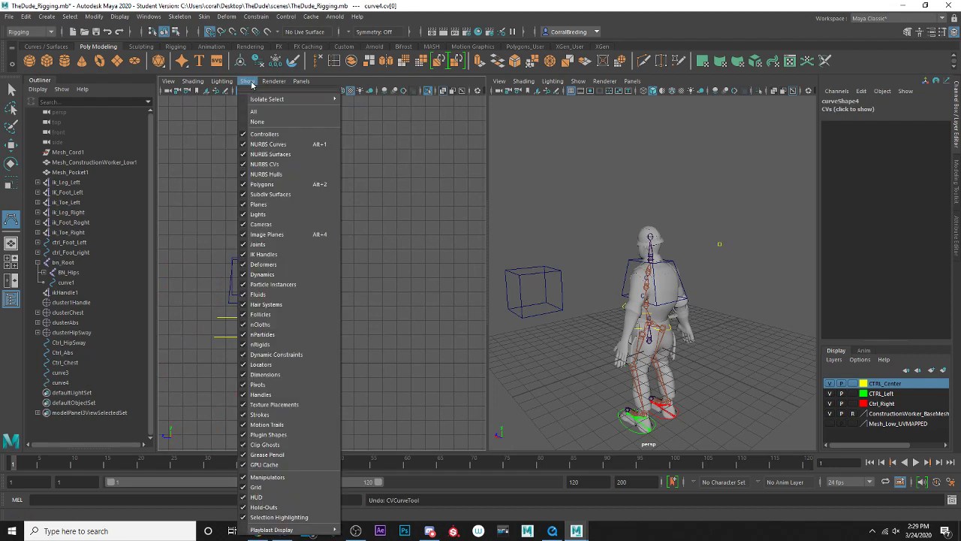
click(252, 83)
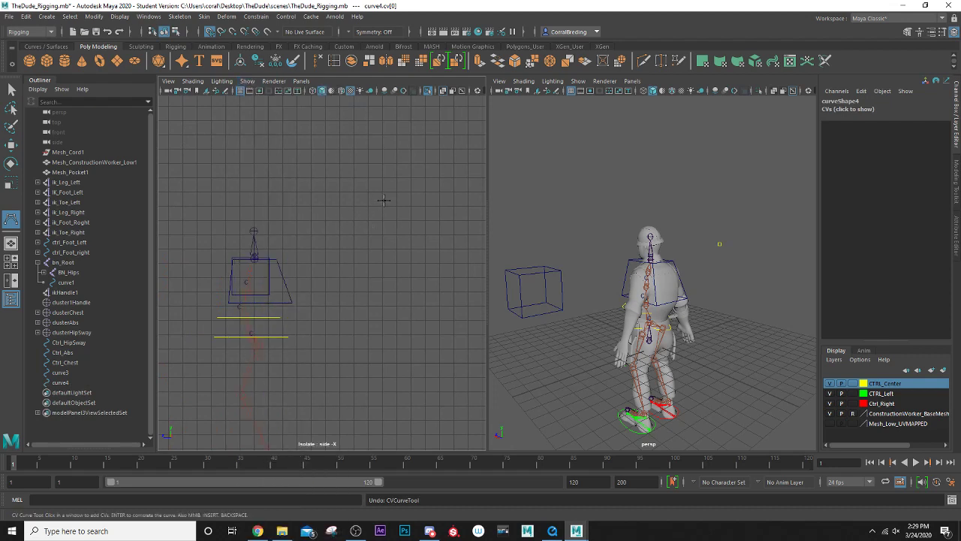
click(360, 209)
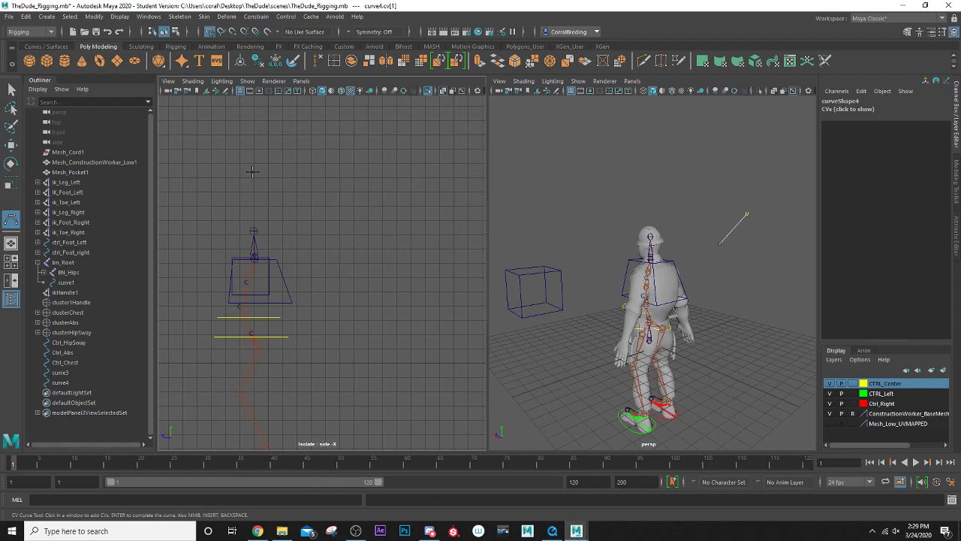
click(427, 90)
scroll(354, 242, up, 2)
scroll(355, 242, up, 3)
alt+middle_drag(358, 188, 240, 170)
click(320, 237)
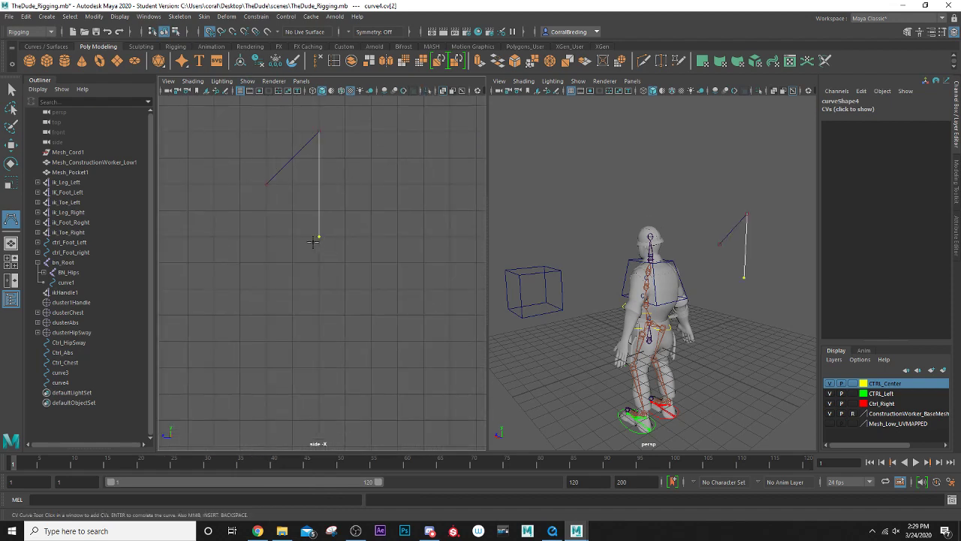
Undo the unfinished curve completely and leave isolate select turned off in the side view
key(ctrl+z)
key(ctrl+1)
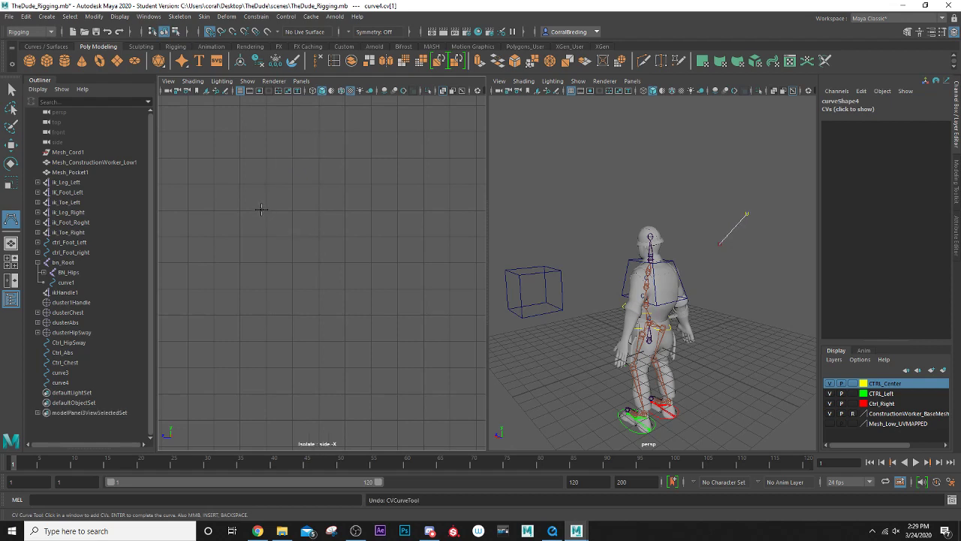
click(284, 177)
key(ctrl+z)
scroll(284, 177, down, 4)
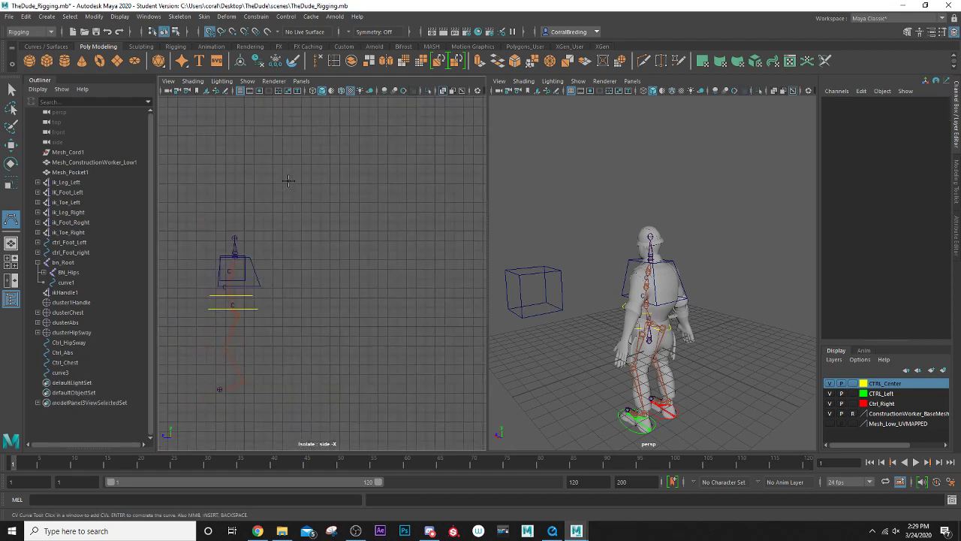
click(429, 91)
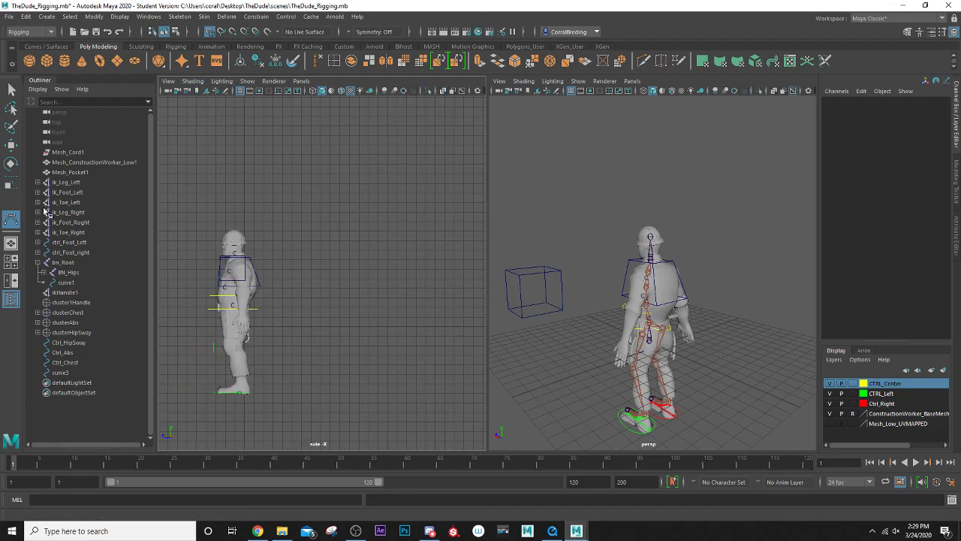
Draw a closed, grid-snapped arrow curve behind the character in the side view, its head pointing at the upper back
scroll(394, 218, up, 3)
alt+middle_drag(270, 212, 350, 172)
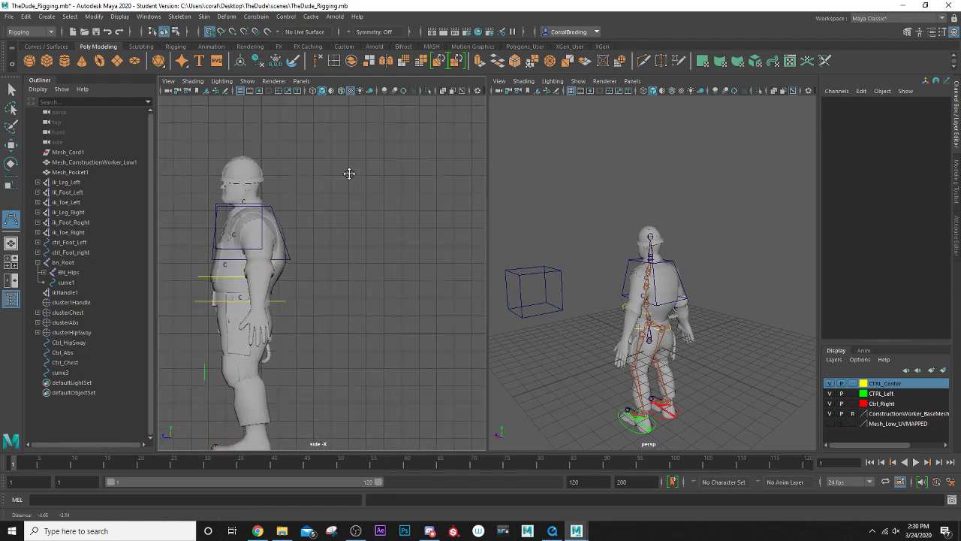
scroll(353, 183, up, 3)
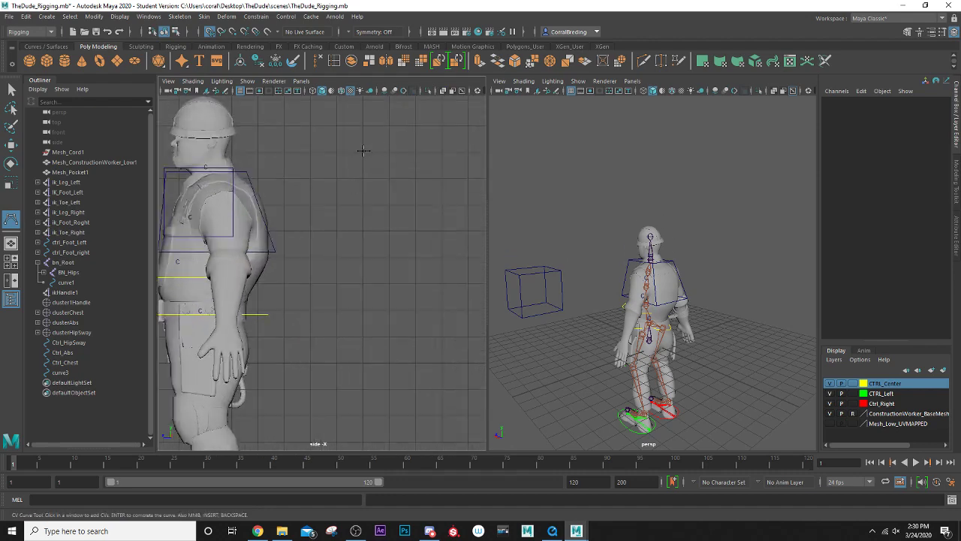
click(363, 152)
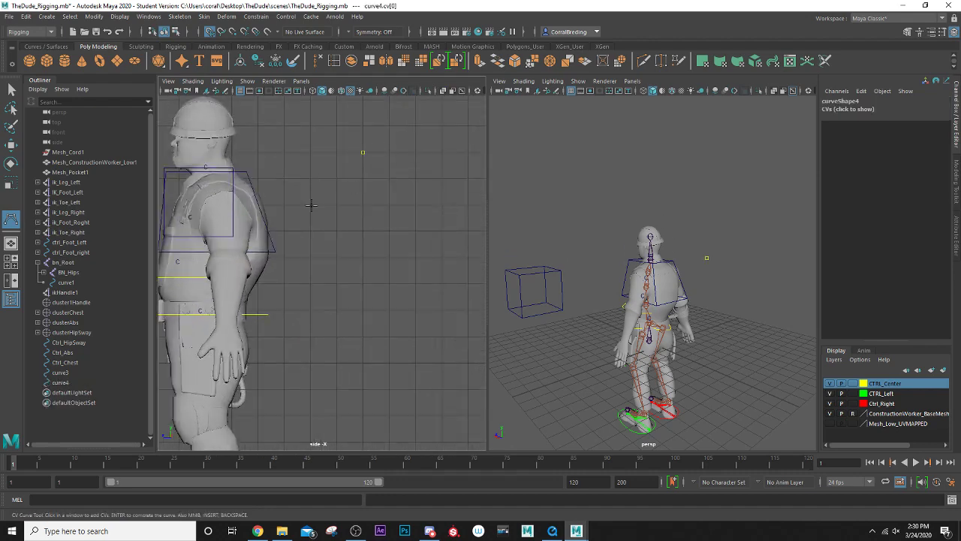
click(311, 204)
click(364, 256)
click(364, 233)
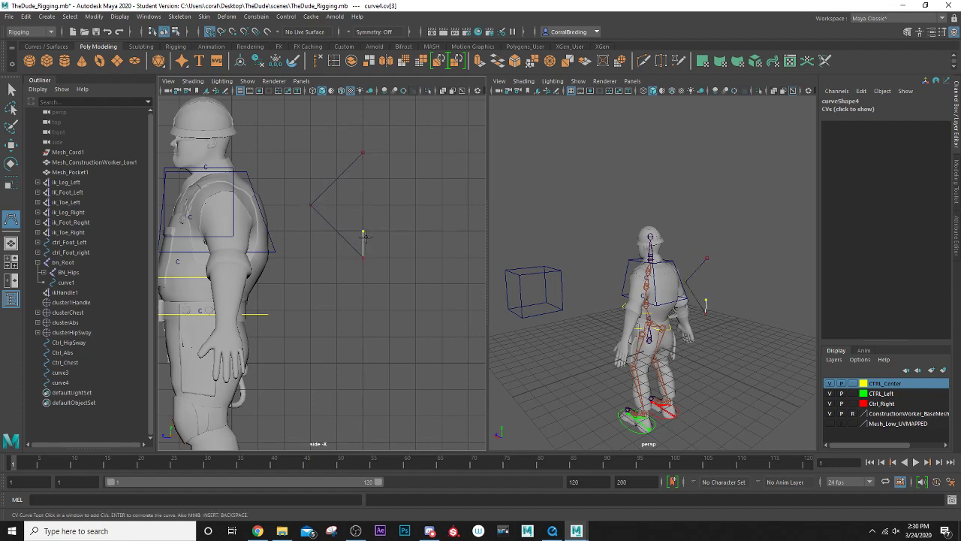
click(469, 233)
alt+middle_drag(406, 205, 331, 220)
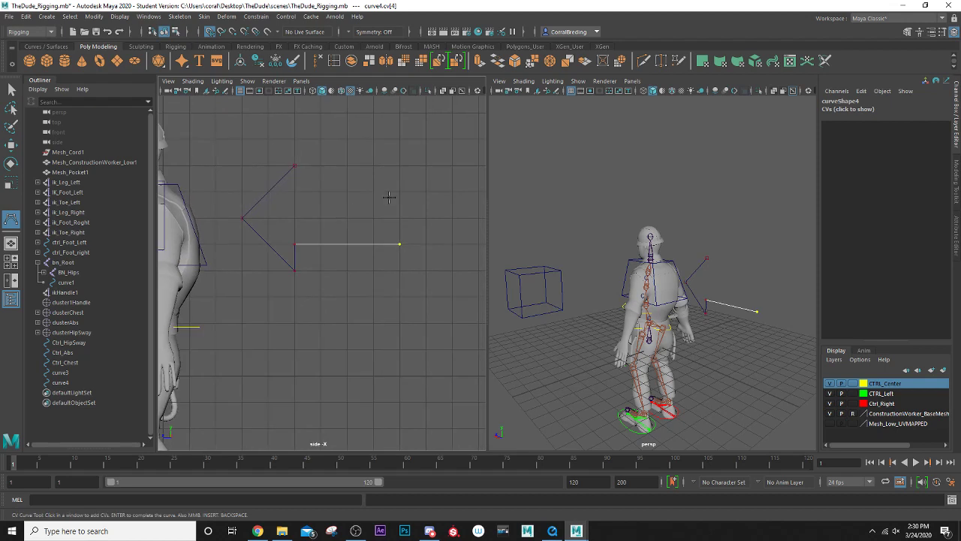
click(400, 191)
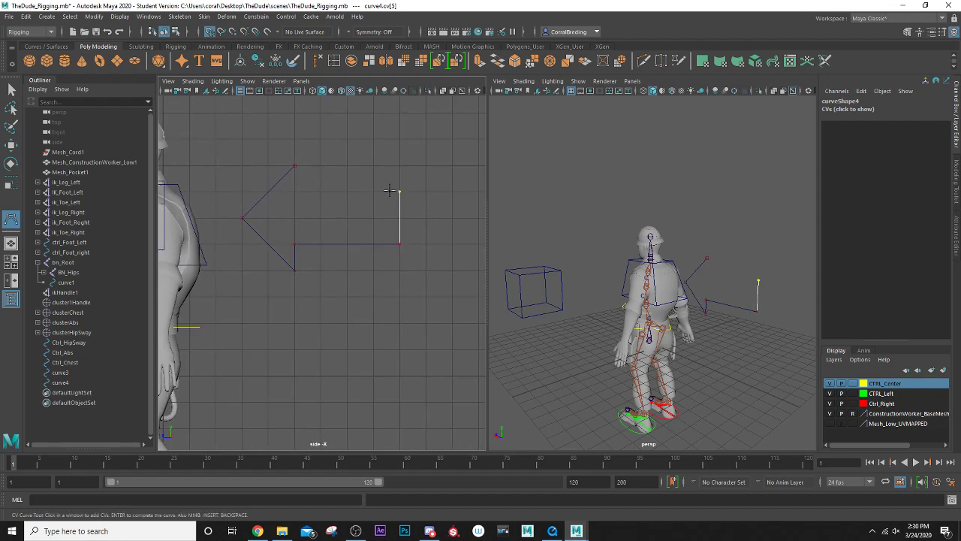
click(296, 191)
click(295, 165)
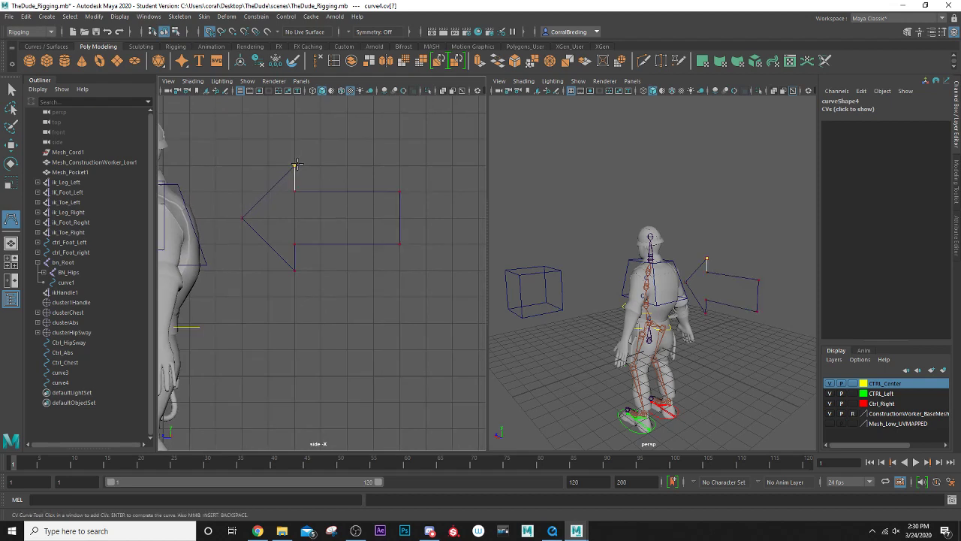
key(Return)
key(w)
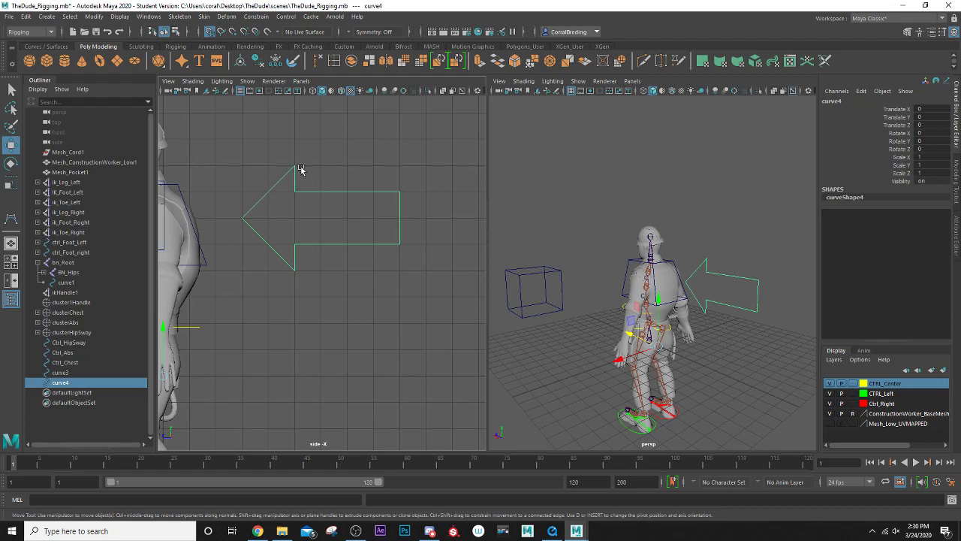
Scale the arrow curve uniformly to 0.378 about its centered pivot and move it close behind the neck at Translate Y 1, Z 4
scroll(298, 170, down, 3)
alt+middle_drag(303, 204, 350, 203)
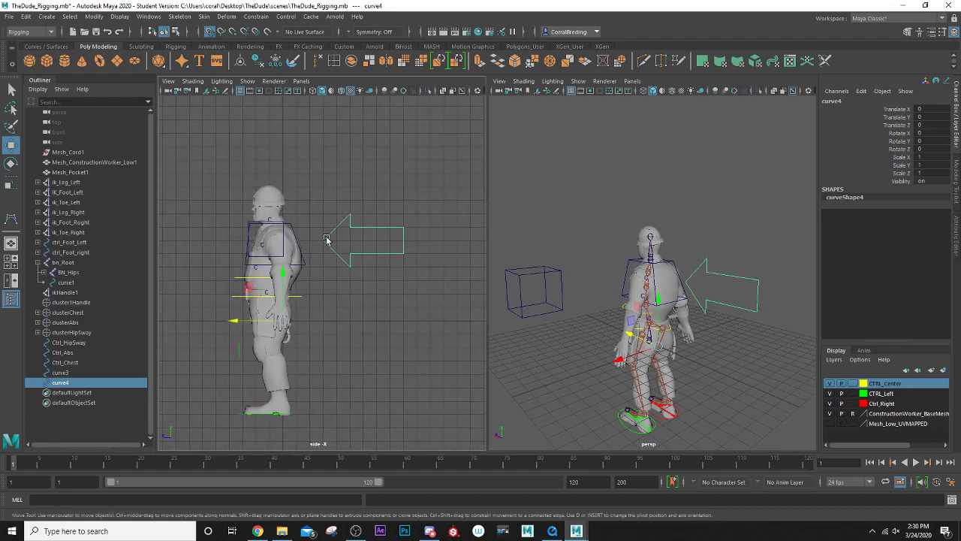
key(r)
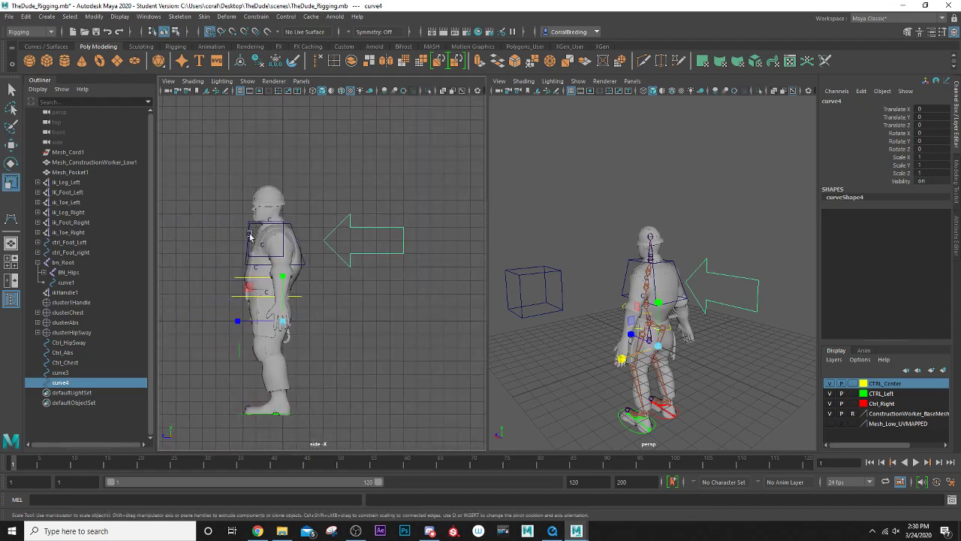
click(240, 61)
drag(365, 241, 308, 224)
key(w)
scroll(321, 233, up, 4)
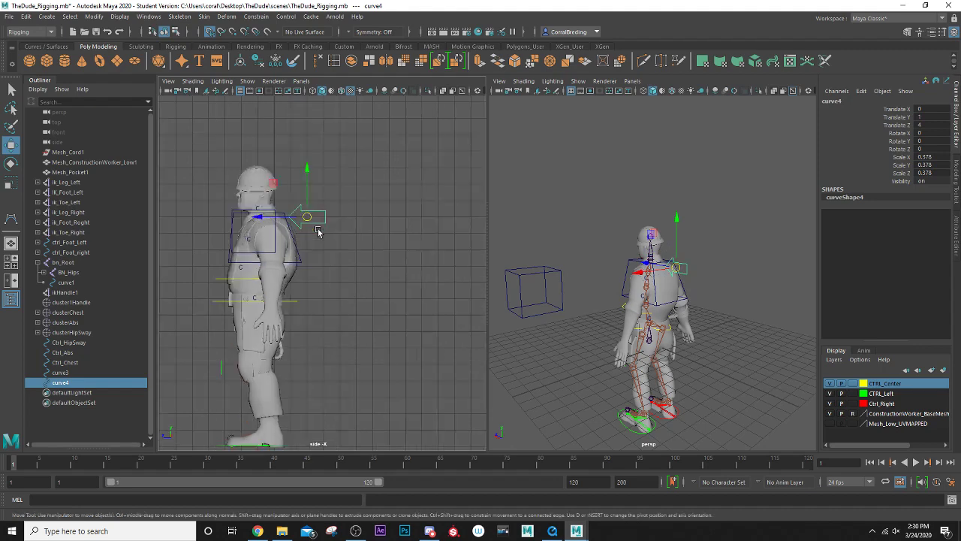
Turn on X-ray display in the side view and, with grid snapping off, move the arrow to Translate Y 1.323, Z 4.399, level with the neck cluster
alt+middle_drag(301, 220, 387, 260)
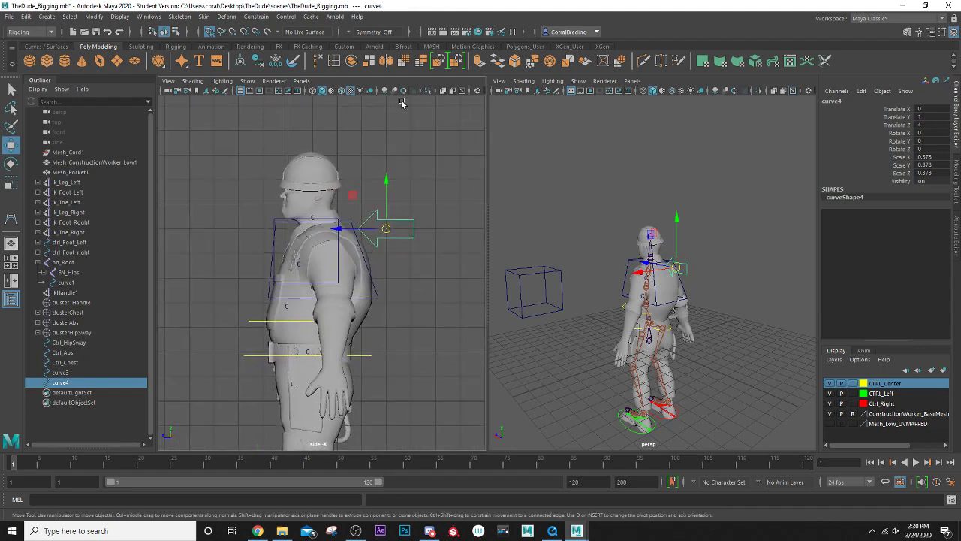
click(451, 91)
scroll(376, 214, up, 6)
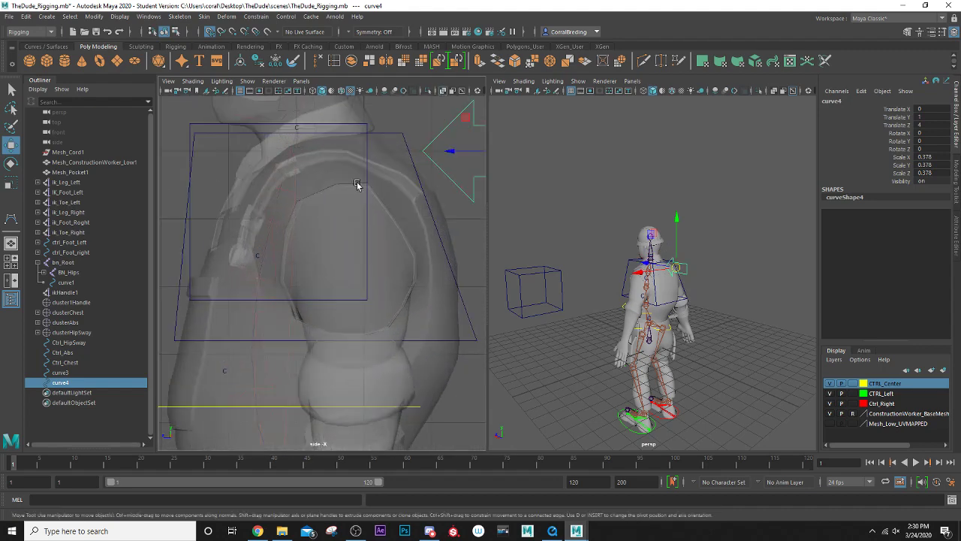
alt+middle_drag(357, 185, 300, 249)
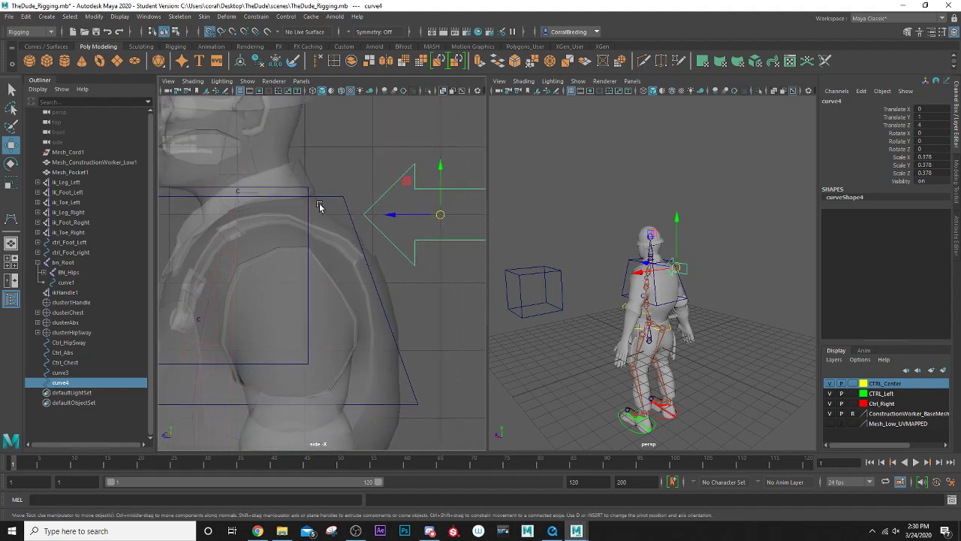
click(210, 32)
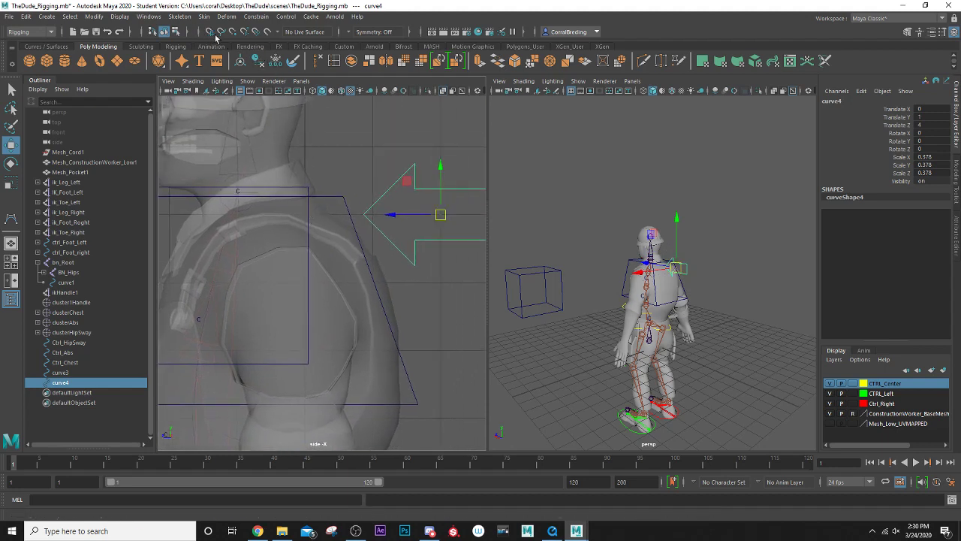
key(v)
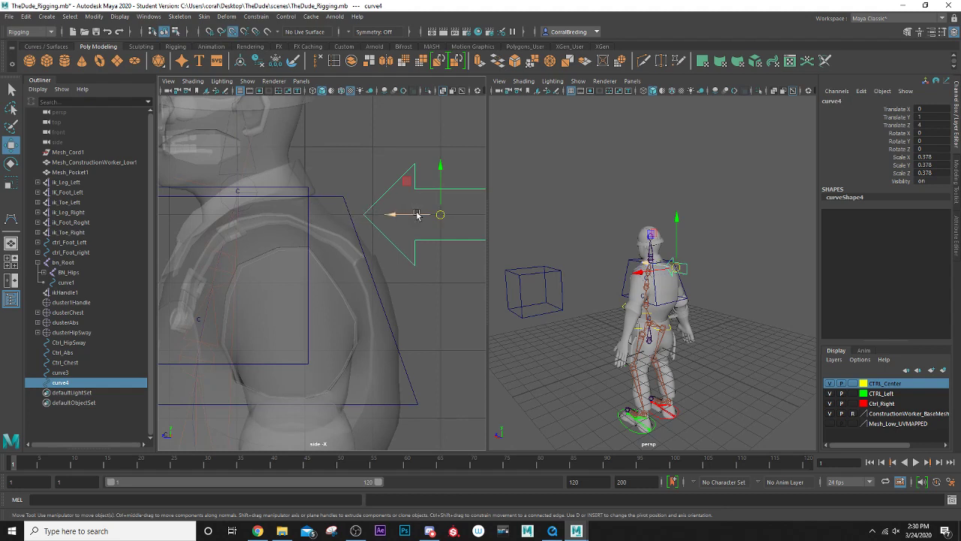
drag(440, 215, 365, 197)
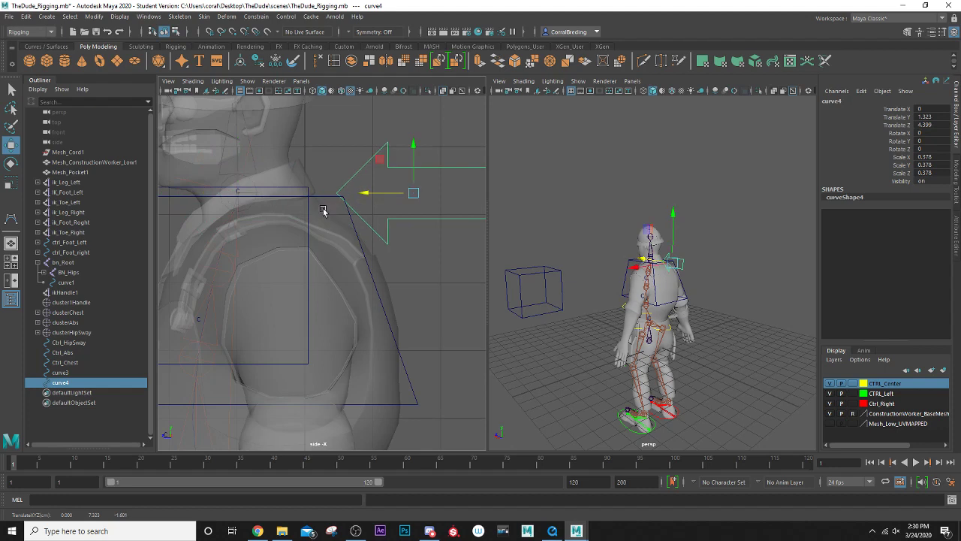
Move the arrow curve's pivot onto the cluster at the base of the neck, leaving the arrow shape in place
alt+middle_drag(322, 198, 360, 189)
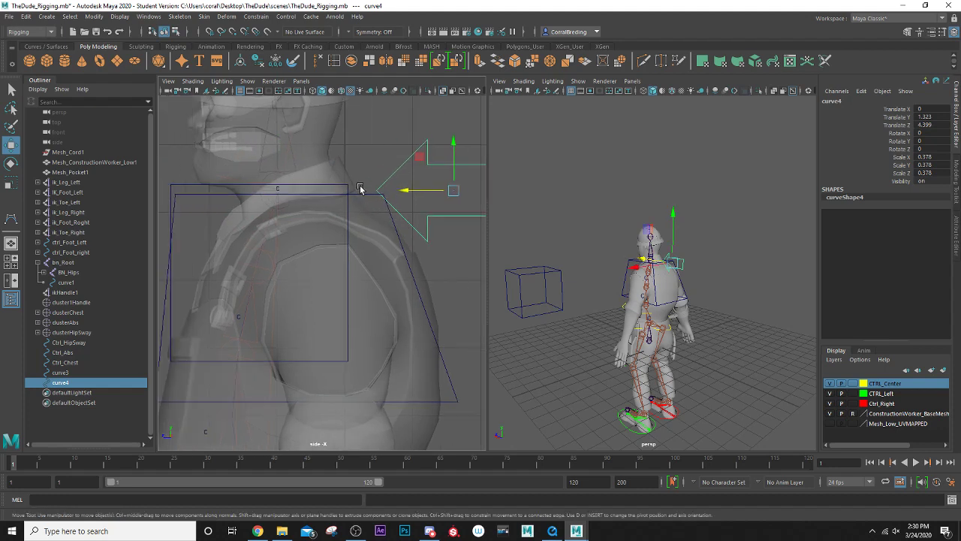
key(d)
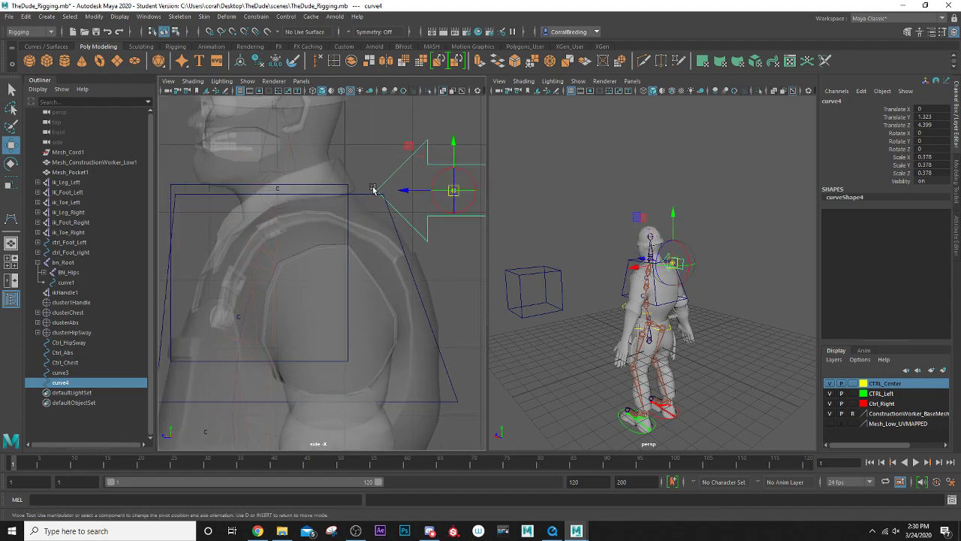
drag(453, 189, 276, 190)
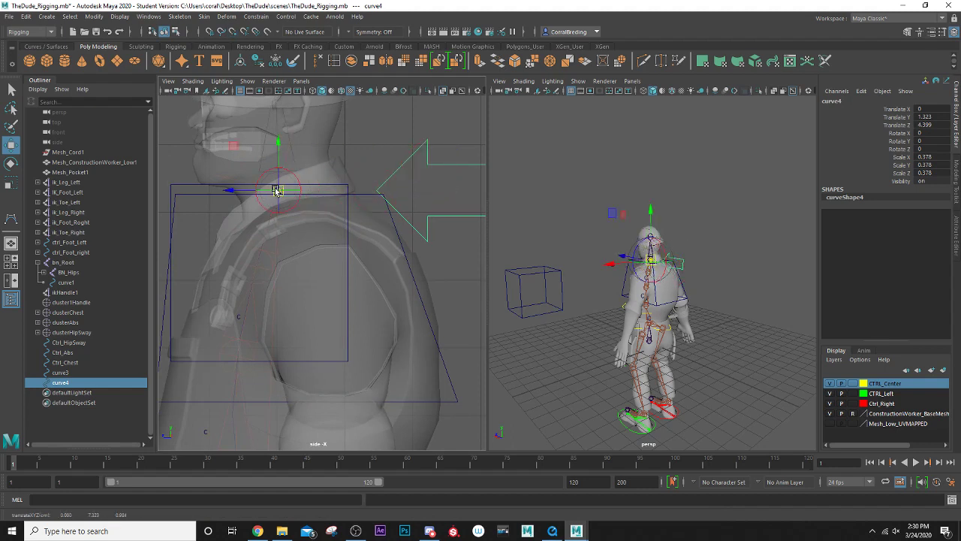
scroll(291, 134, down, 5)
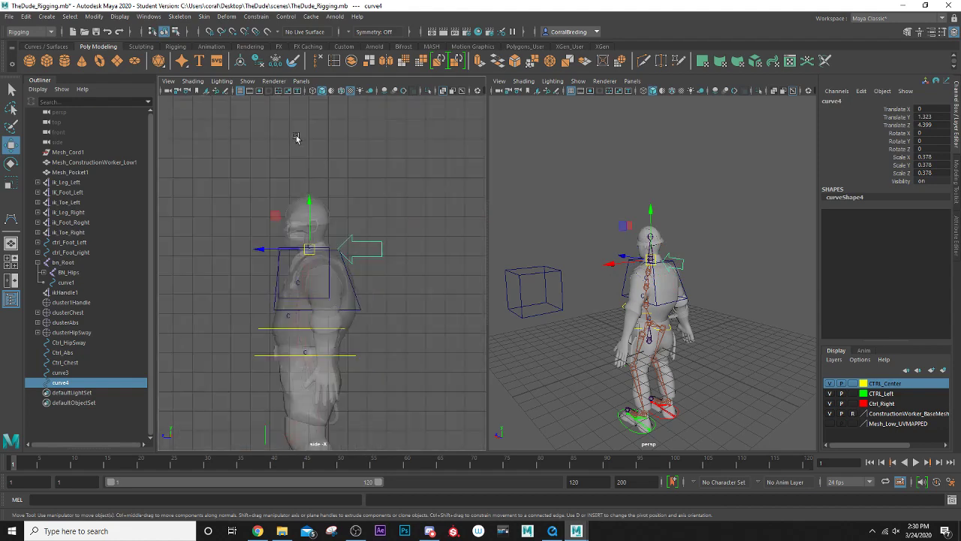
scroll(371, 237, up, 2)
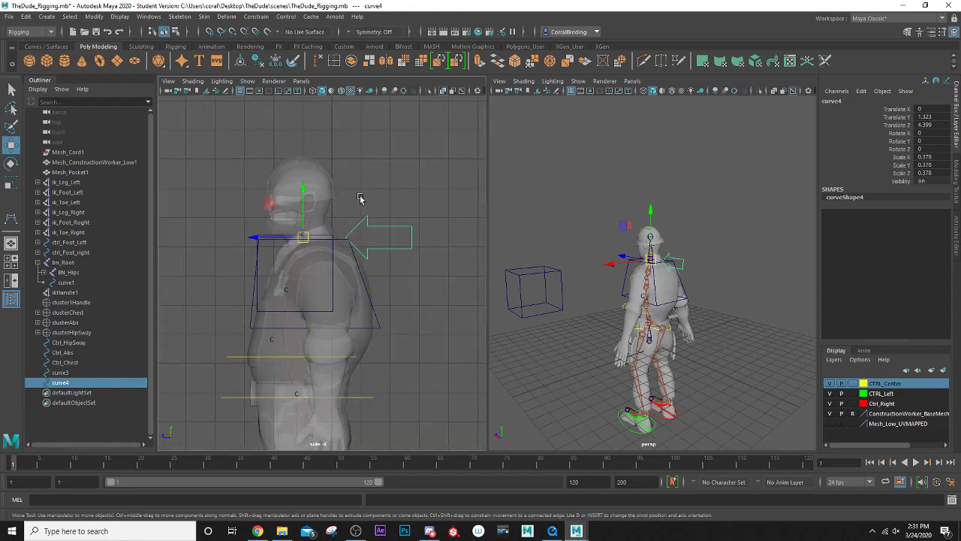
Freeze the arrow curve's transformations and rename it Ctrl_back
click(279, 63)
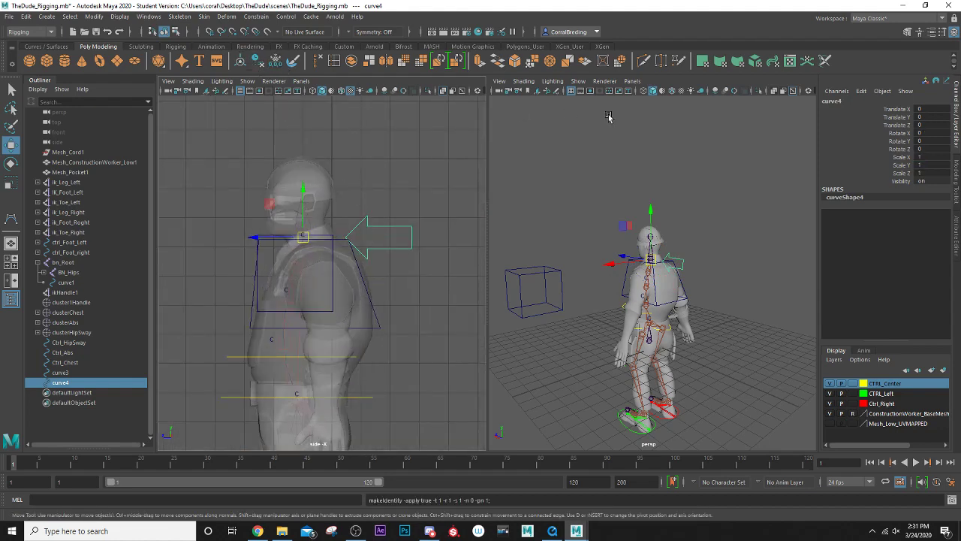
double_click(830, 101)
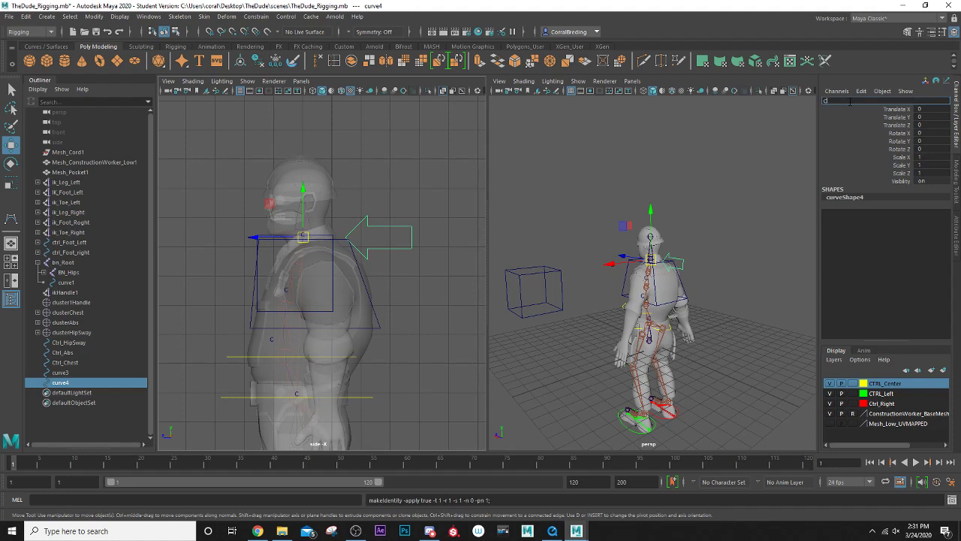
text(Ctrl_back)
key(Return)
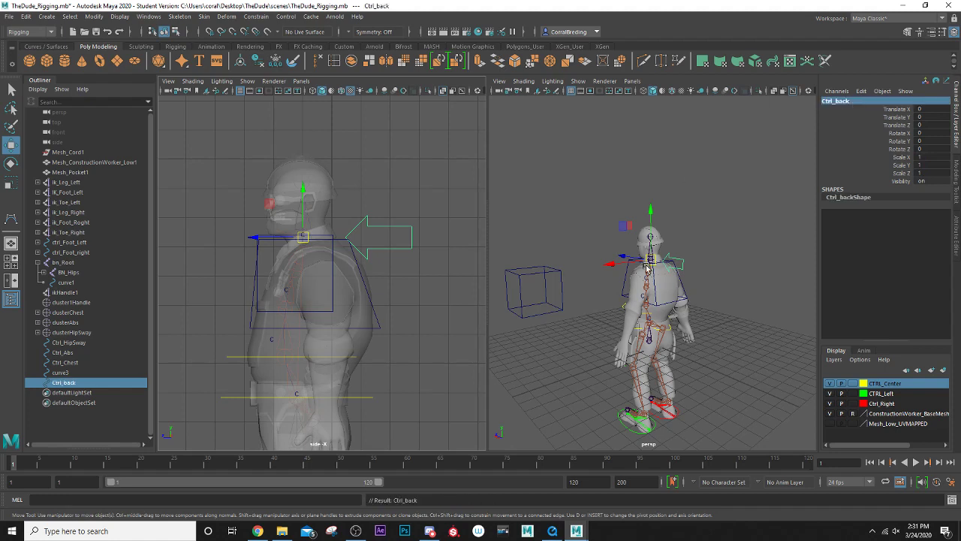
Rename cluster1Handle, the cluster at the base of the neck, as cluster_Back
scroll(372, 254, up, 4)
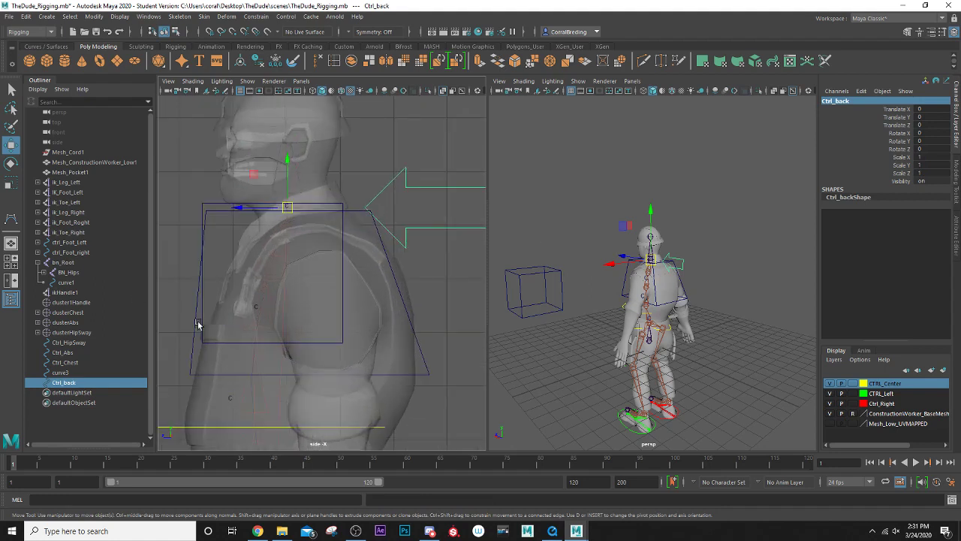
double_click(86, 303)
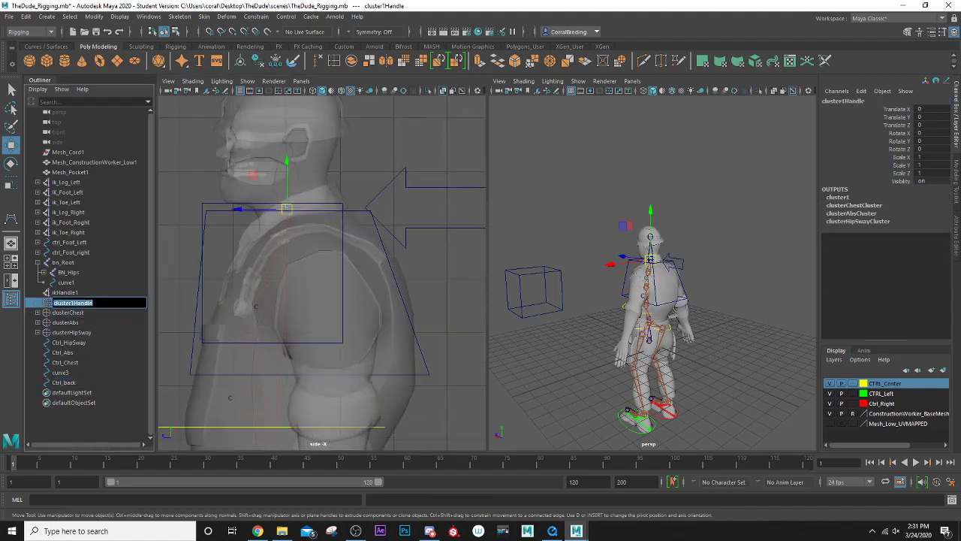
drag(92, 303, 72, 302)
key(Return)
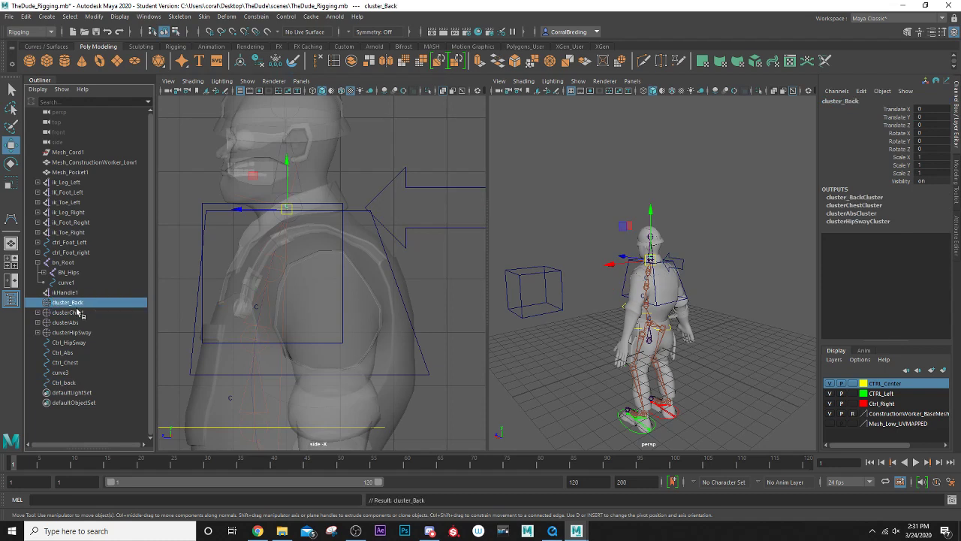
Point-constrain cluster_Back to the Ctrl_back arrow control
click(438, 228)
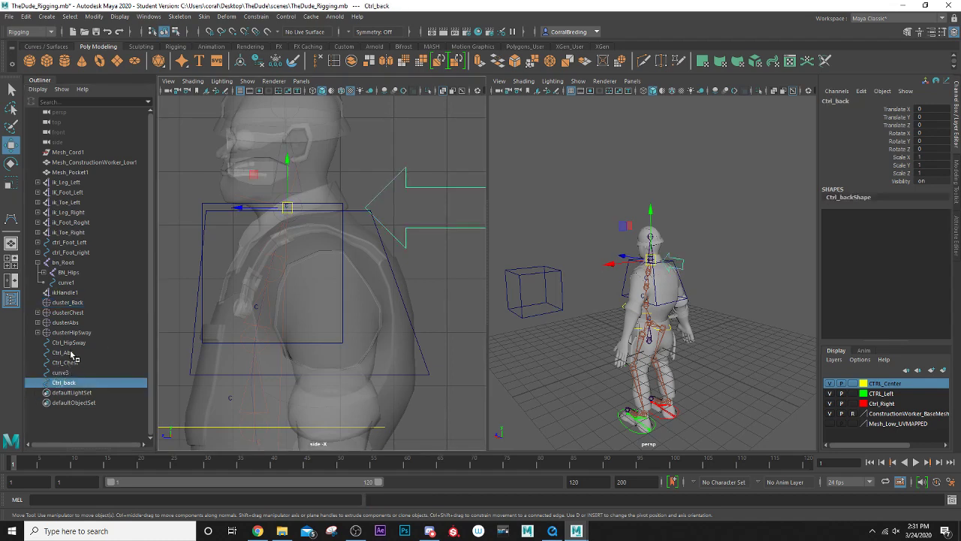
ctrl+click(73, 303)
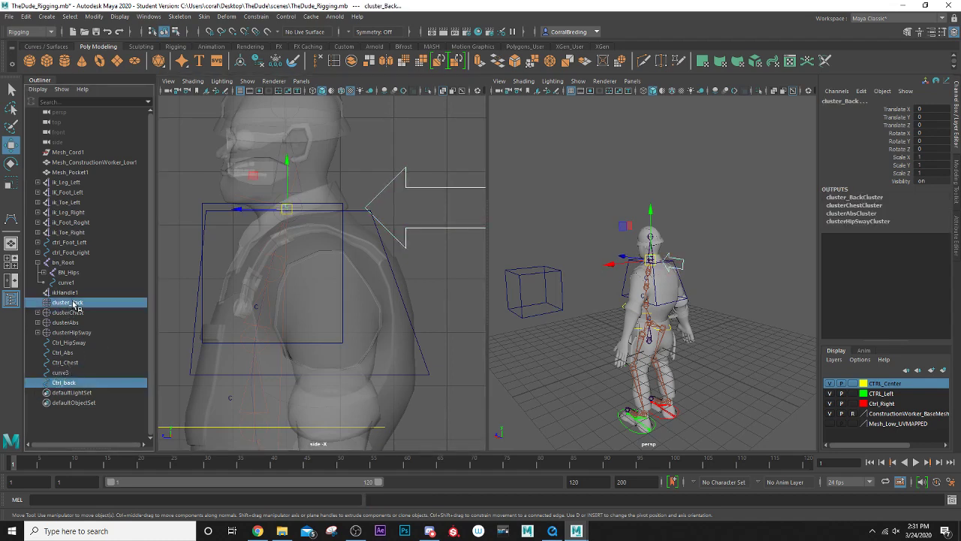
click(263, 19)
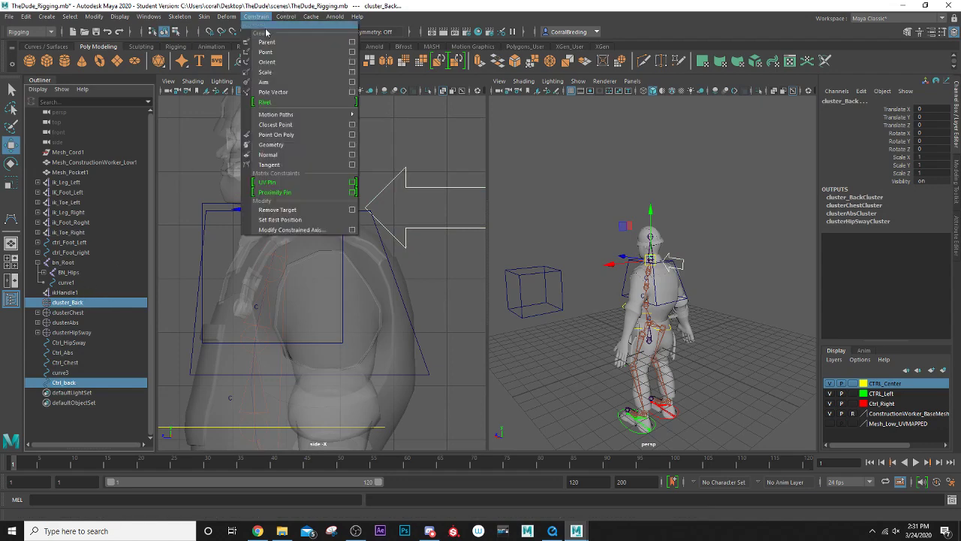
click(274, 53)
Test the constraint by moving Ctrl_back forward along Z in the side view, and undo the move
click(407, 187)
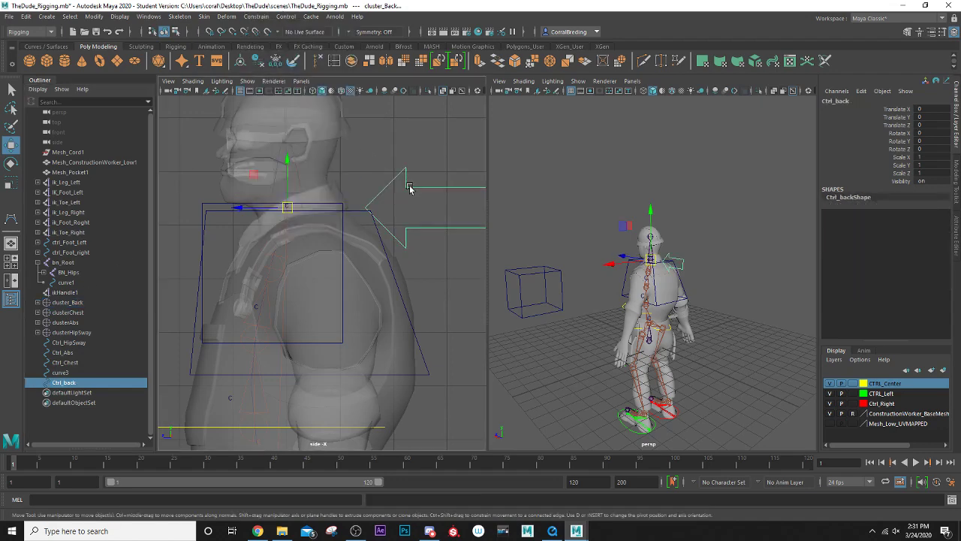
scroll(404, 192, down, 5)
drag(260, 251, 225, 252)
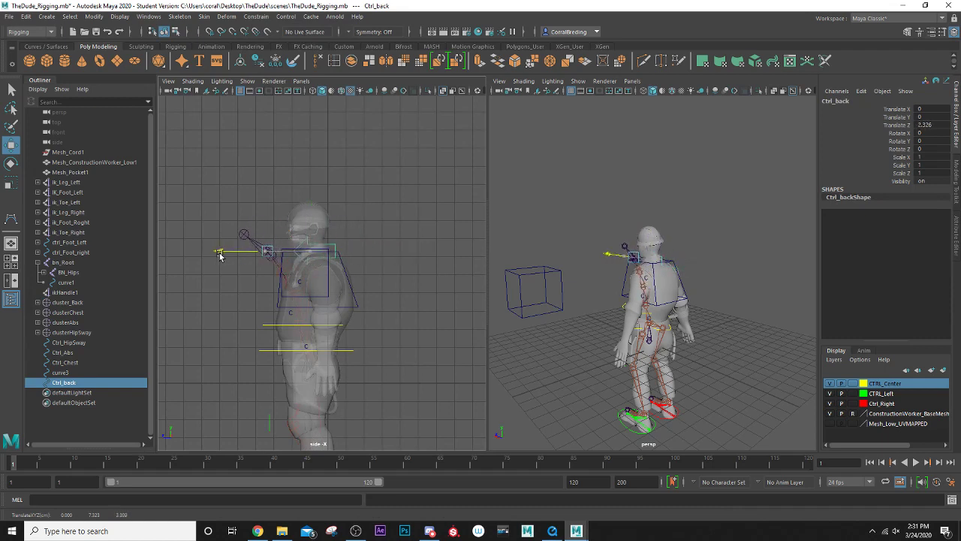
key(ctrl+z)
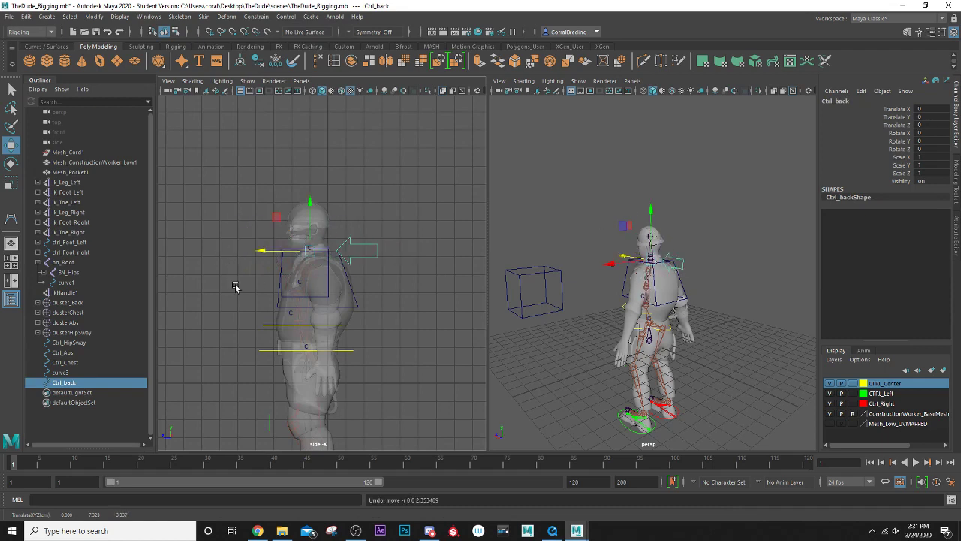
alt+drag(236, 286, 249, 297)
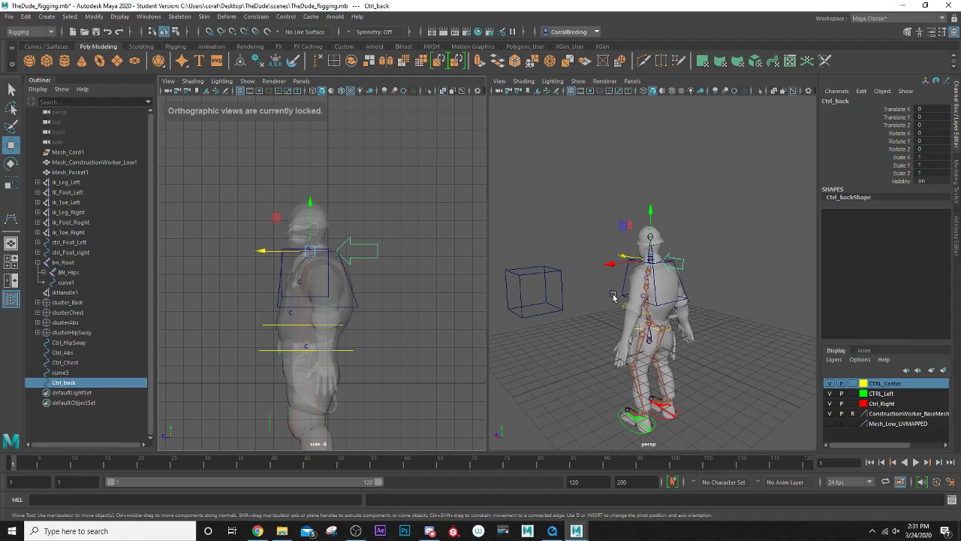
Add the Ctrl_back arrow and the Ctrl_Chest control to the yellow CTRL_Center display layer
scroll(615, 295, up, 3)
scroll(608, 290, up, 2)
alt+drag(571, 300, 679, 316)
shift+click(712, 322)
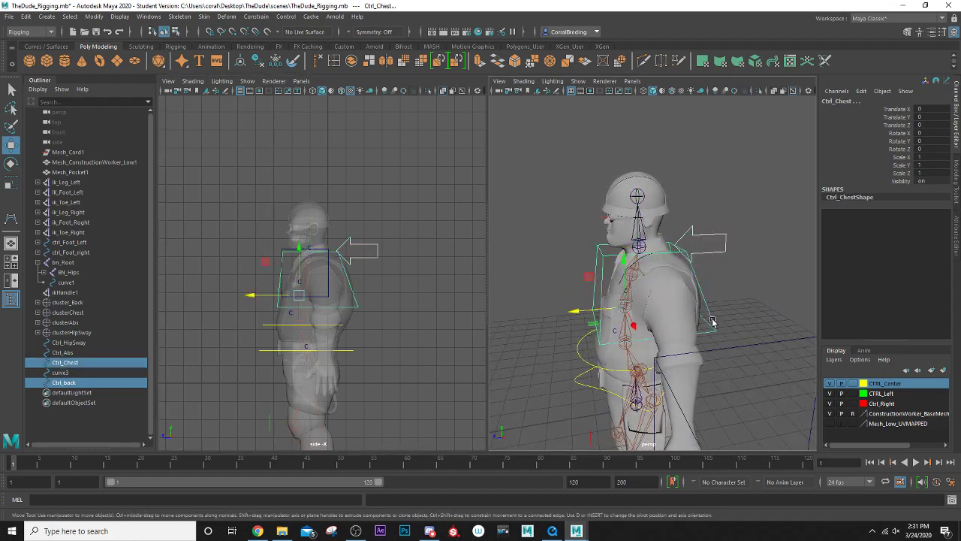
right_click(910, 386)
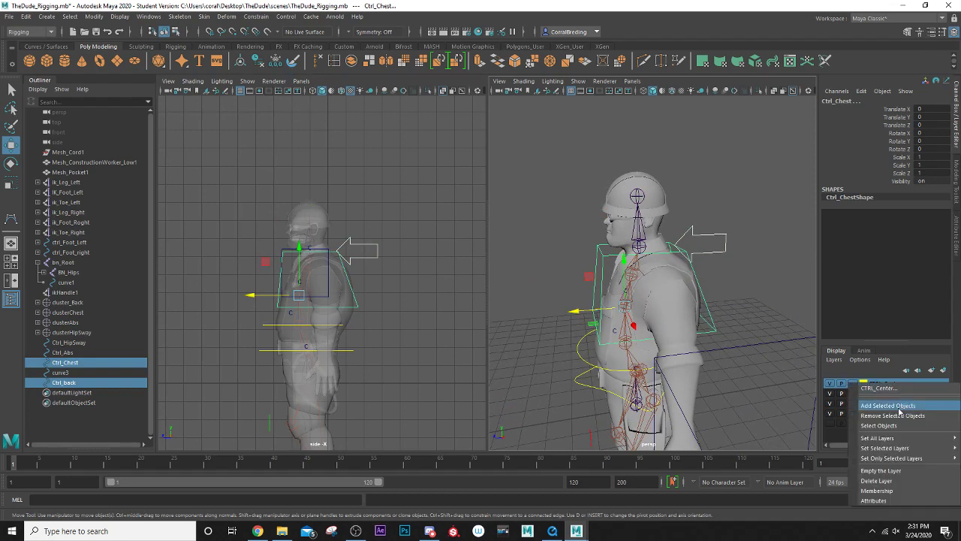
click(899, 409)
alt+drag(748, 287, 695, 290)
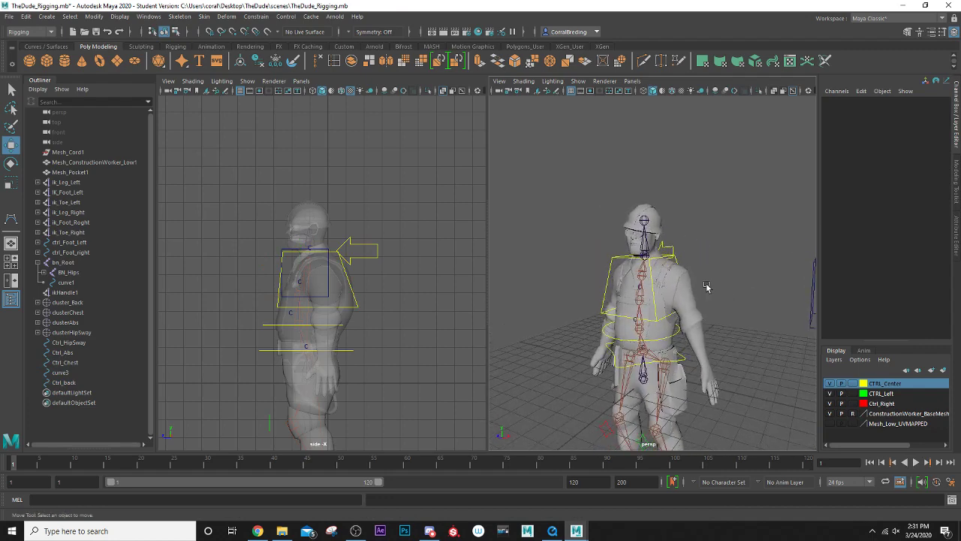
Save the rigging scene under its current name, accepting the student version notice
click(9, 16)
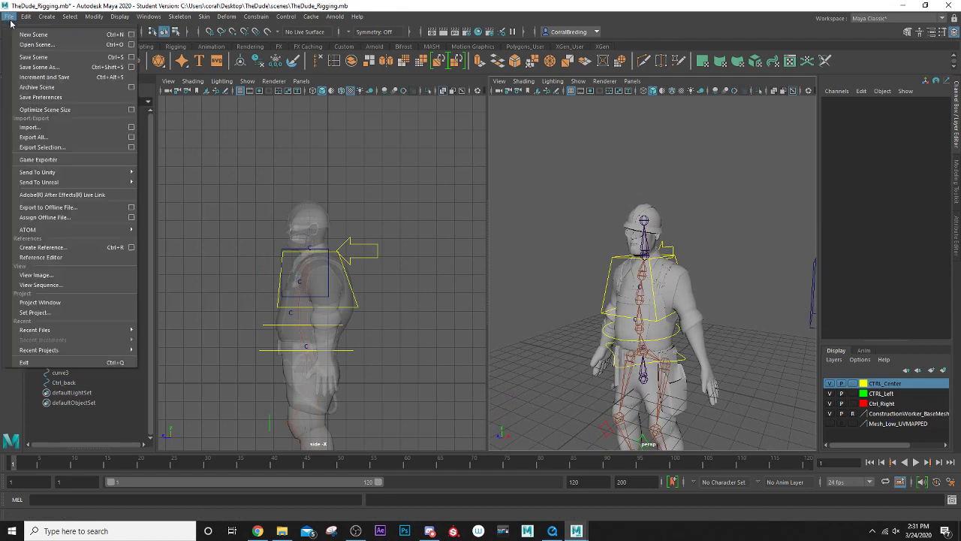
click(33, 57)
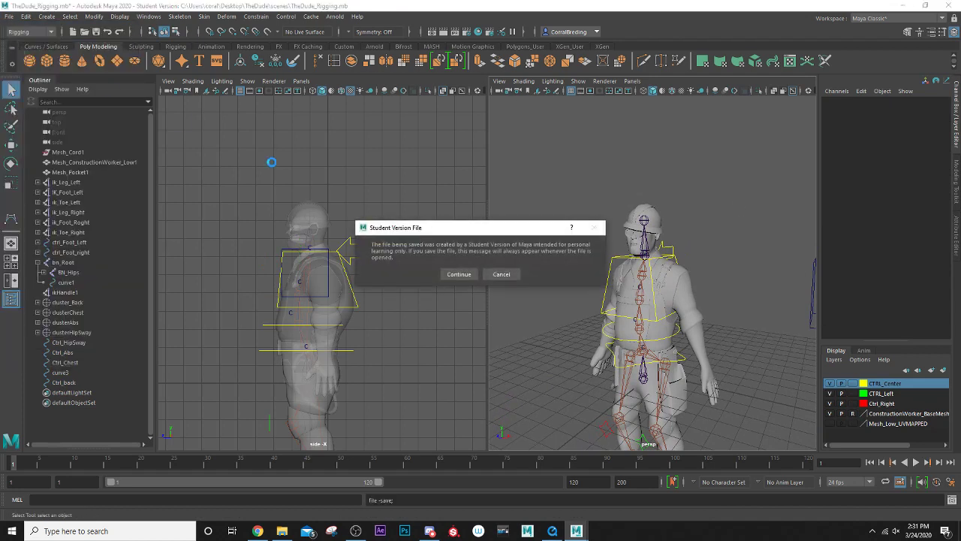
click(459, 275)
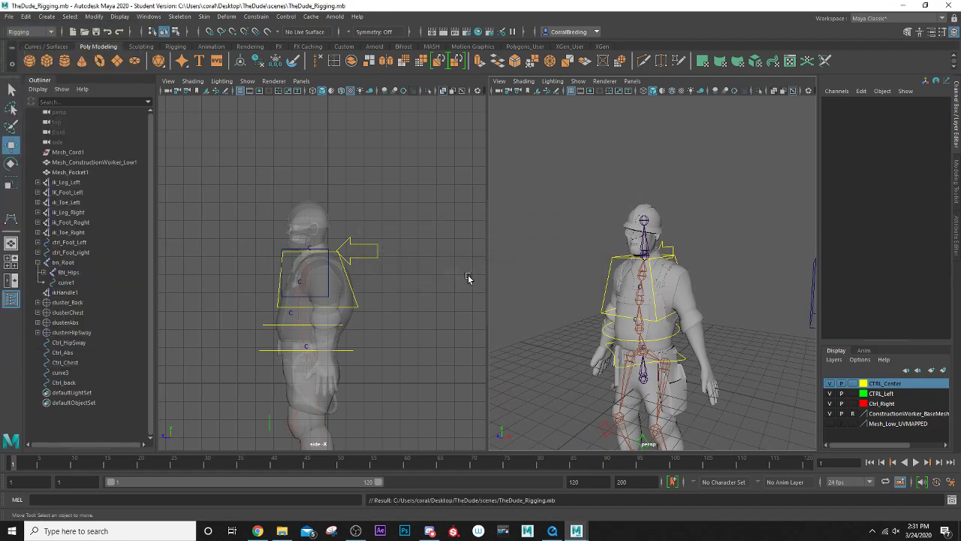